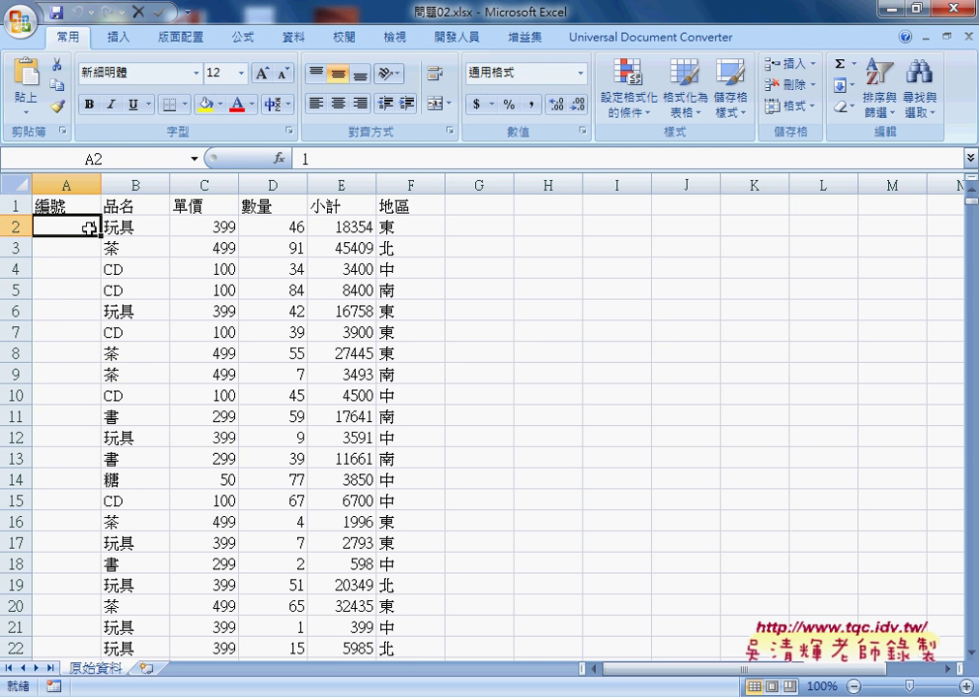
Try filling the 1 in A2 down to A6, then undo it so column A stays unchanged.
click(84, 247)
drag(83, 226, 83, 241)
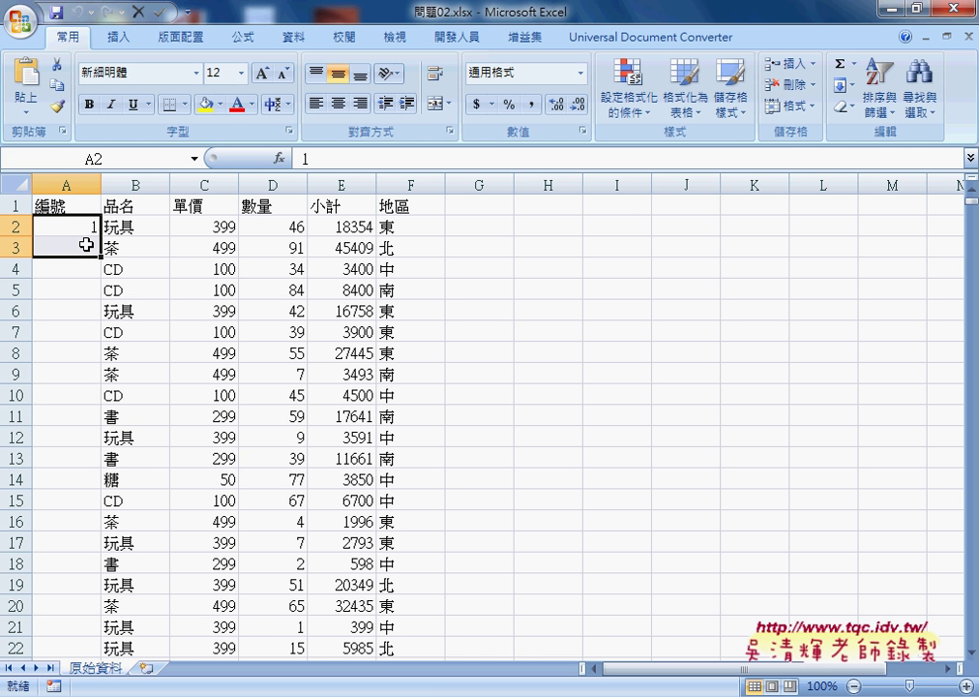
click(96, 230)
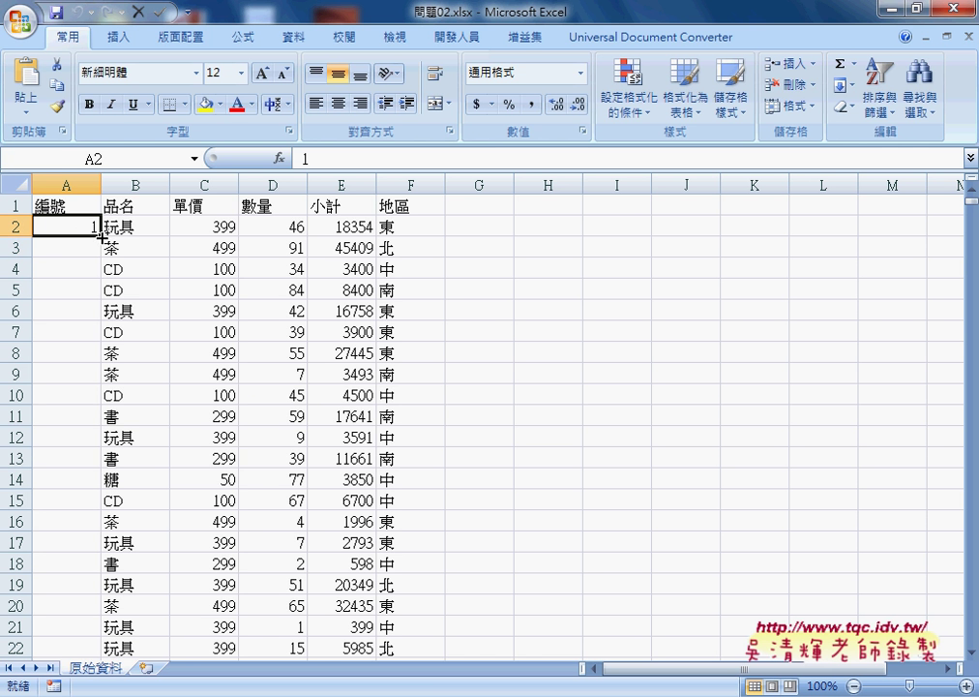
drag(100, 236, 99, 327)
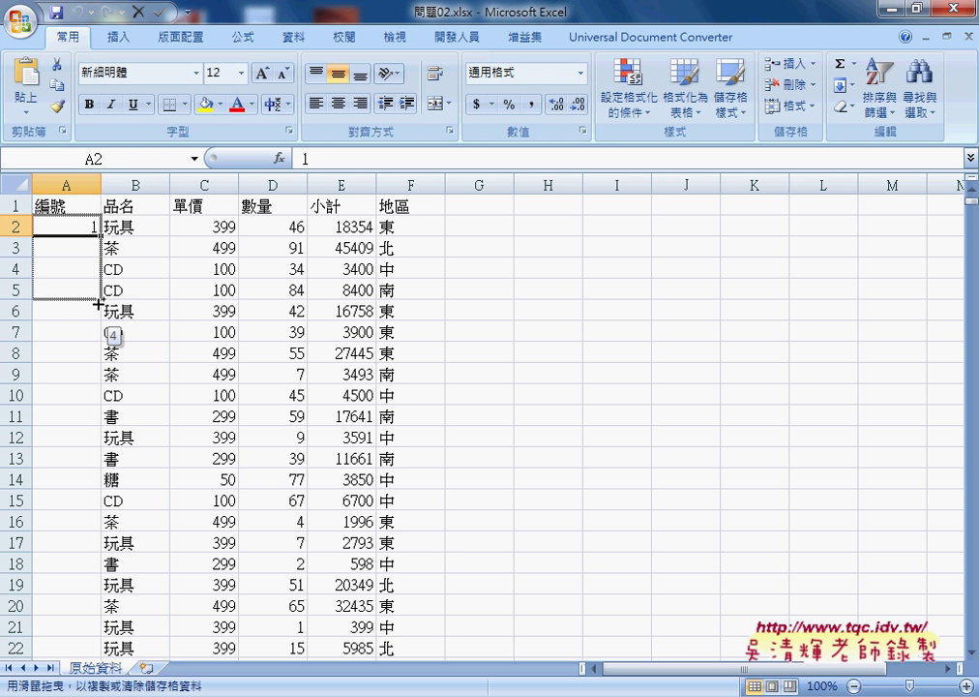
drag(99, 327, 101, 236)
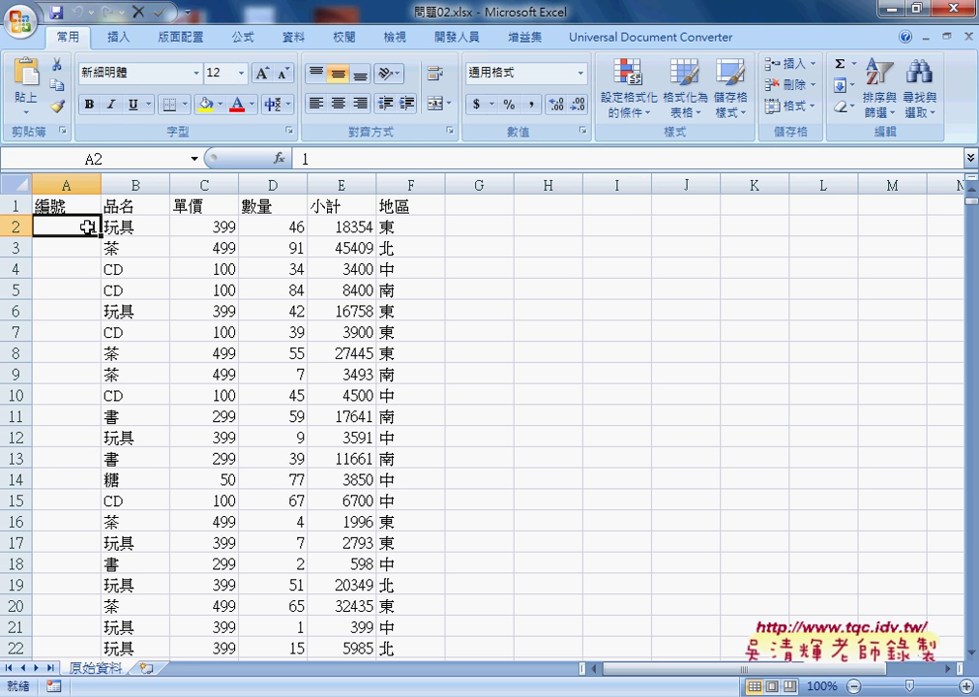
Insert the ROW() function from the 檢視與參照 category into A2 with no reference argument.
click(281, 159)
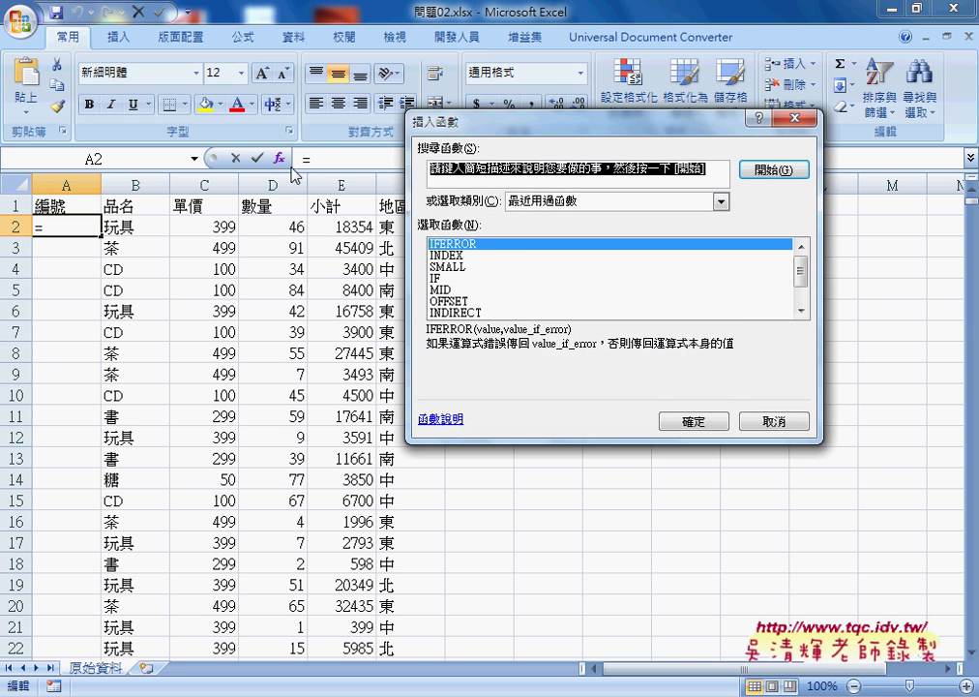
click(721, 201)
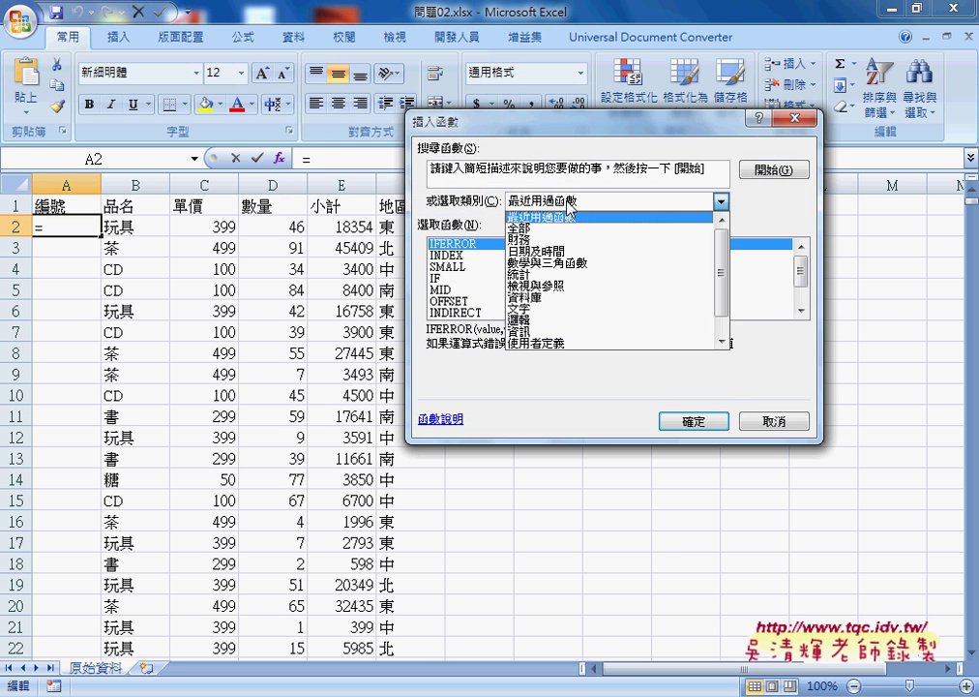
click(569, 286)
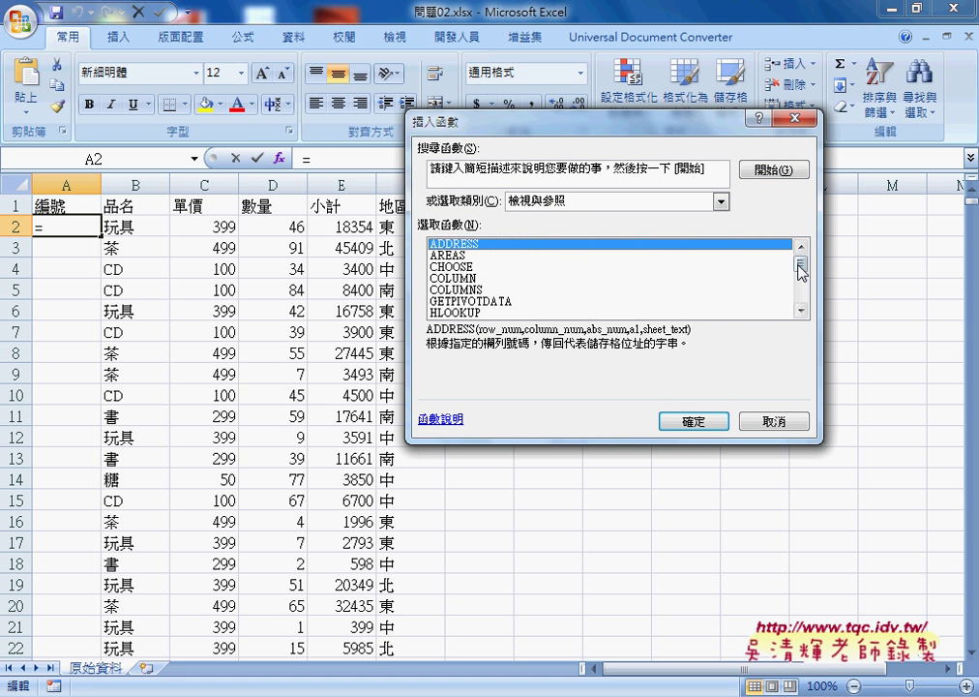
drag(802, 265, 803, 286)
click(464, 302)
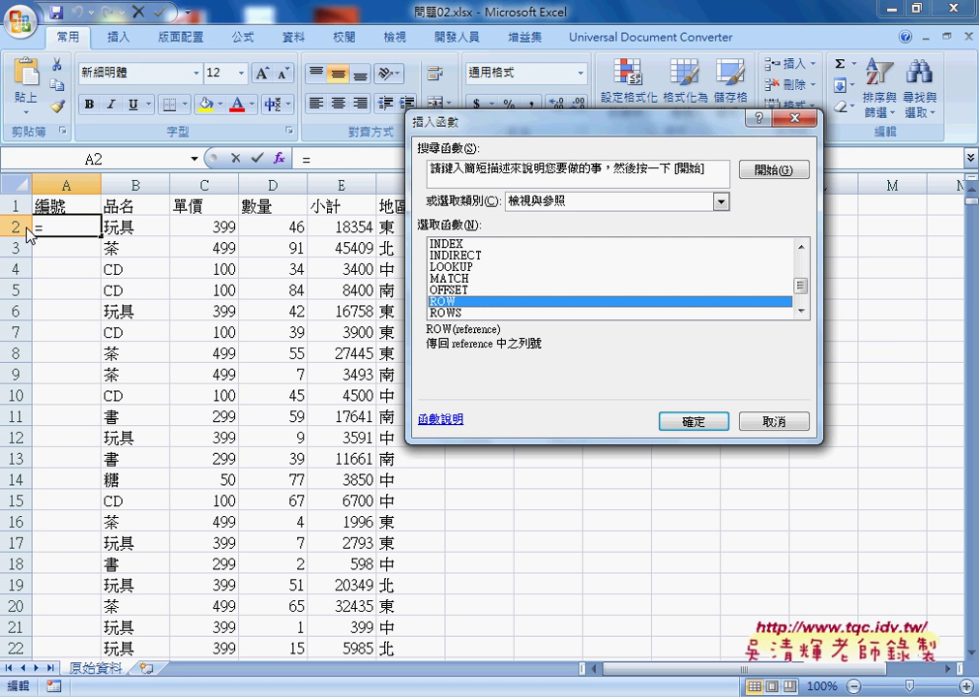
click(694, 422)
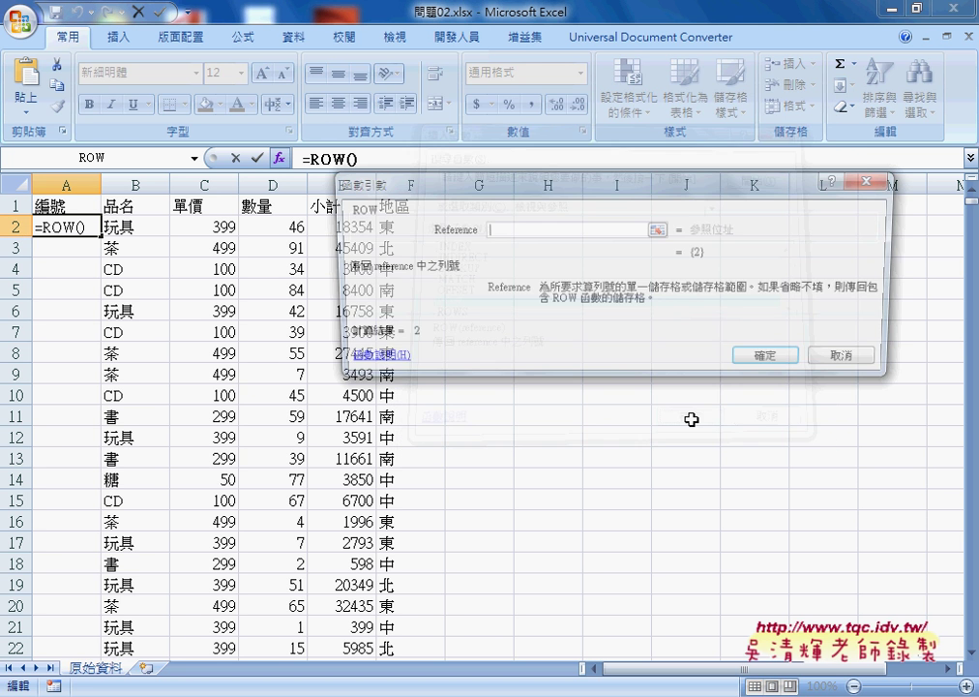
click(771, 362)
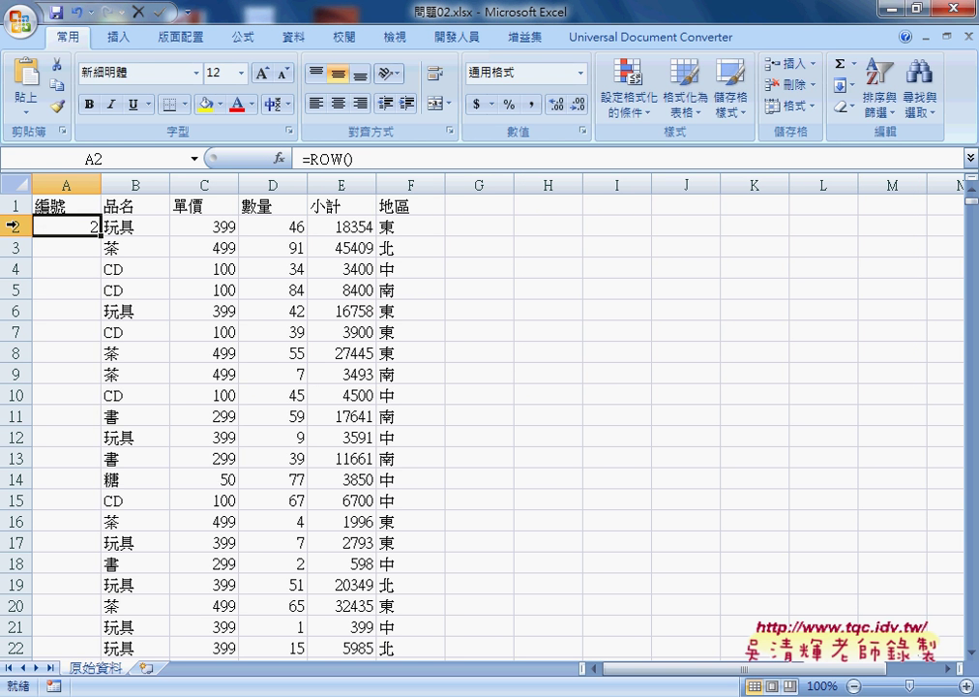
Change A2's formula to =ROW()-1 and fill it down column A through 1238.
click(377, 160)
text(-)
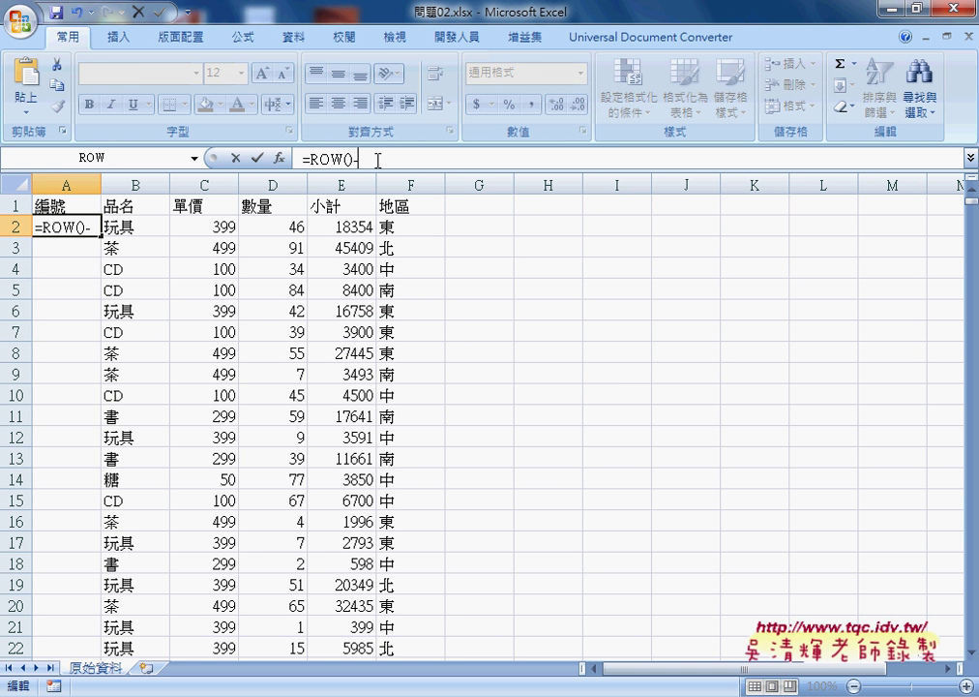
text(1)
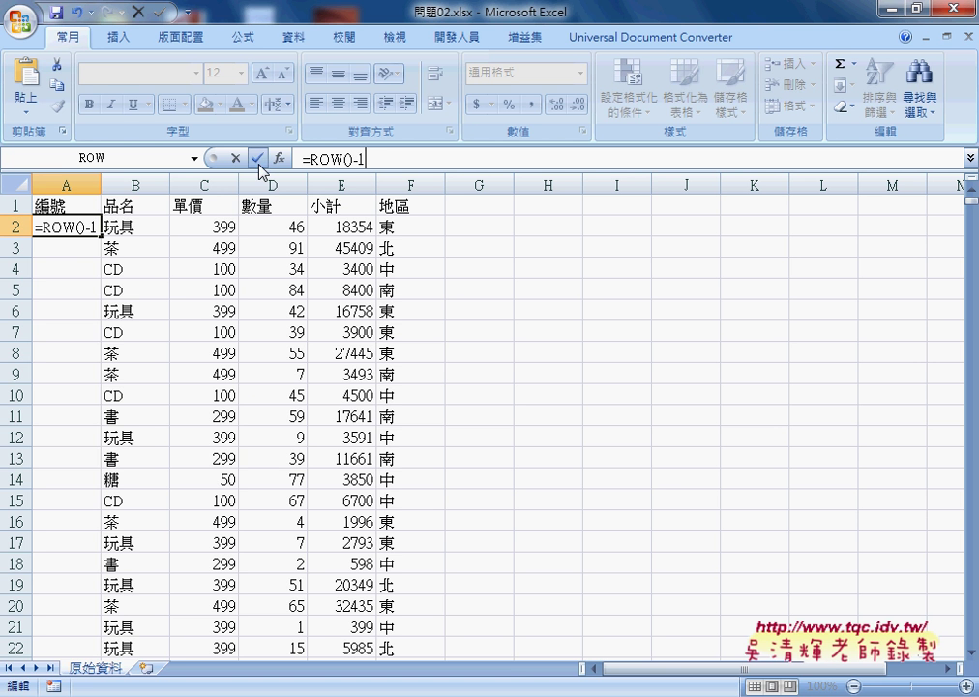
click(257, 158)
double_click(99, 235)
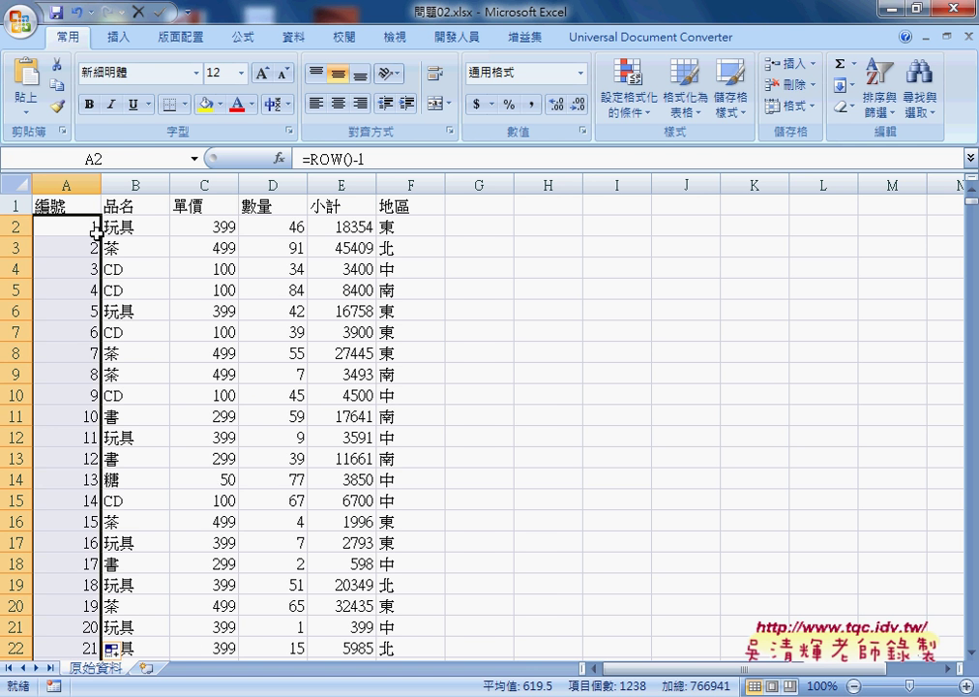
click(76, 226)
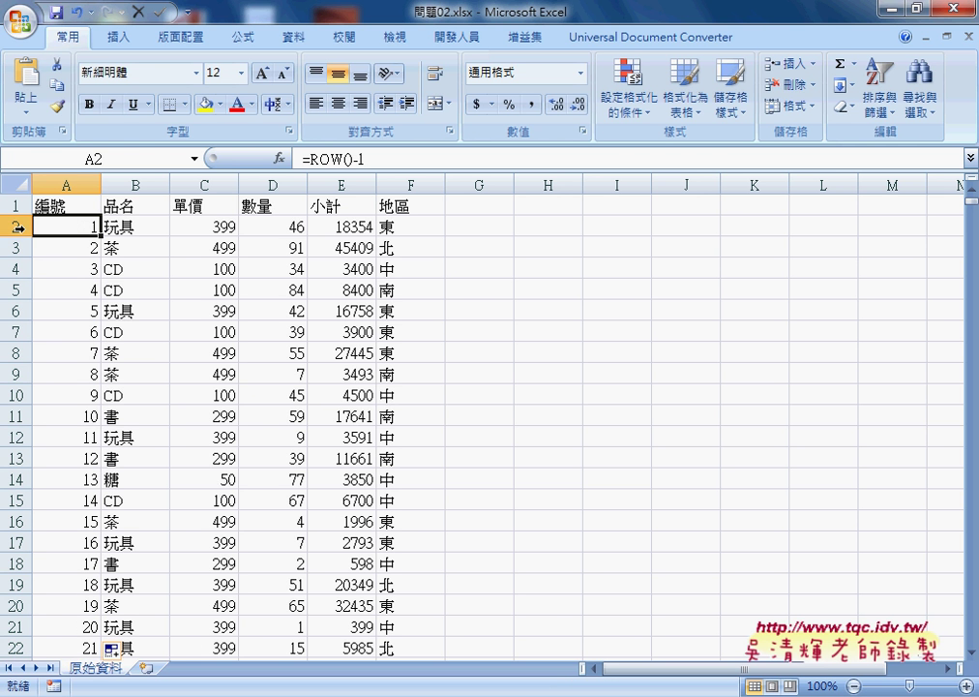
double_click(330, 160)
key(ctrl+c)
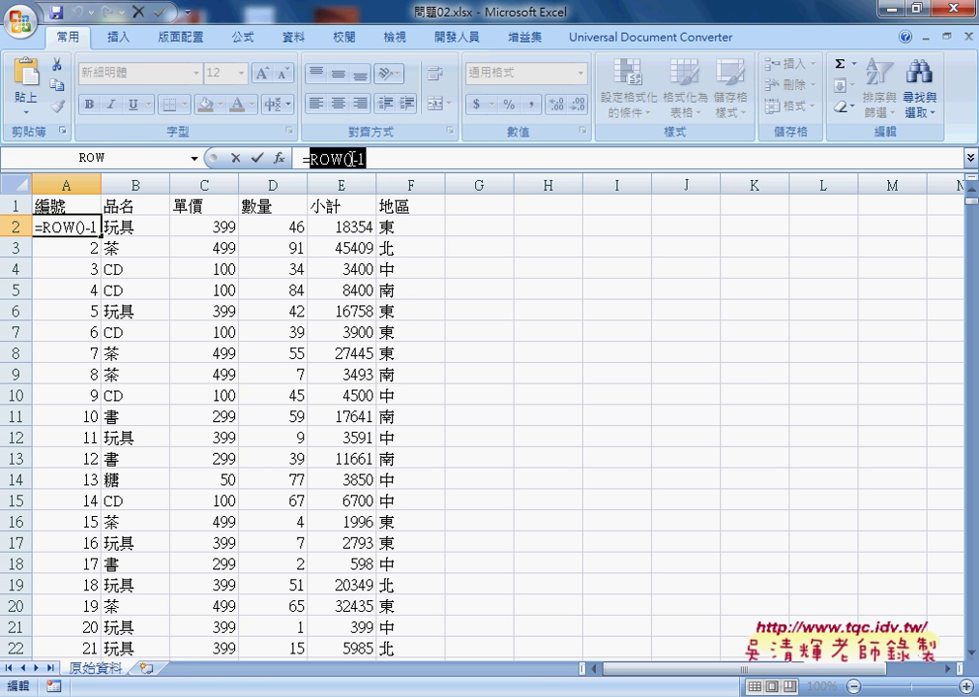
Cut ROW()-1 from A2's formula and insert the TEXT function from the 文字 category.
right_click(374, 161)
click(378, 172)
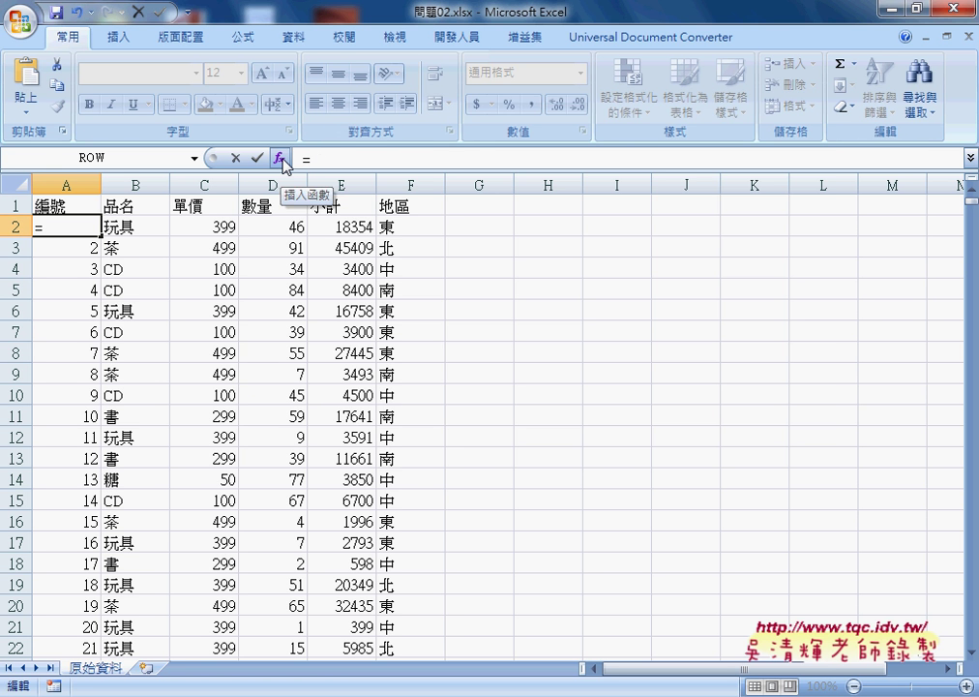
click(281, 158)
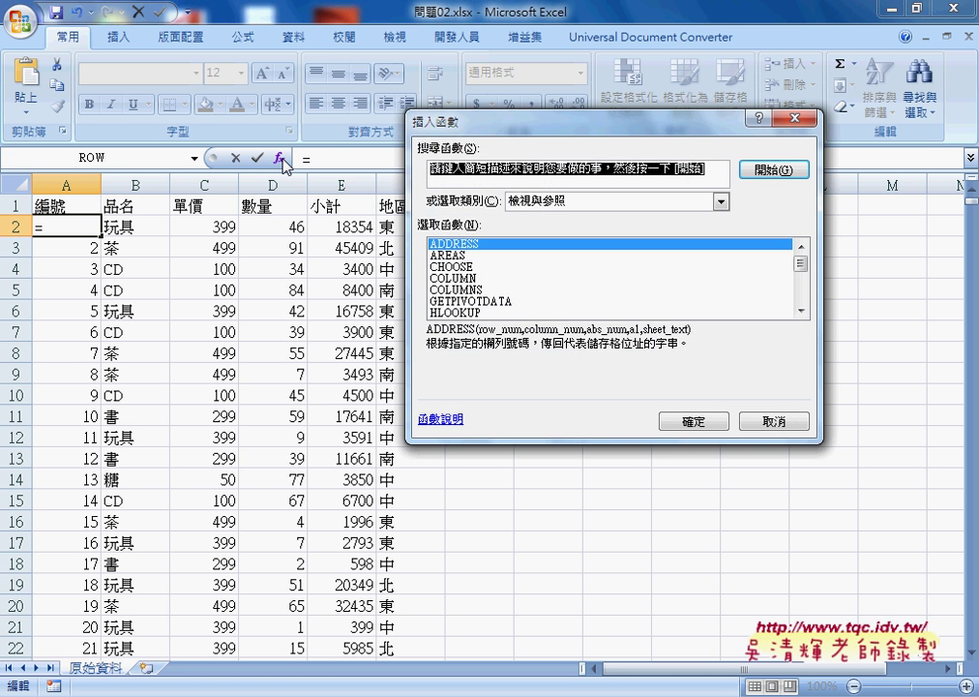
click(528, 201)
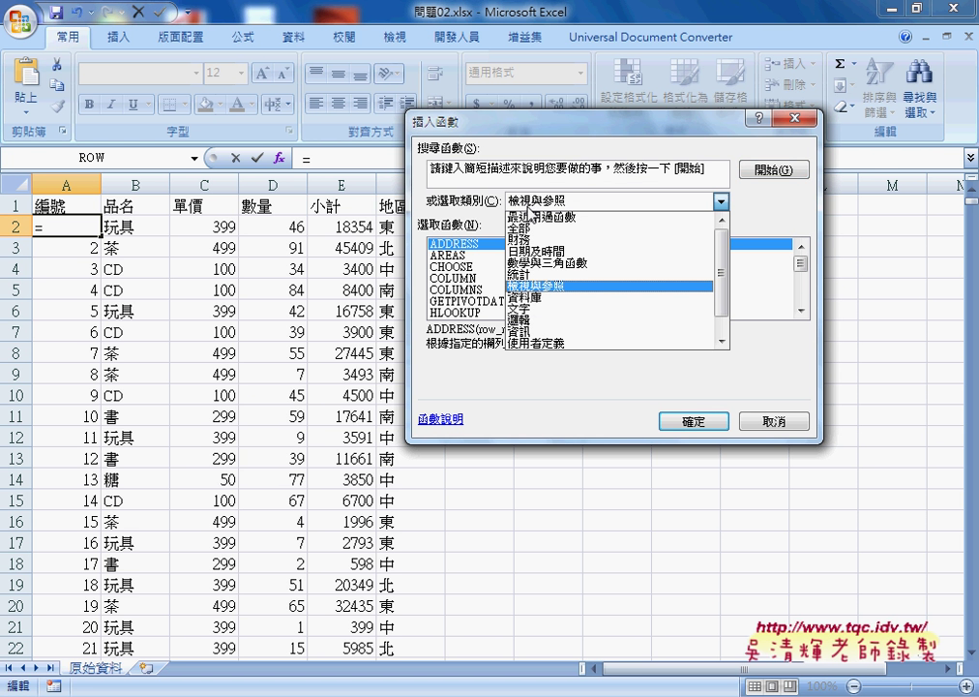
click(550, 311)
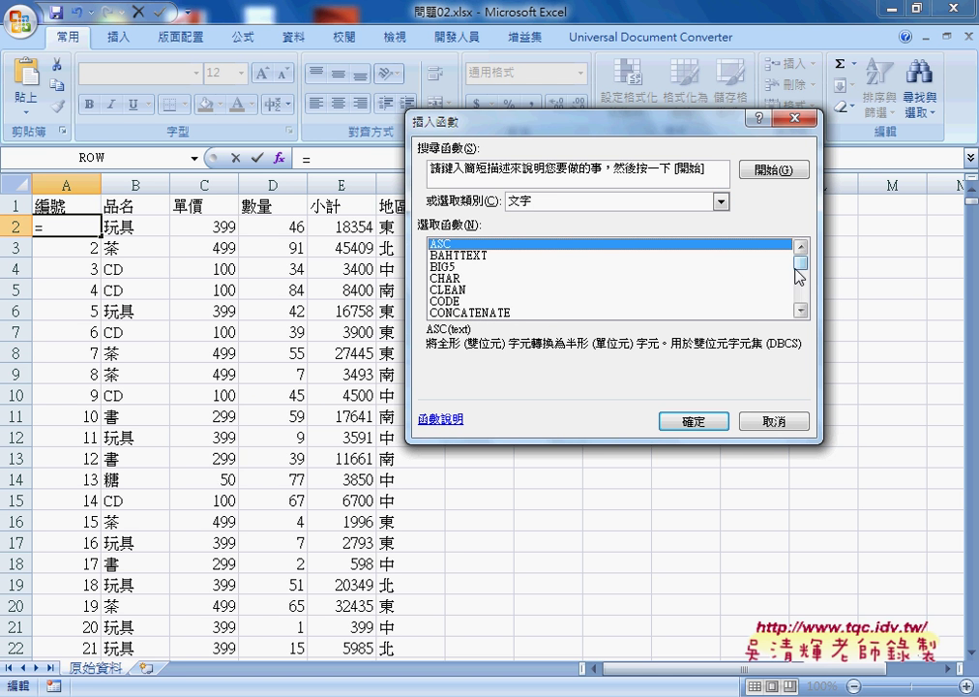
drag(799, 264, 800, 301)
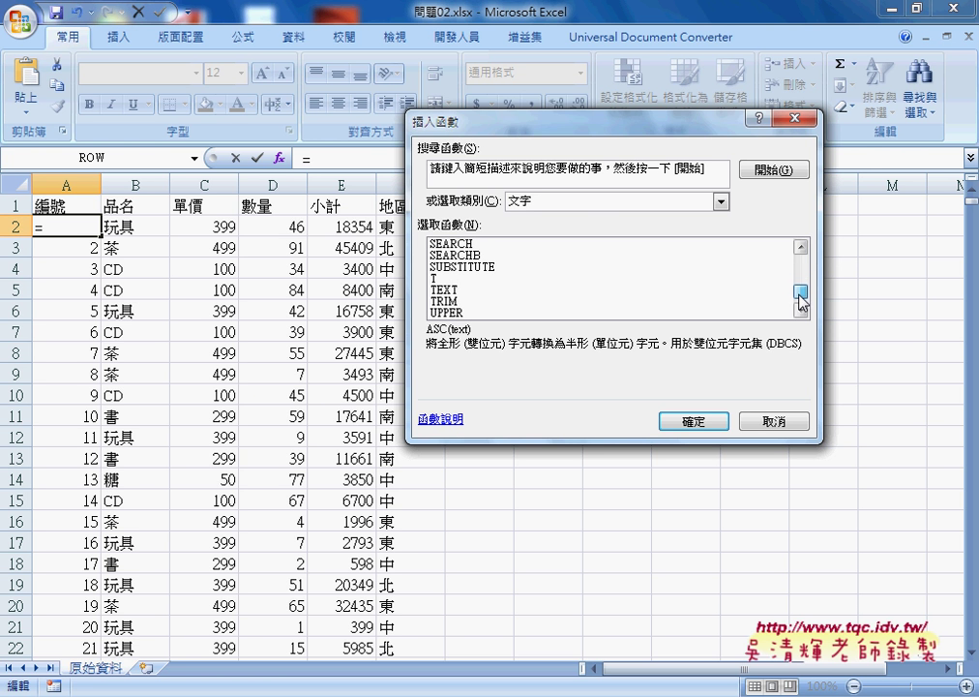
click(449, 291)
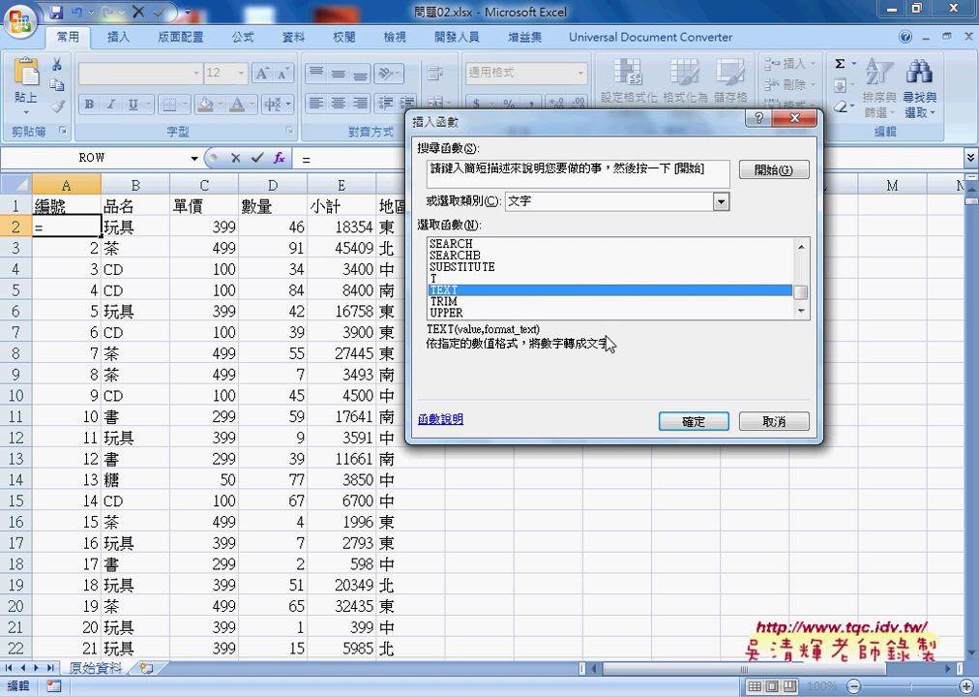
click(704, 422)
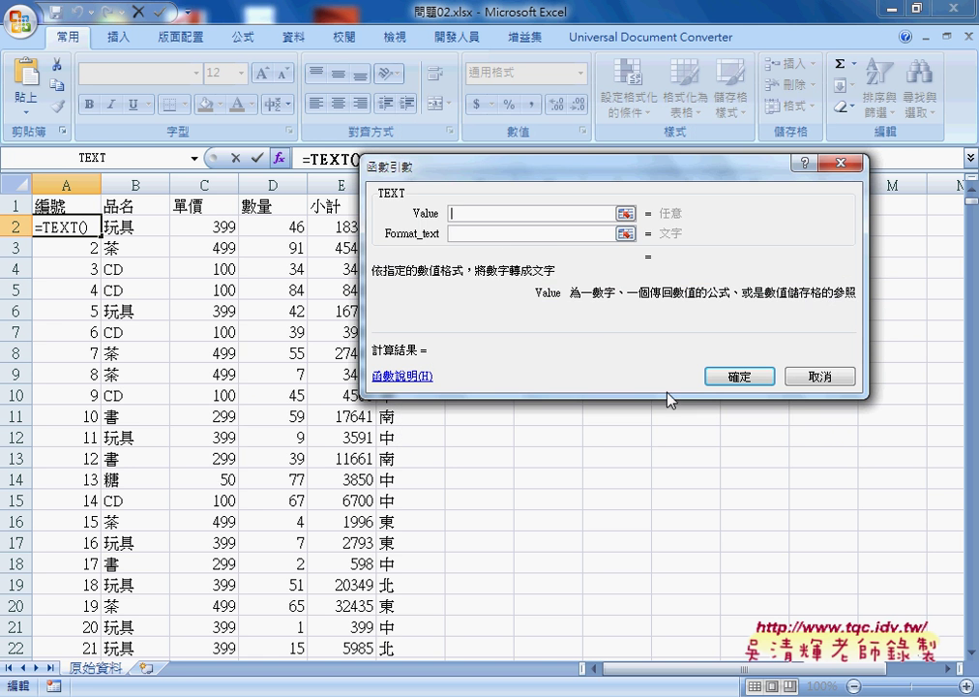
Paste ROW()-1 as TEXT's Value and set Format_text to "0000", so A2 shows 0001.
right_click(490, 216)
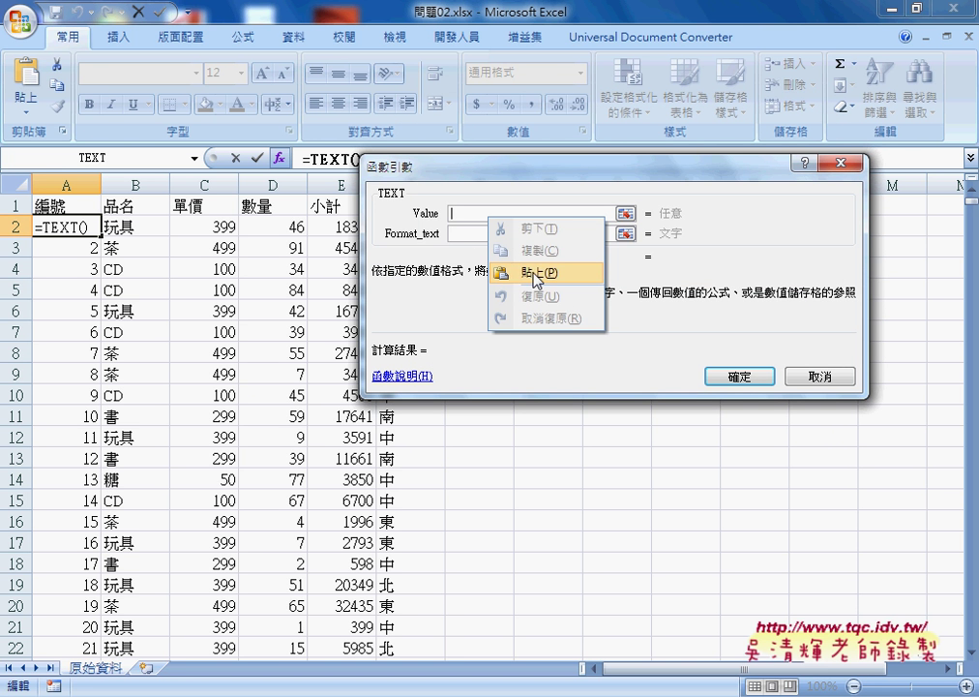
click(527, 274)
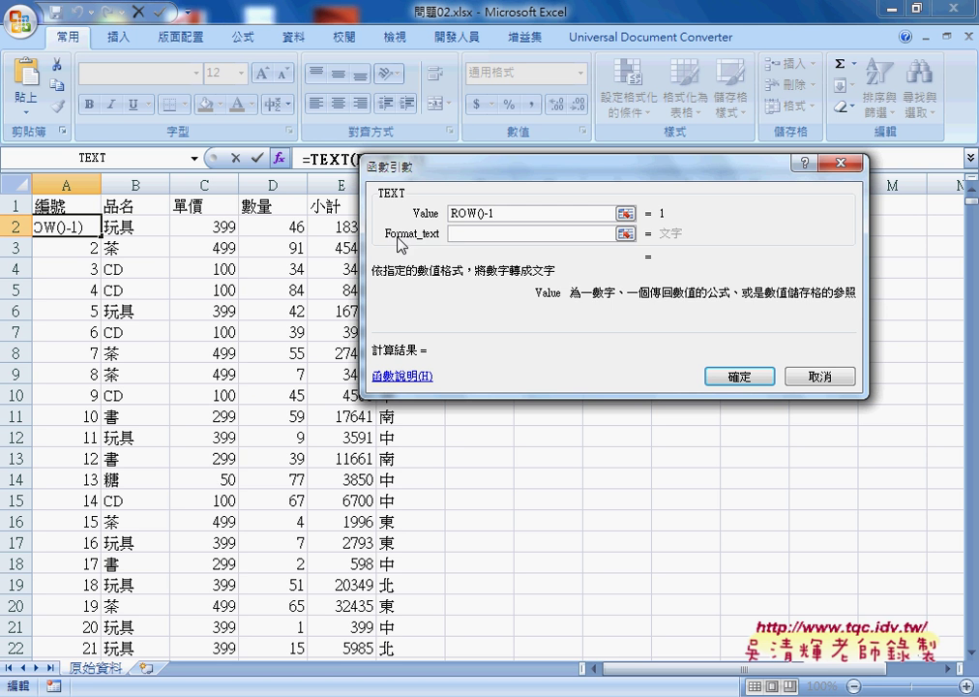
key(Tab)
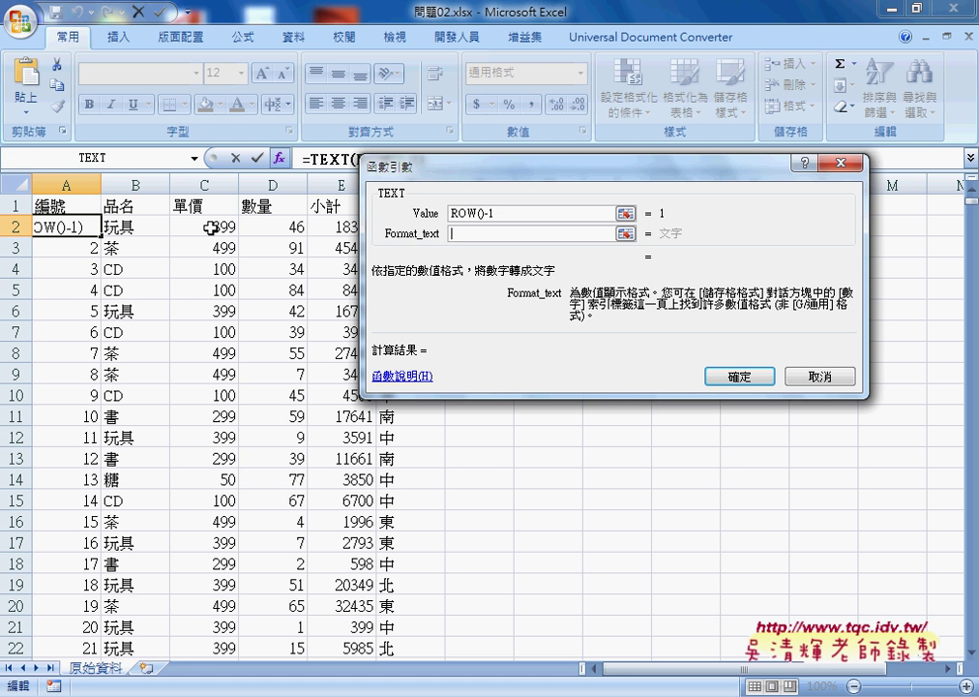
text("")
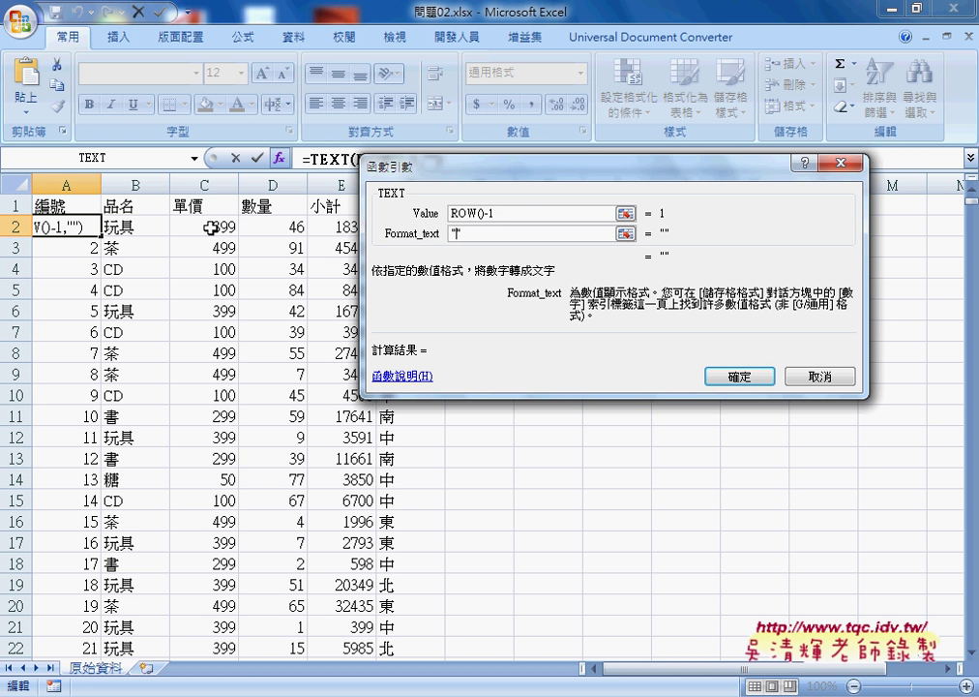
text(0)
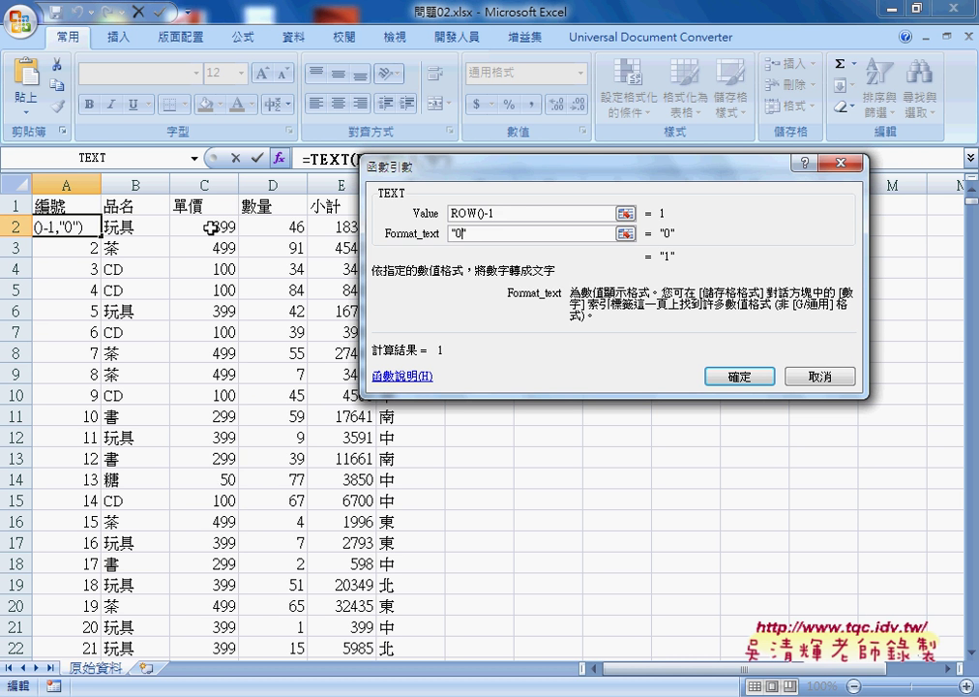
text(000)
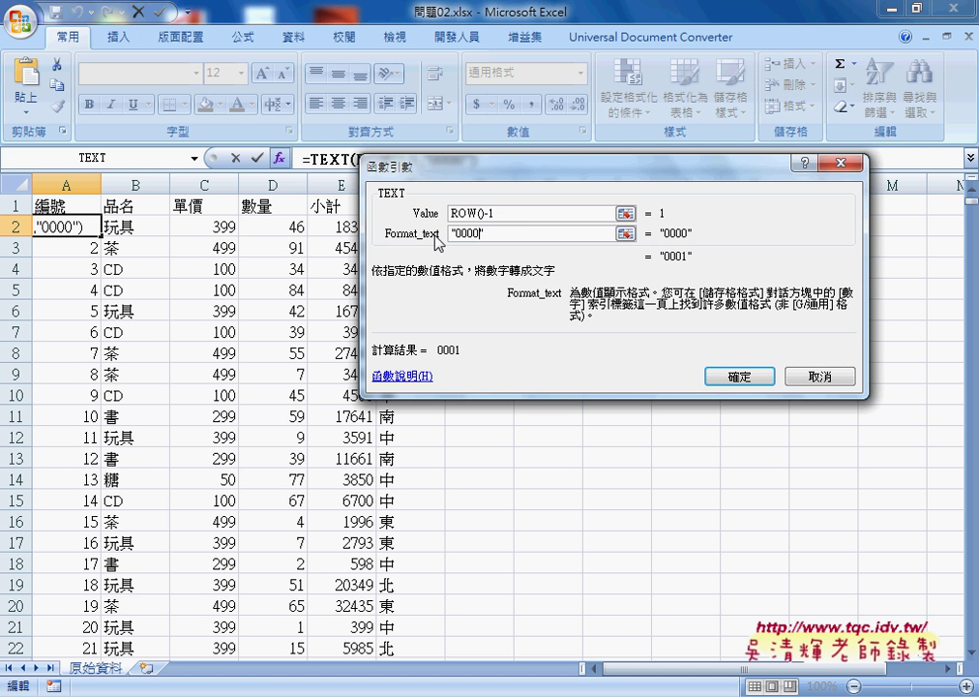
drag(451, 233, 475, 233)
key(Delete)
click(549, 232)
key(BackSpace)
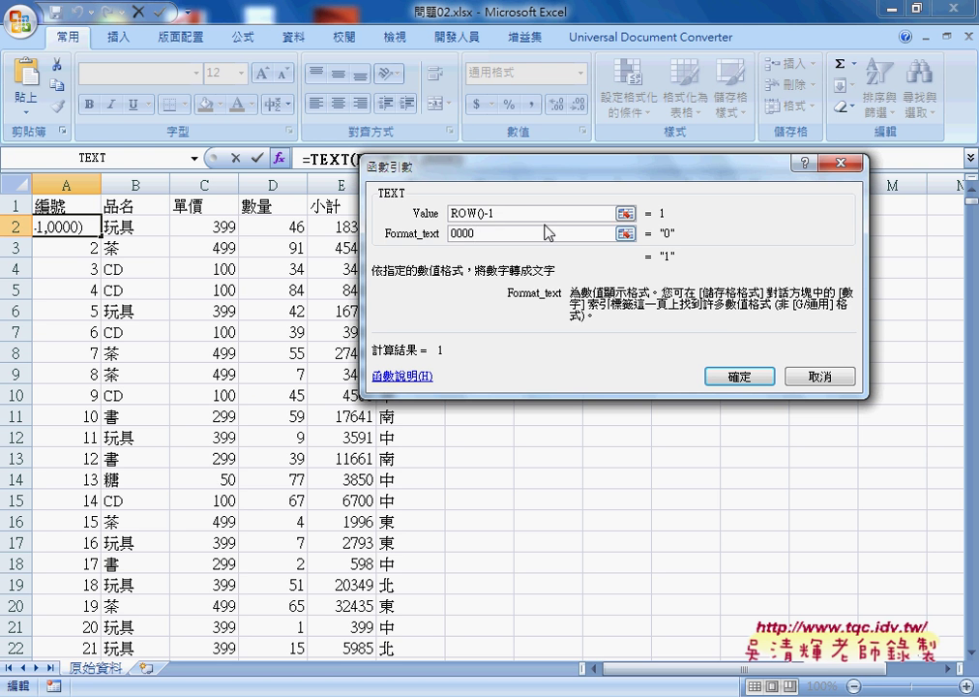
click(583, 212)
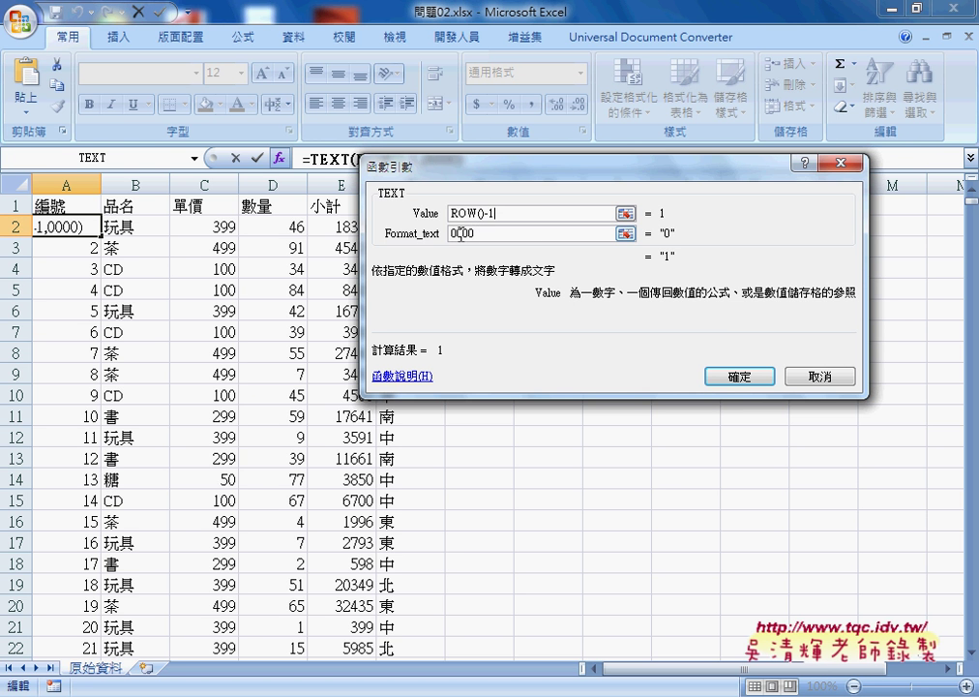
click(549, 233)
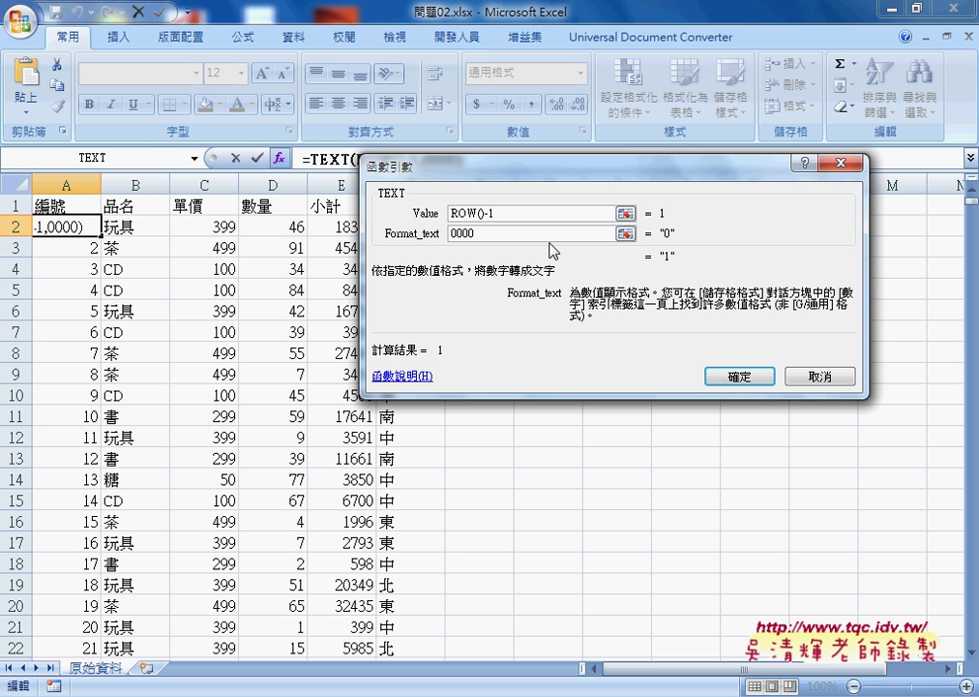
text("0000)
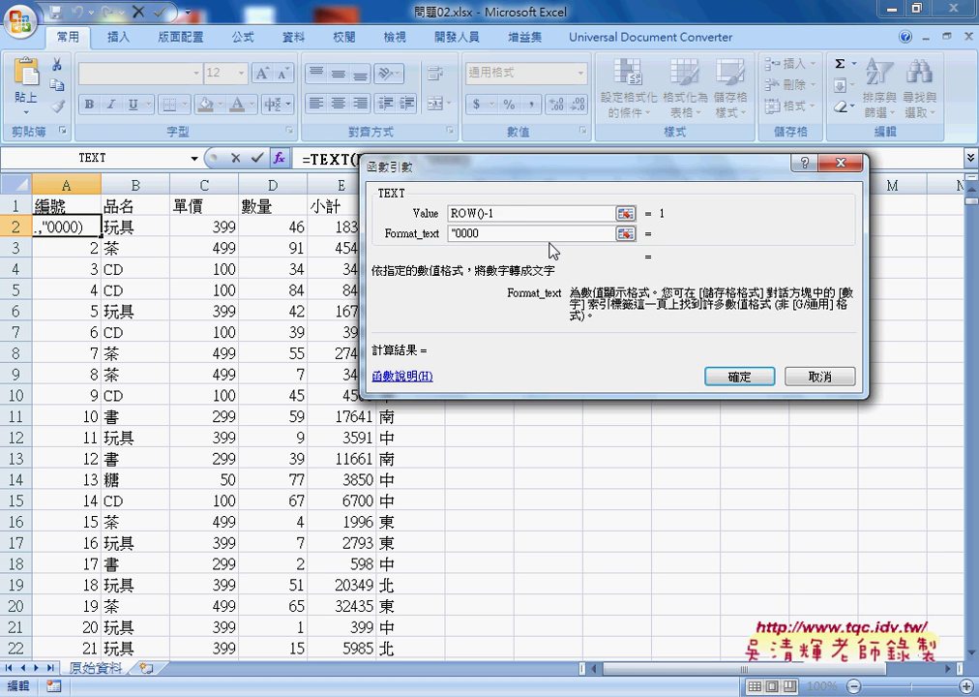
text(")
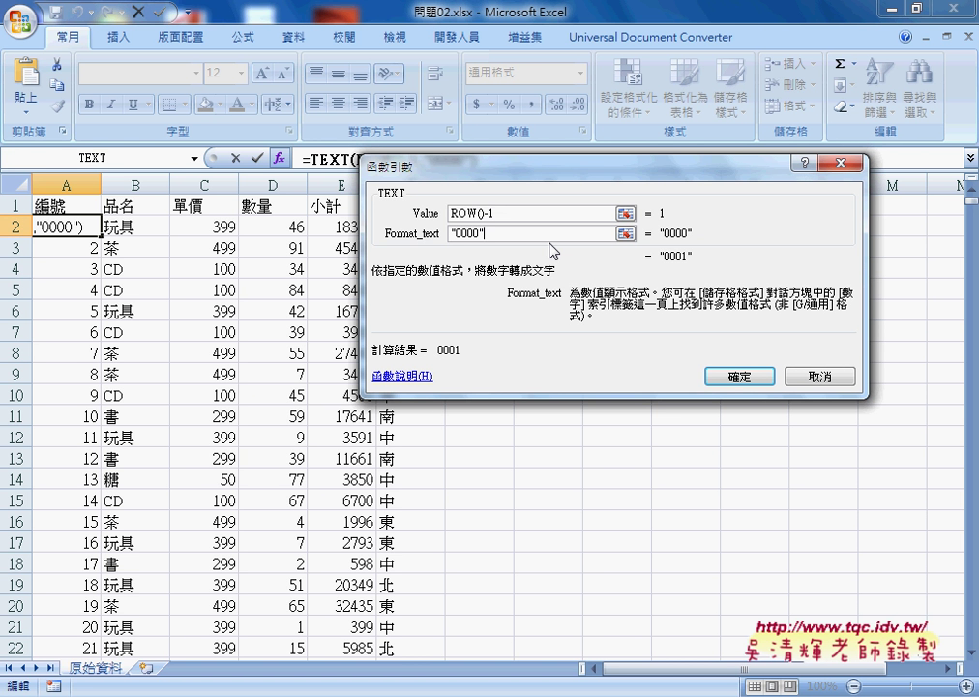
click(747, 379)
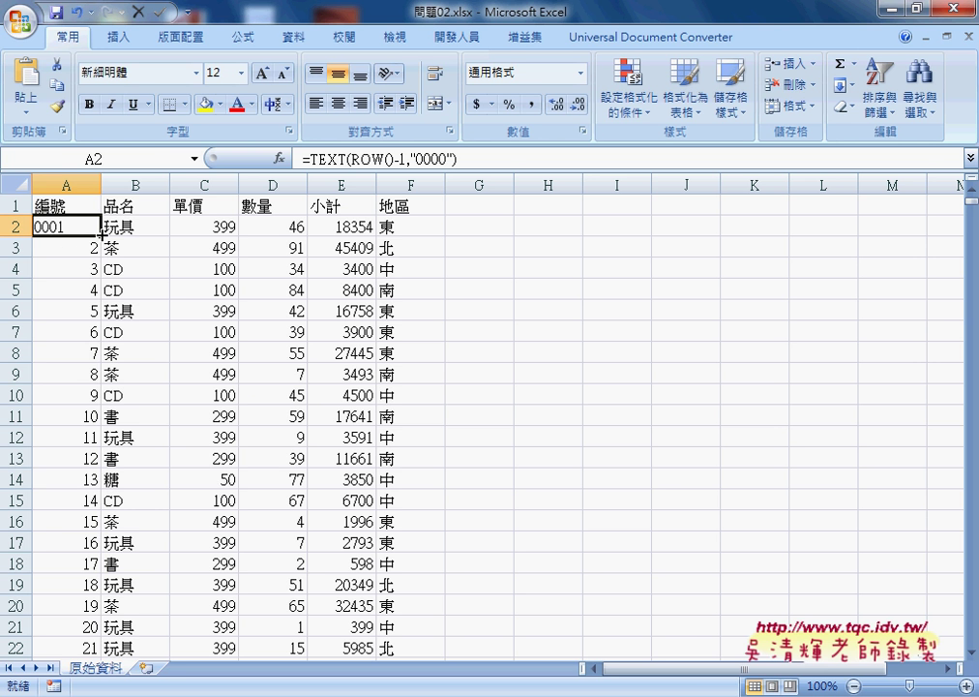
Copy the TEXT formula down column A and check that A1239 shows 1238.
double_click(100, 235)
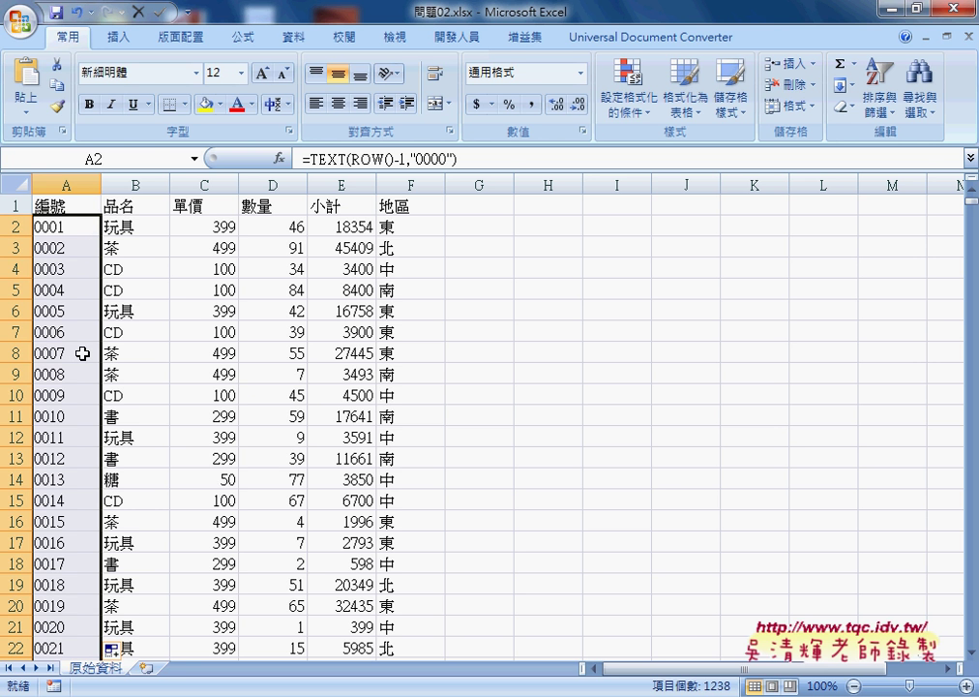
click(80, 230)
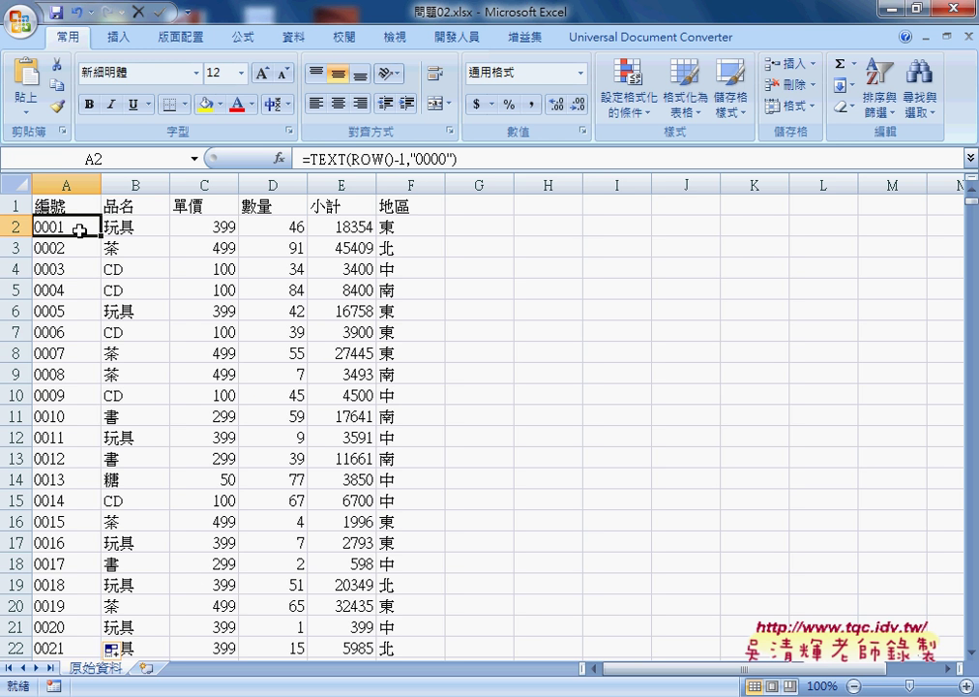
key(ctrl+Down)
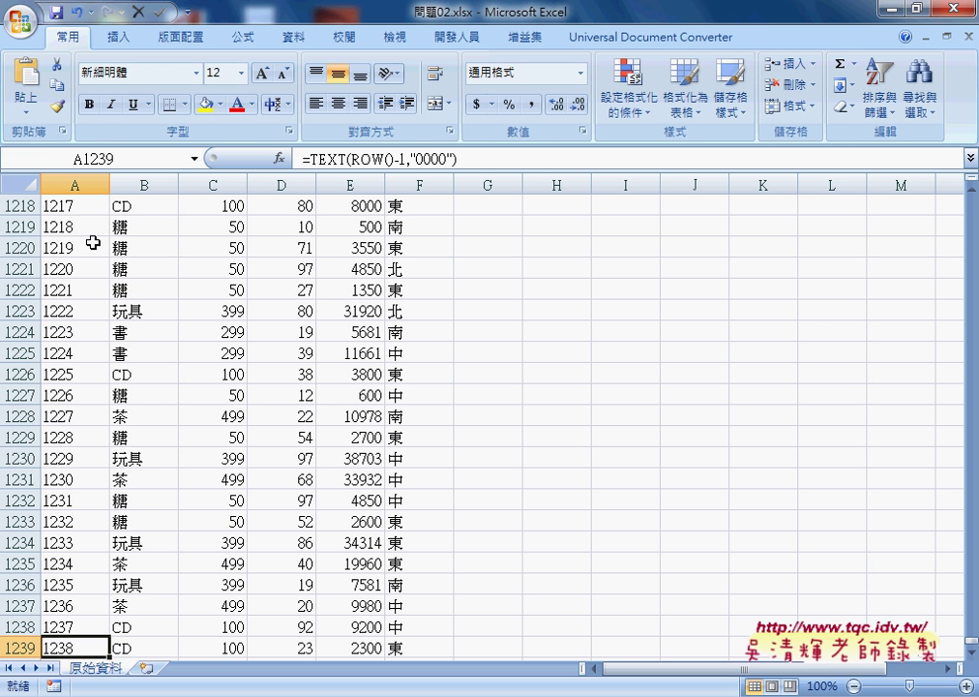
scroll(116, 271, down, 3)
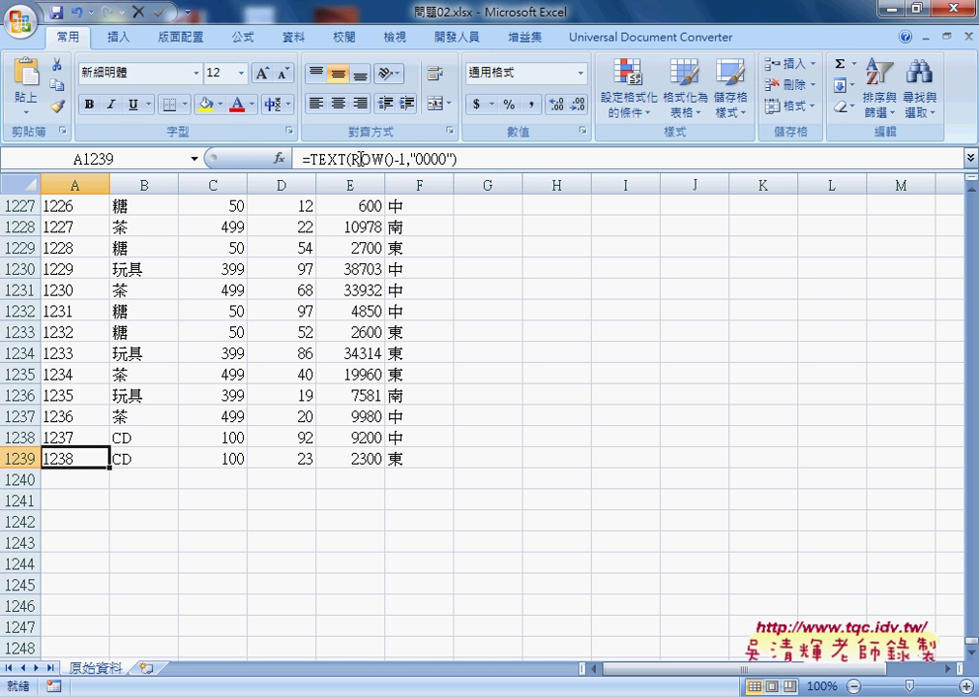
drag(350, 159, 405, 158)
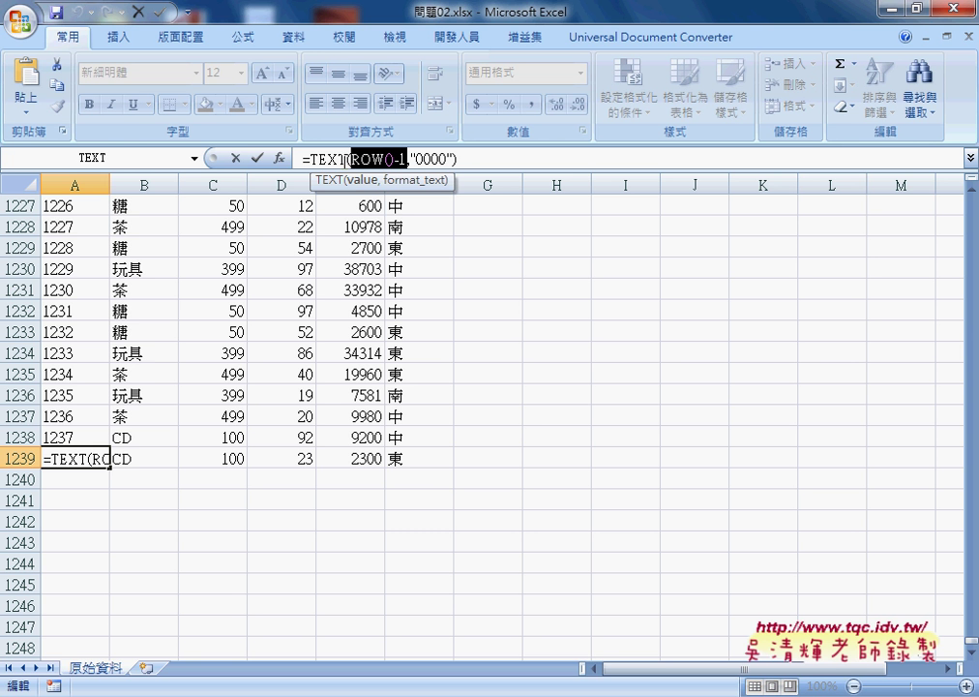
click(257, 158)
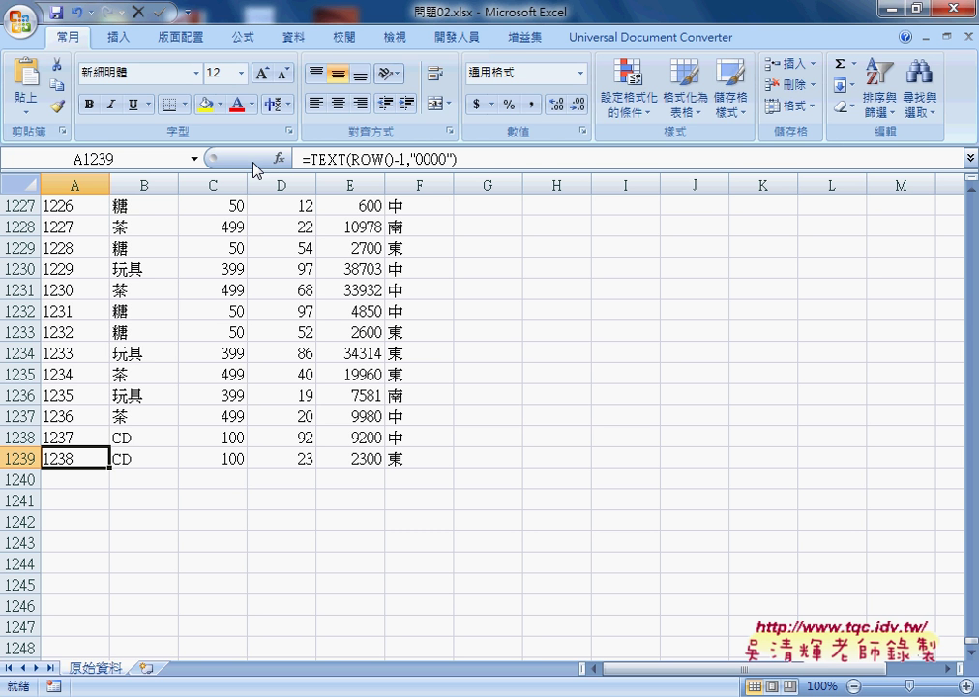
click(458, 41)
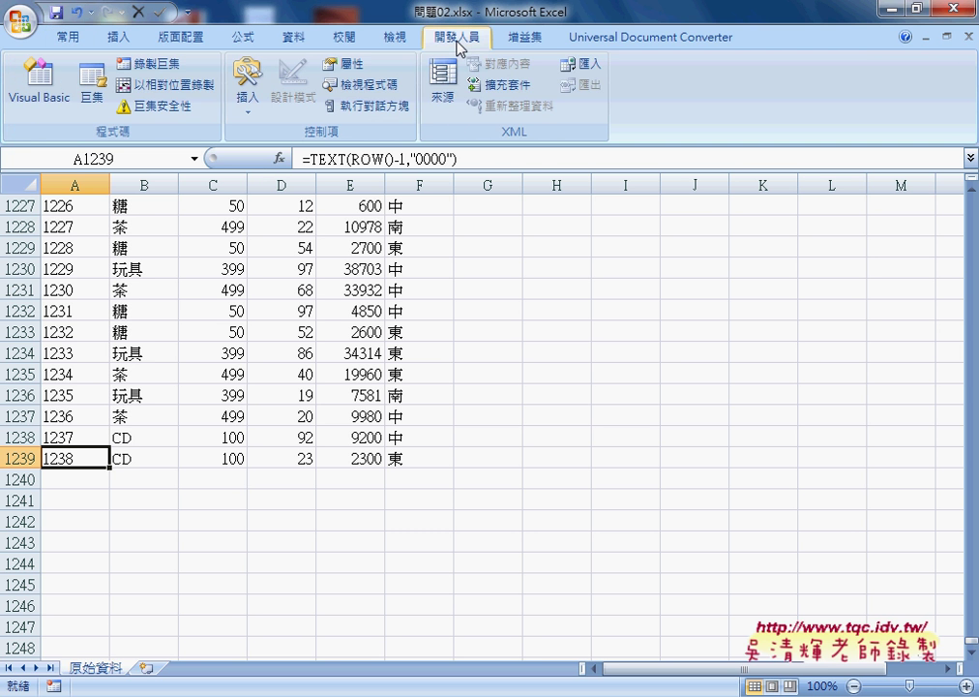
Inspect the project list in the Visual Basic editor, then return to the worksheet.
click(39, 85)
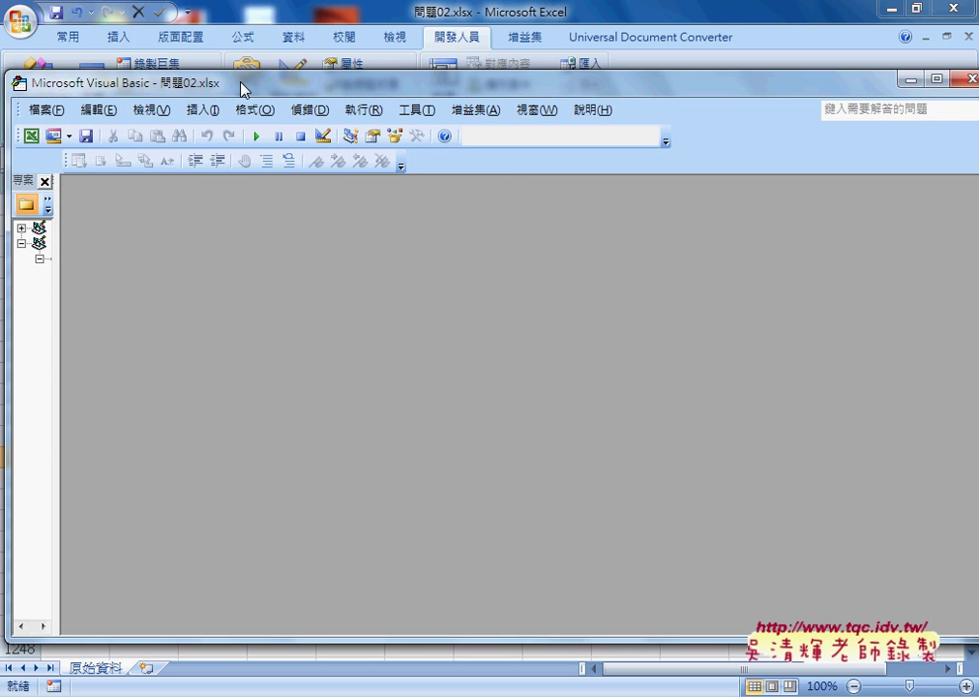
drag(217, 259, 355, 272)
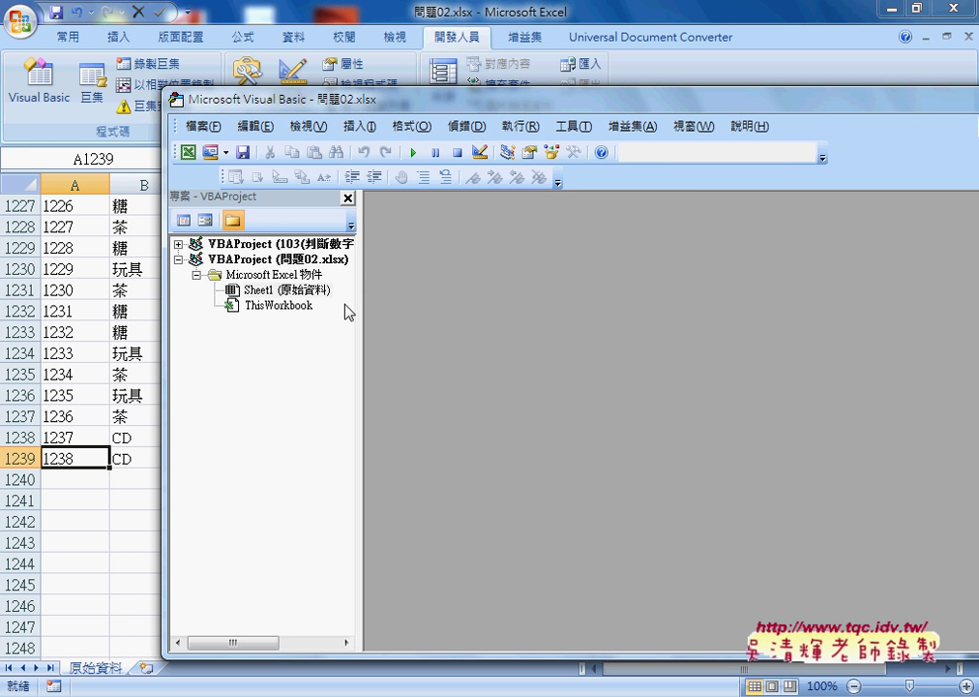
click(73, 456)
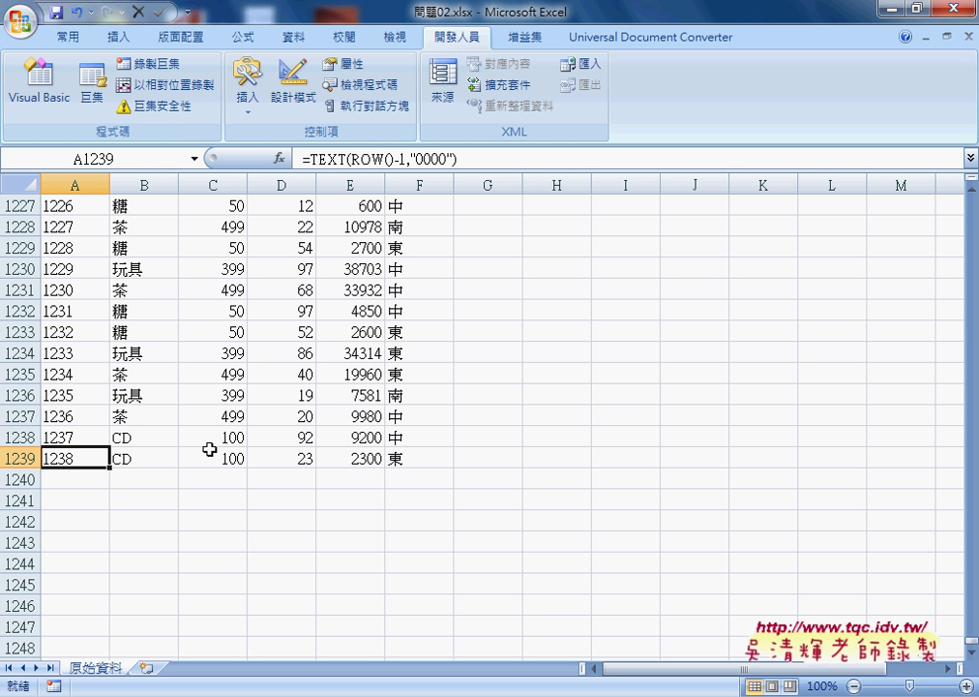
Delete the serial-number formulas from A2 down to A1239.
key(ctrl+Home)
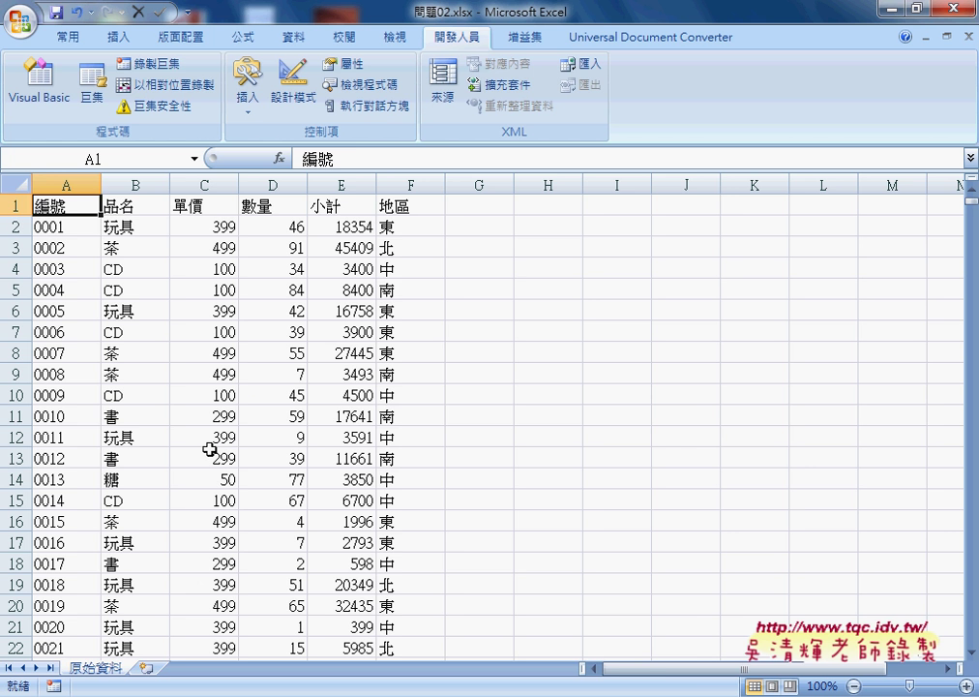
key(Down)
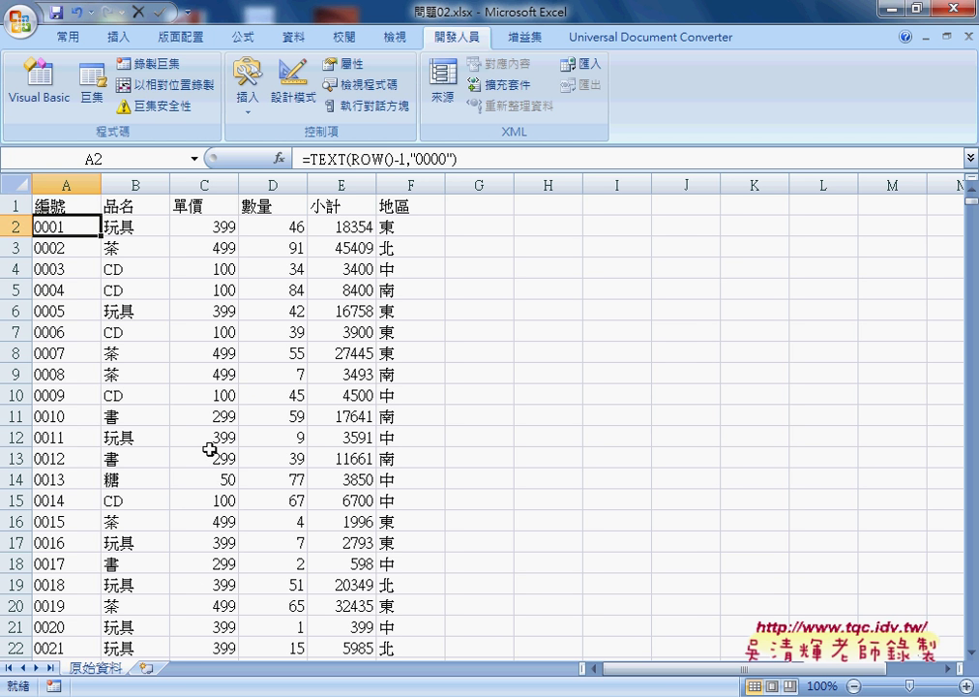
key(ctrl+shift+Down)
key(Delete)
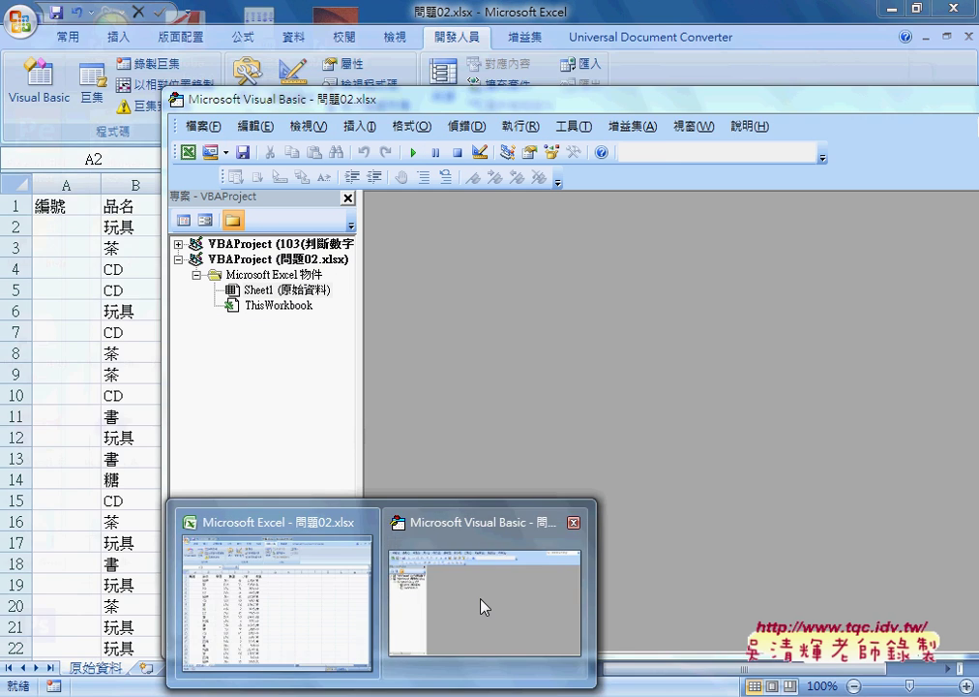
Insert a new Module1 from Sheet1's 插入 > 模組 menu and enlarge the code area.
click(477, 590)
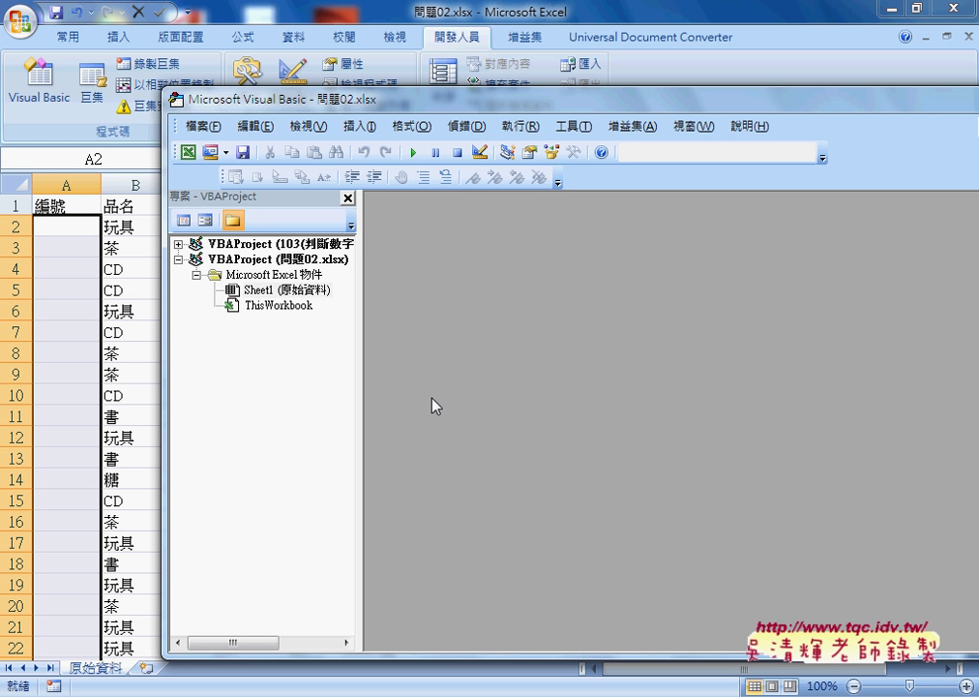
click(286, 291)
right_click(286, 292)
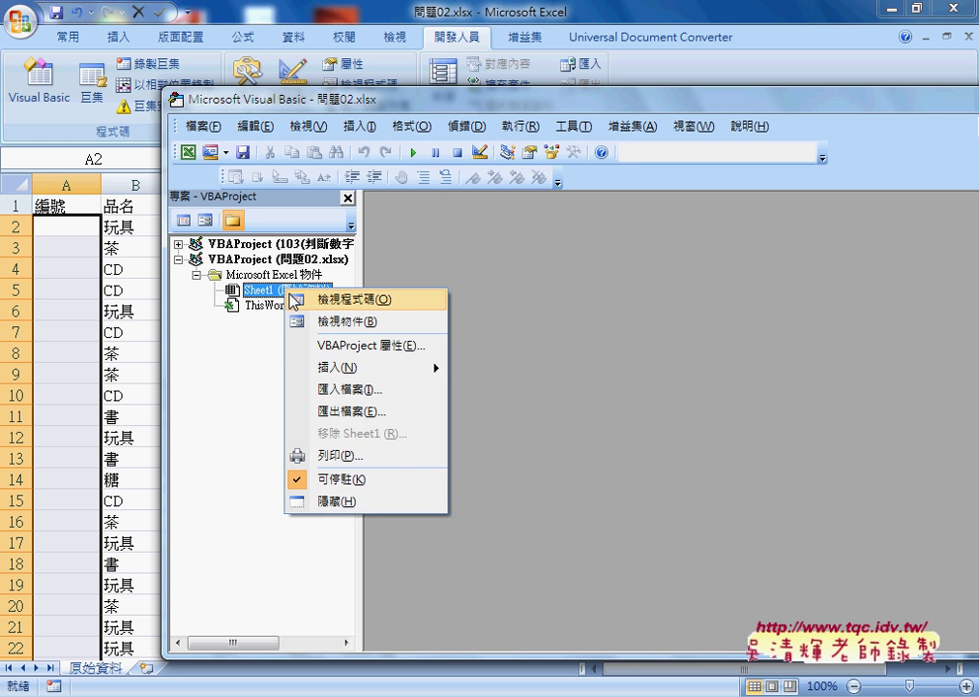
mouse_move(335, 367)
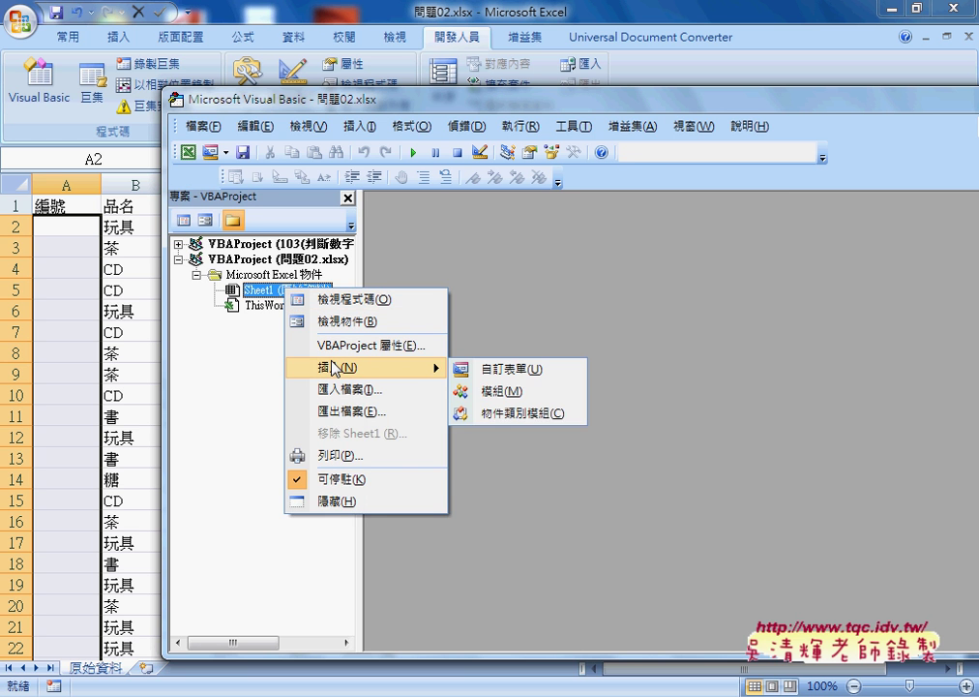
click(511, 395)
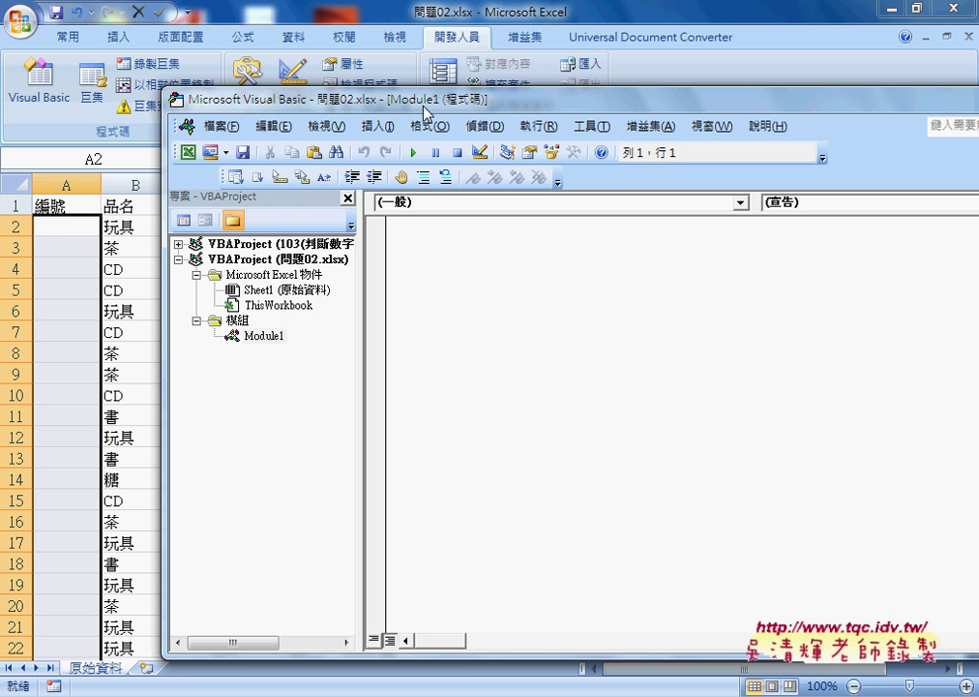
drag(335, 99, 398, 101)
drag(424, 291, 384, 290)
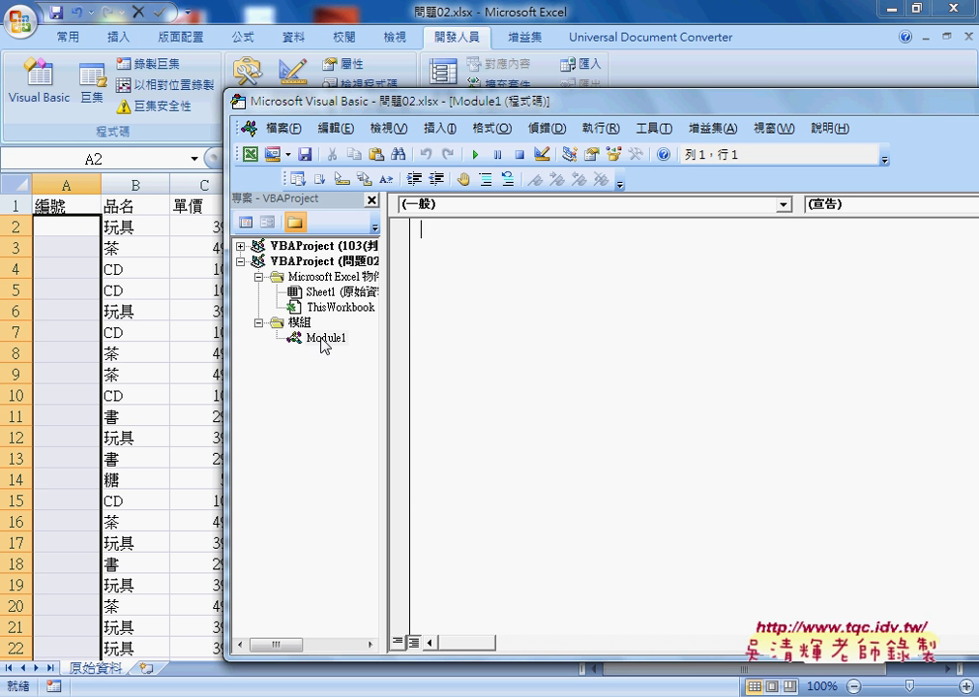
Add a Public Sub procedure named 流水號 and indent its blank body line.
click(441, 128)
click(508, 149)
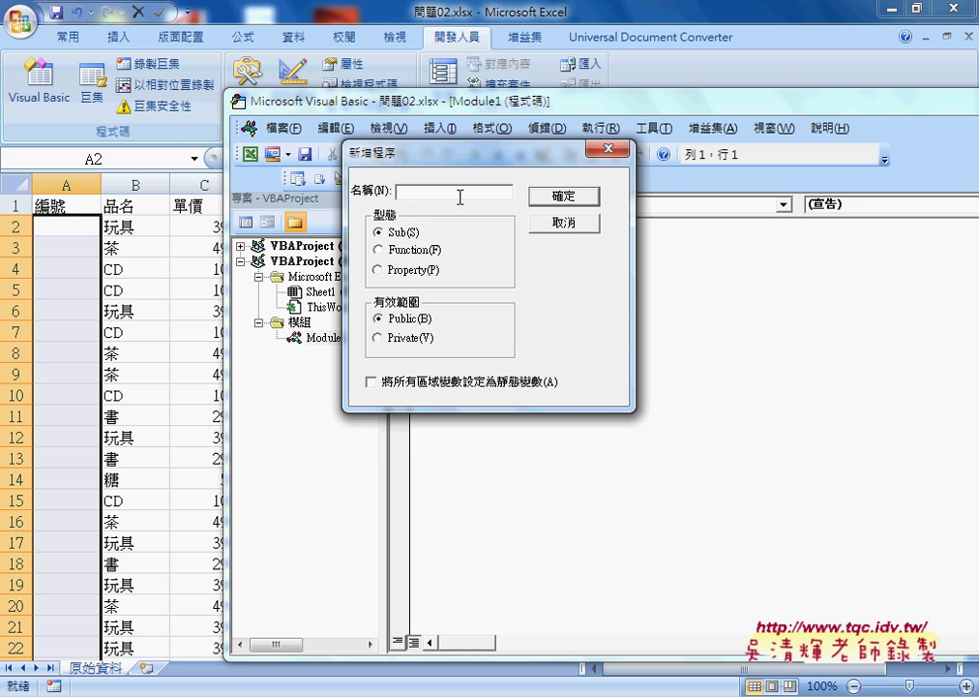
text(劉)
text(流水號)
click(567, 199)
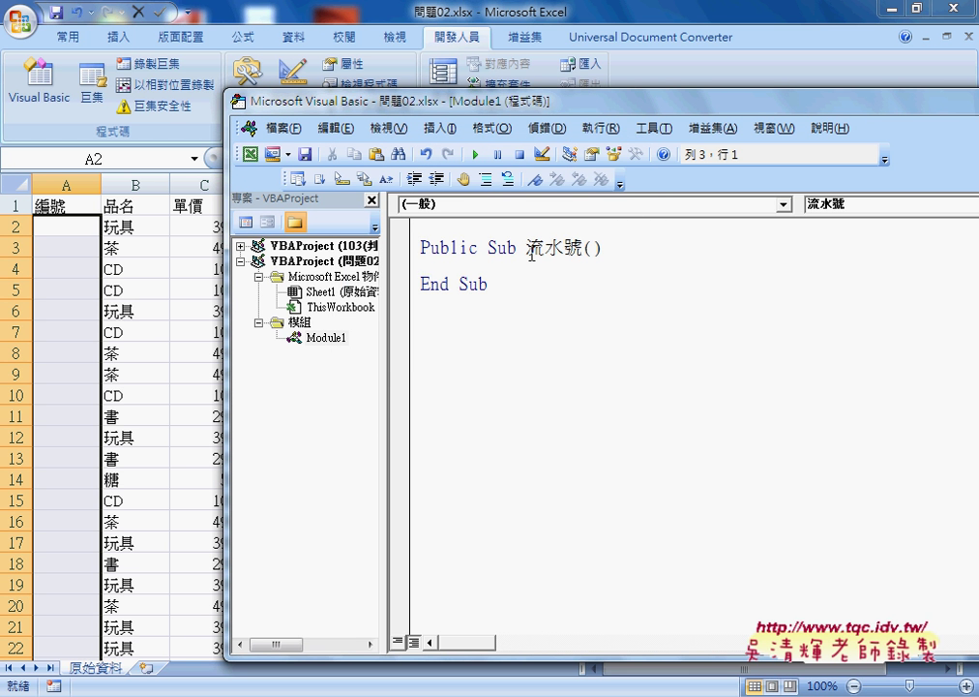
key(Tab)
Type the loop header For i = 2 To Range("B2").End(xlDown).Row.
text(ㄈ)
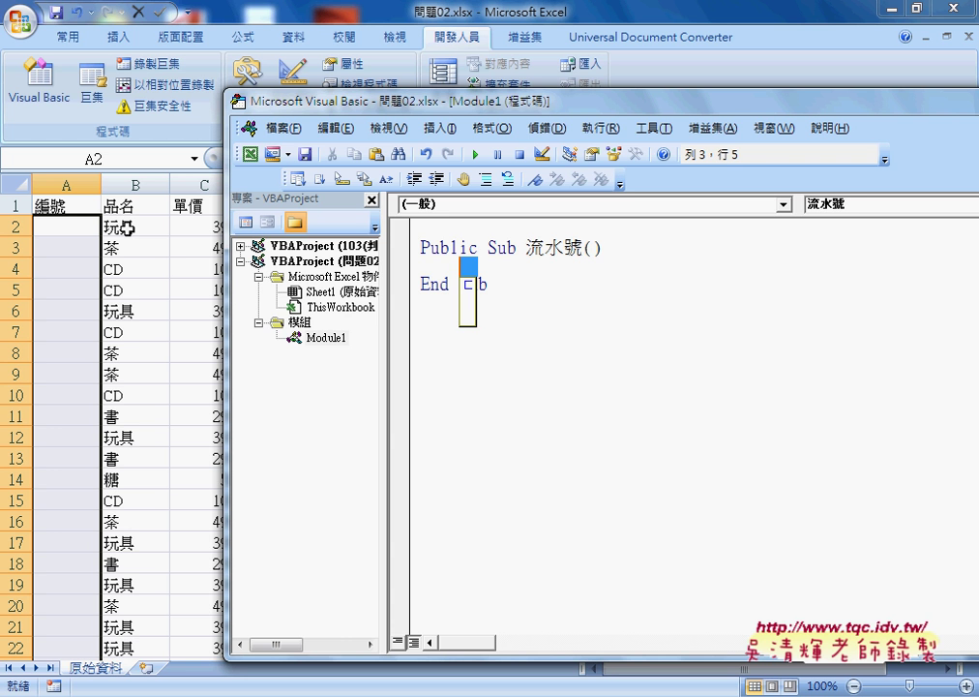
key(Escape)
text(for )
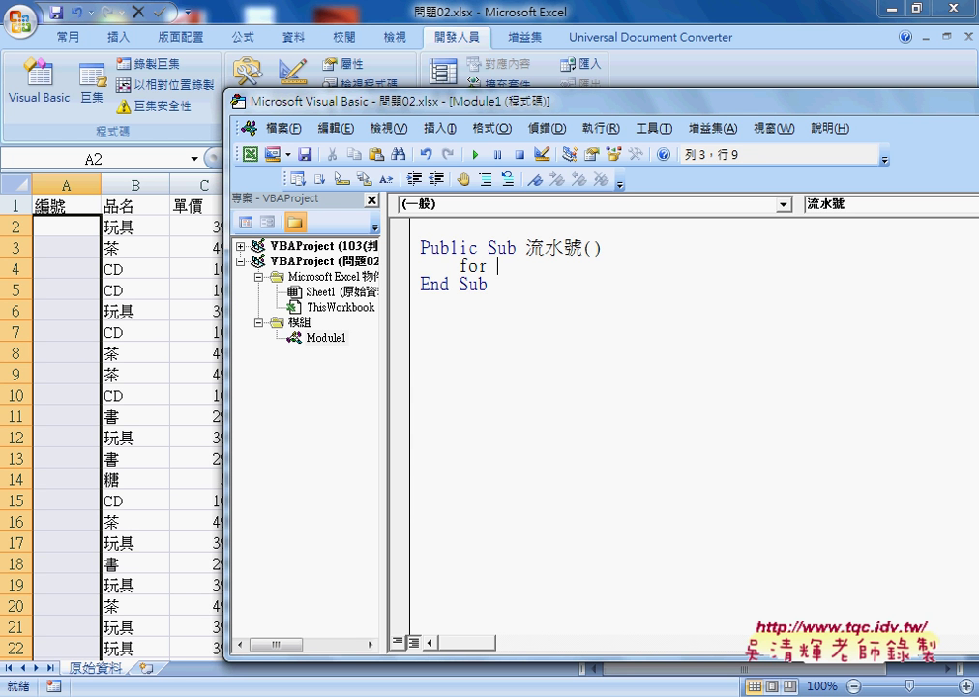
text(i)
text(=)
text(2)
text( to)
text(ra)
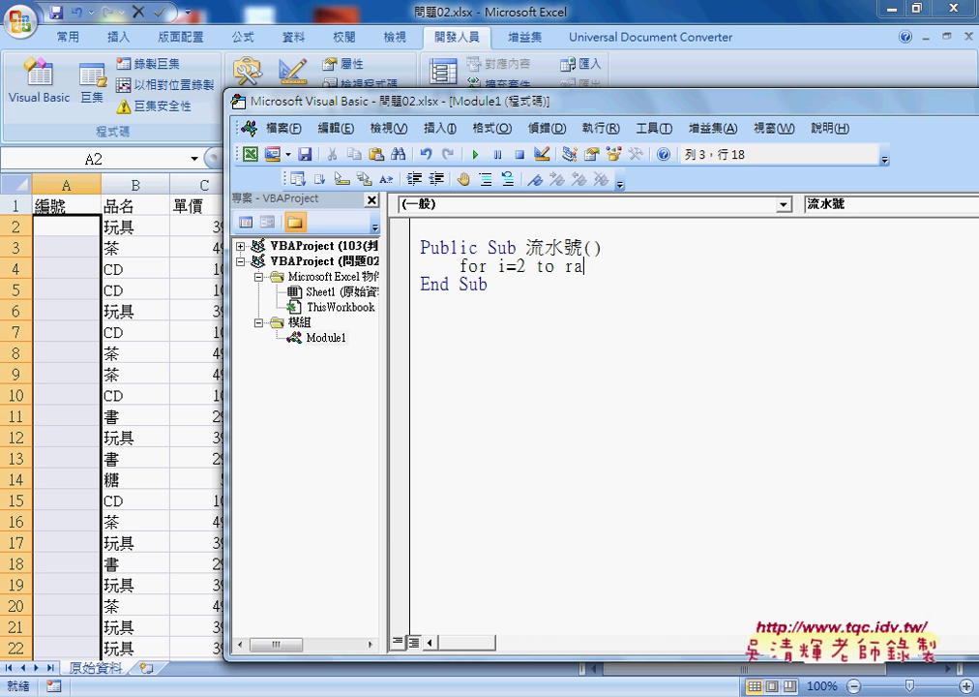
text(nge)
text(("B)
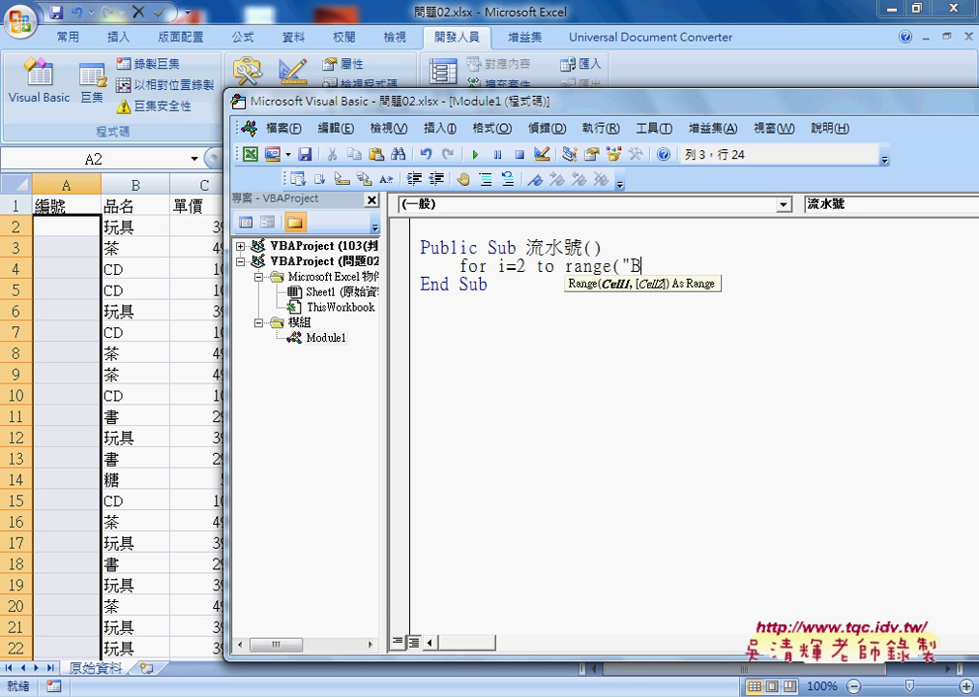
text(2"))
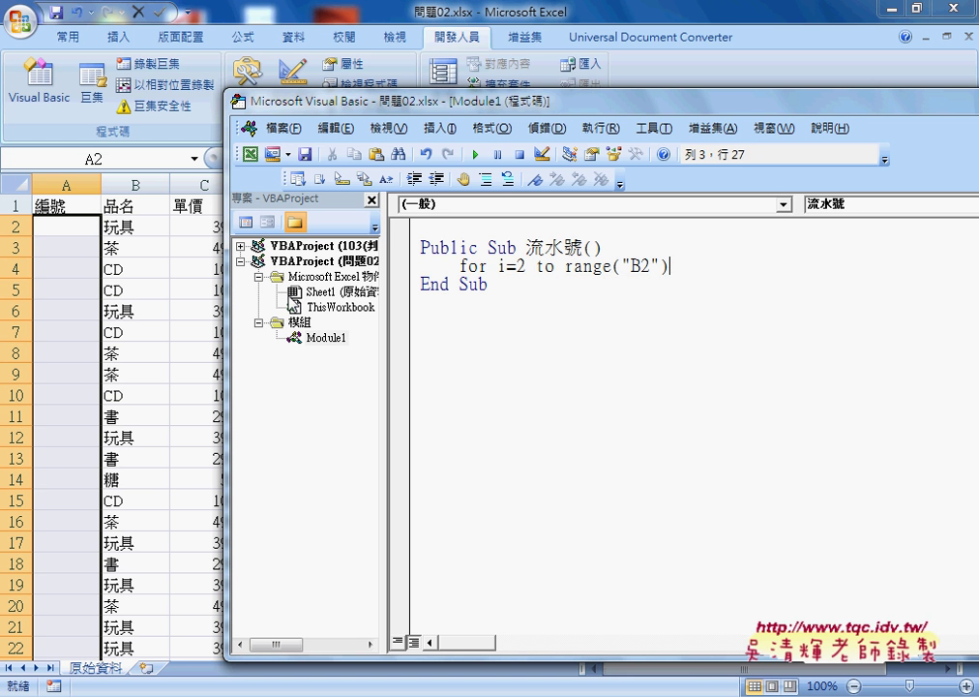
text(.E)
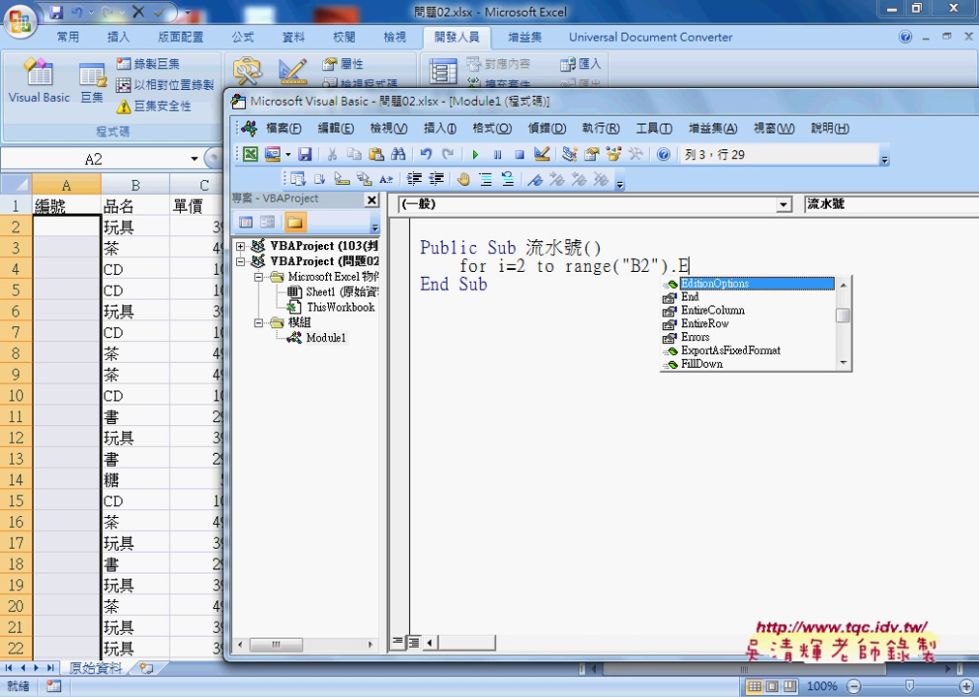
key(Down)
key(space)
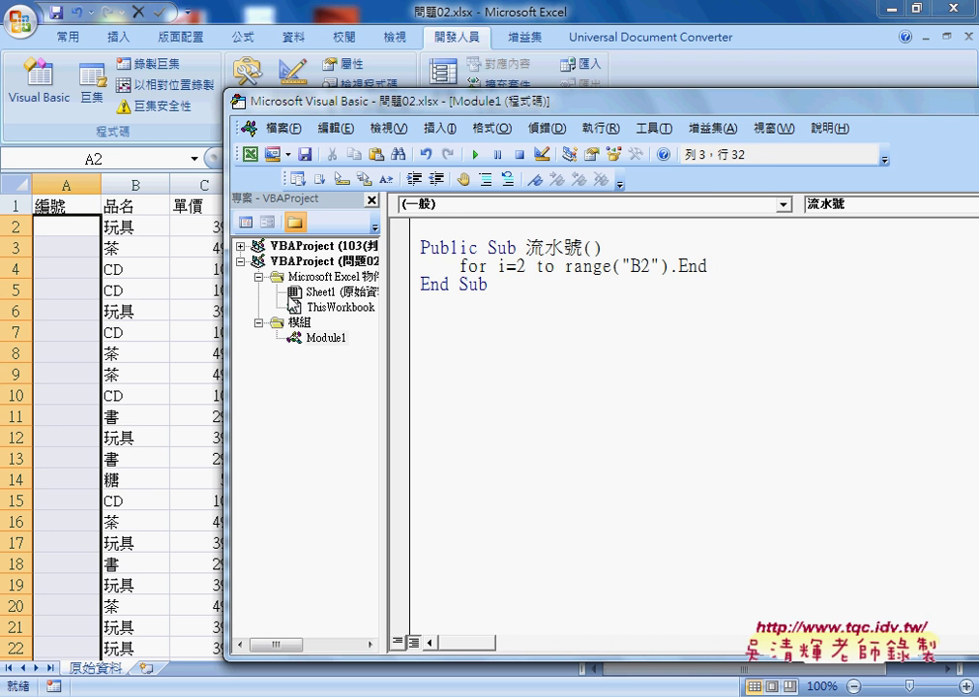
key(BackSpace)
text(()
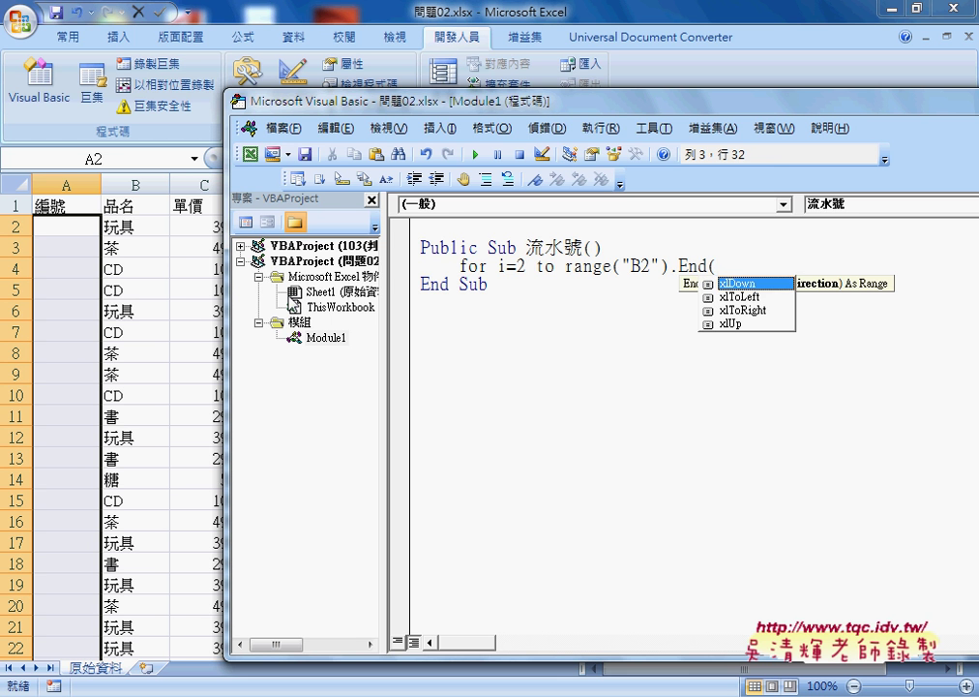
key(Down)
key(Up)
key(Tab)
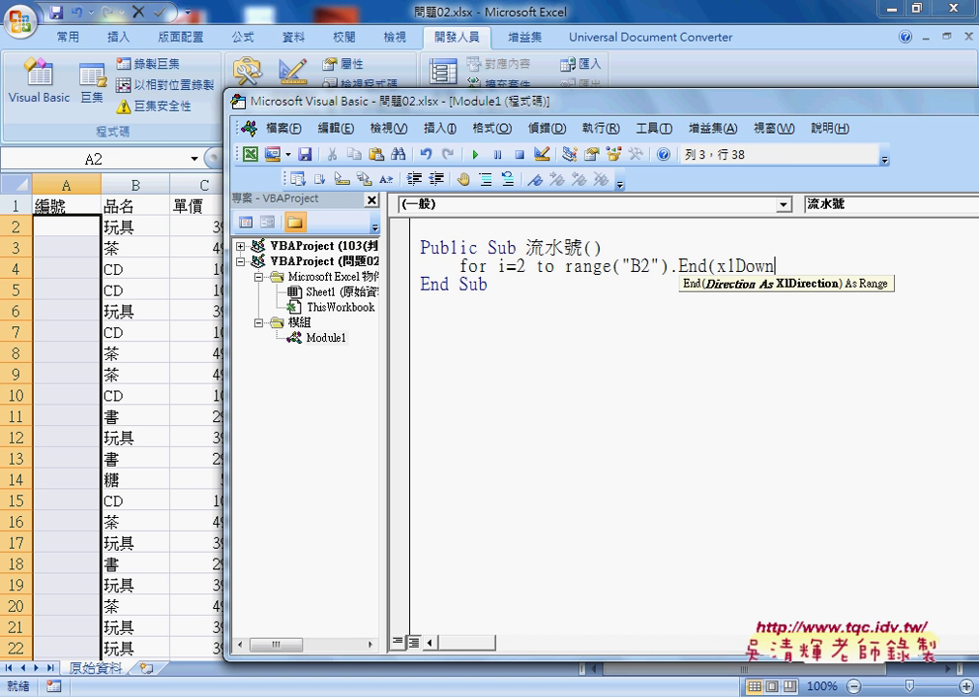
text().)
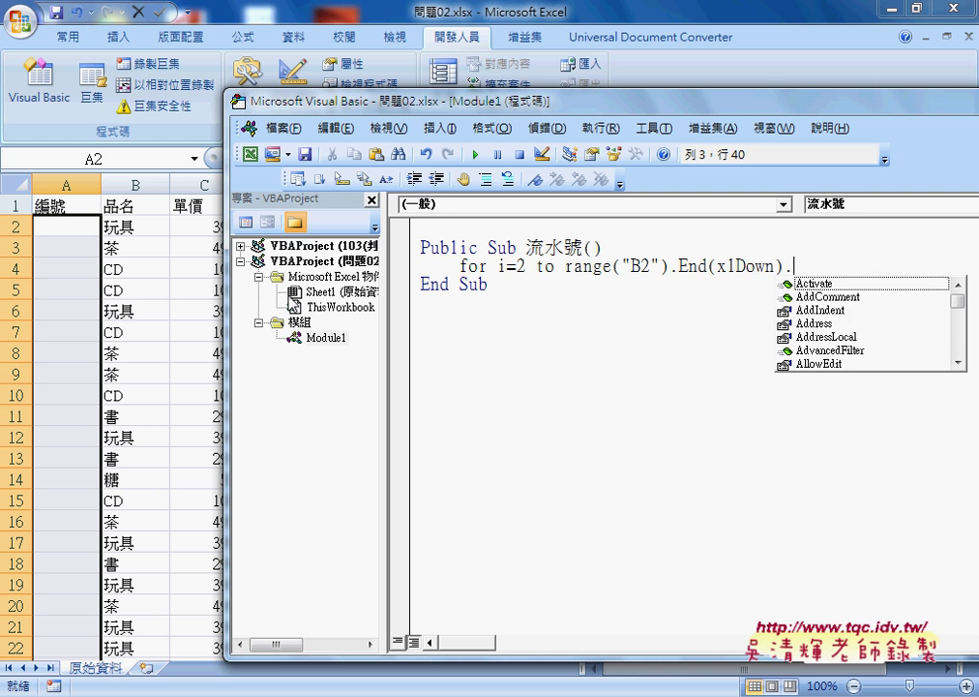
text(ro)
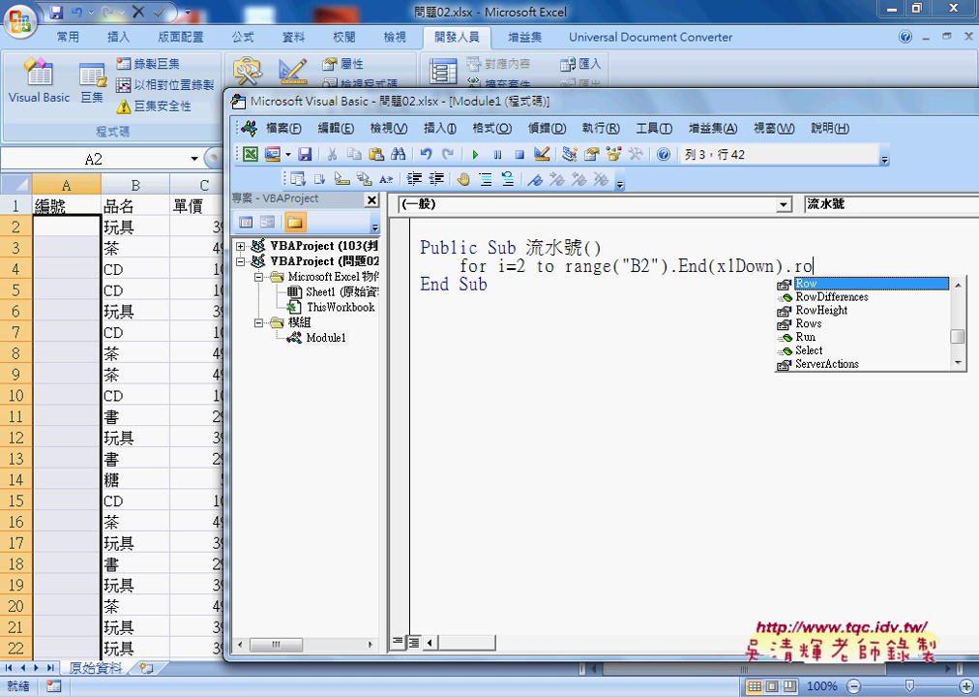
text(w)
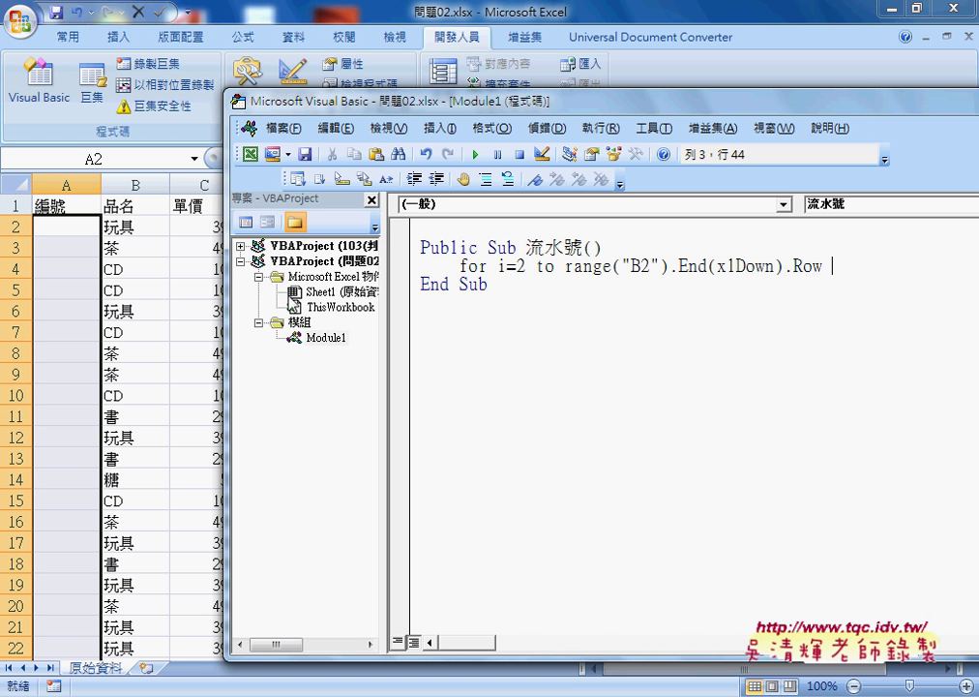
key(Return)
key(Return)
Close the loop with Next, set Cells(i, "A") = i inside it, and run the macro.
text(ne)
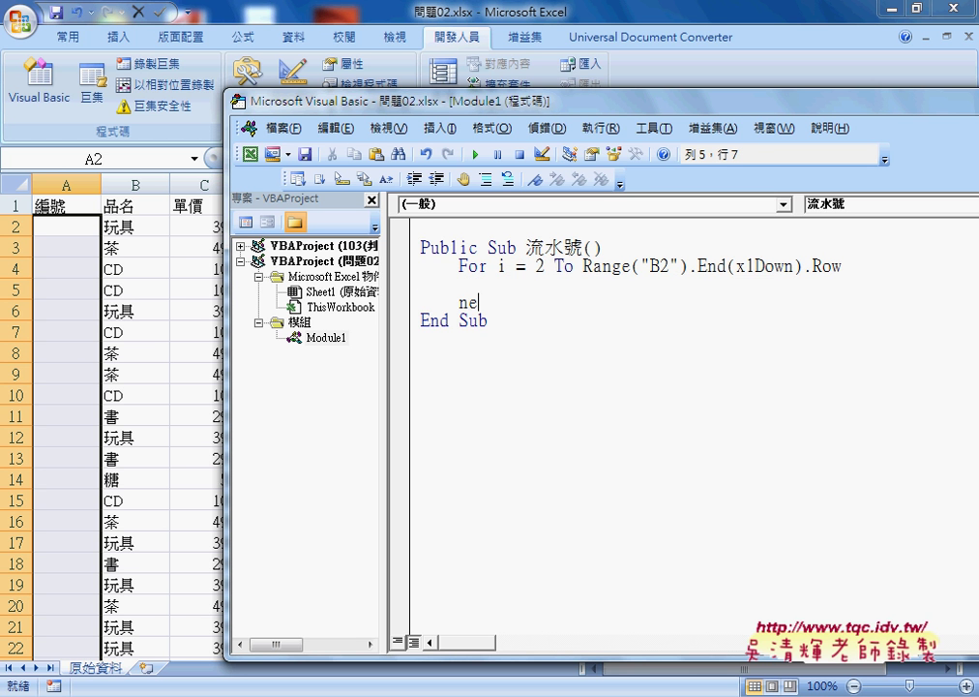
text(xt)
key(Up)
key(Tab)
text(ce)
text(l)
text(ls)
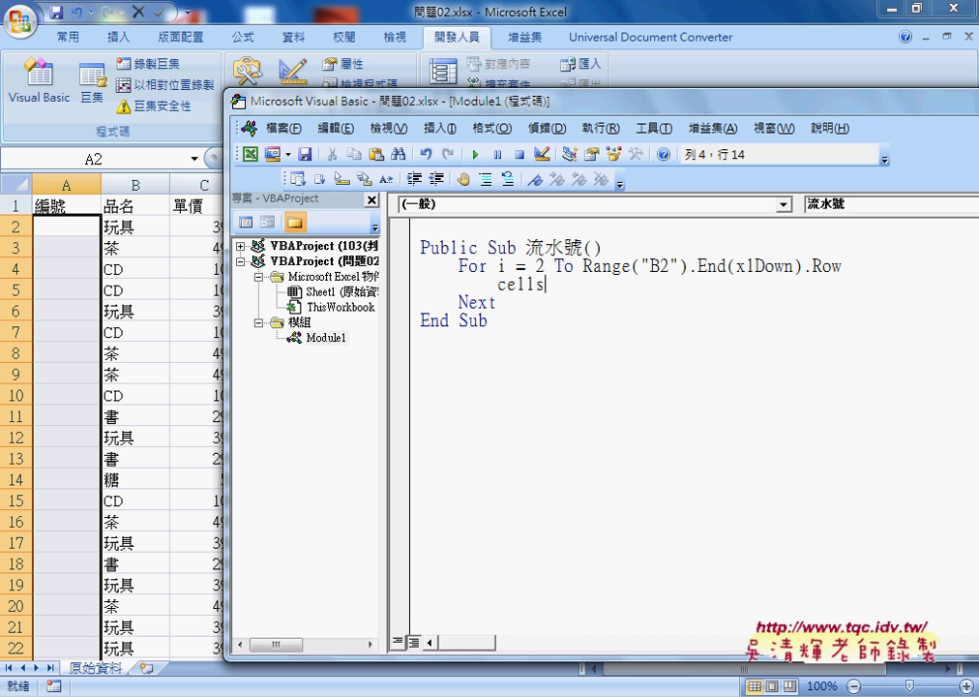
text((i)
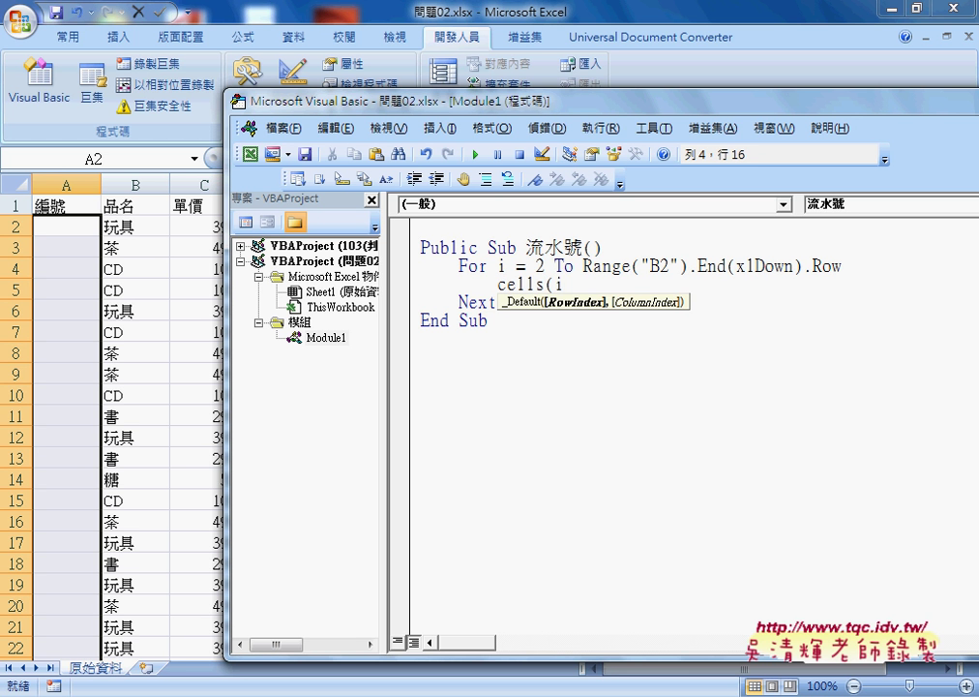
text(,")
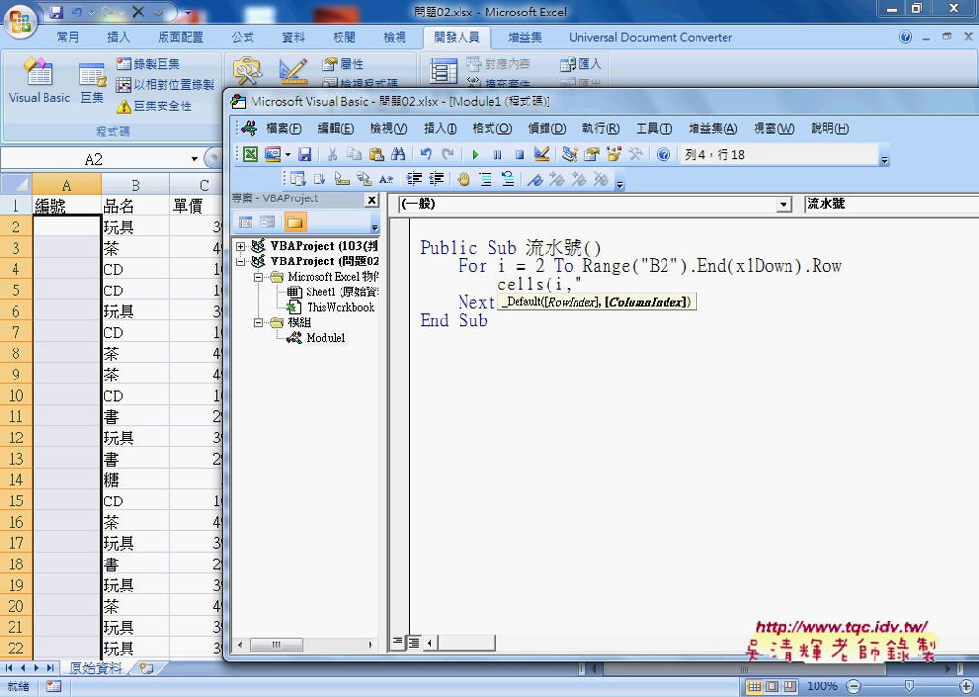
text(A"))
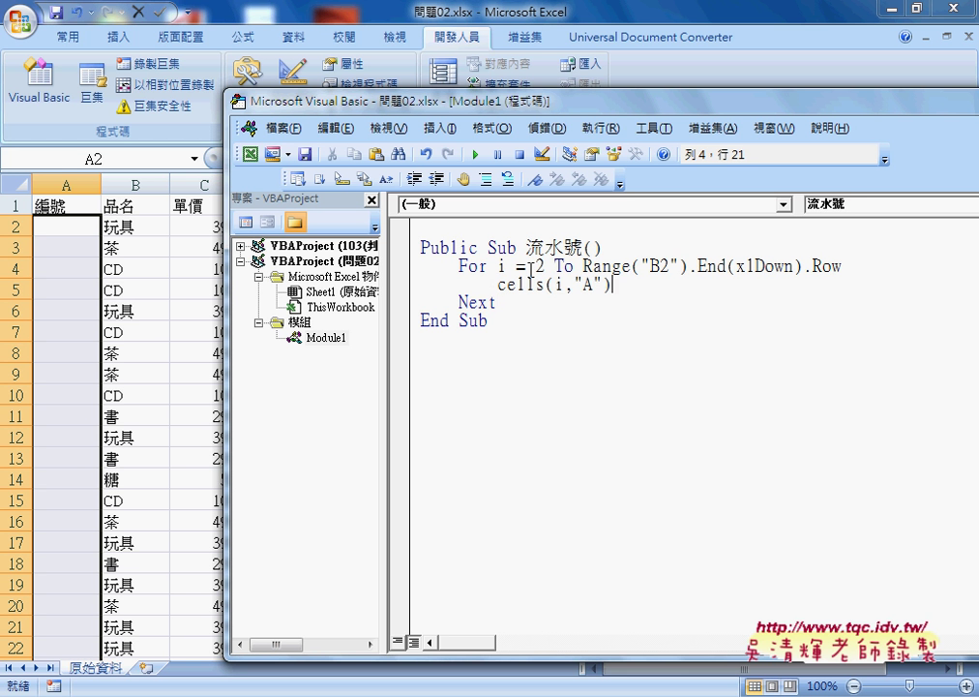
text(=)
text(i)
double_click(627, 285)
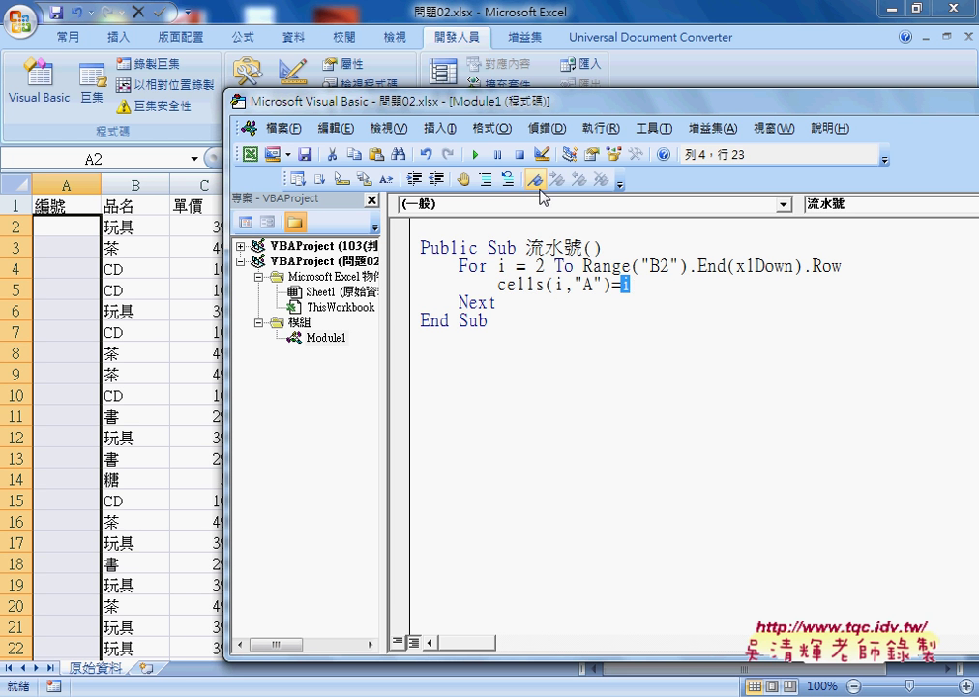
click(474, 155)
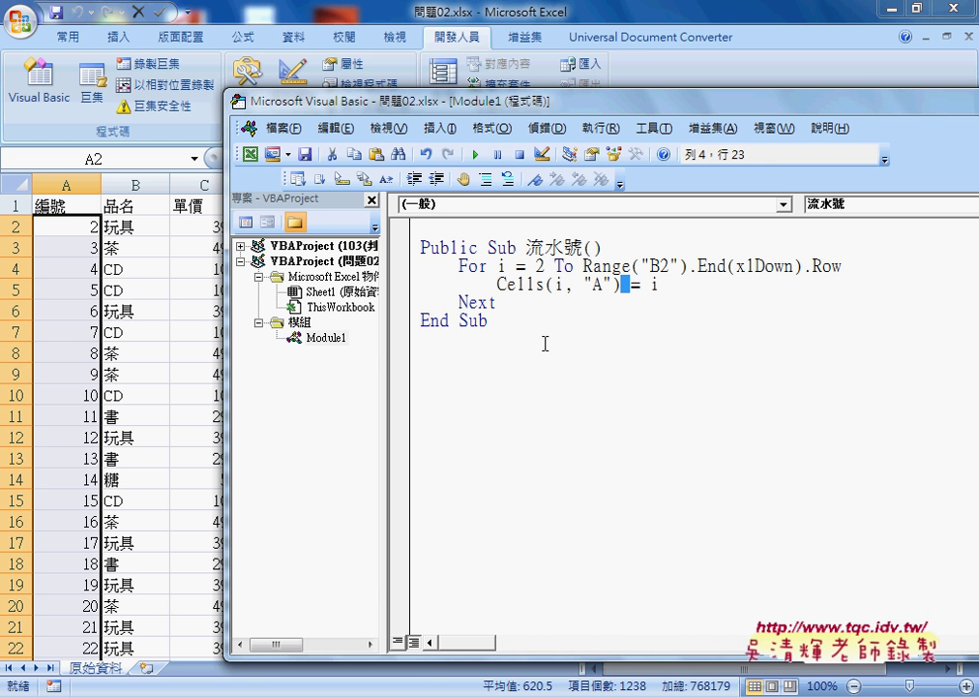
Change the loop's assigned value to i - 1 and rerun the macro so numbering starts at 1.
click(656, 284)
text(-1)
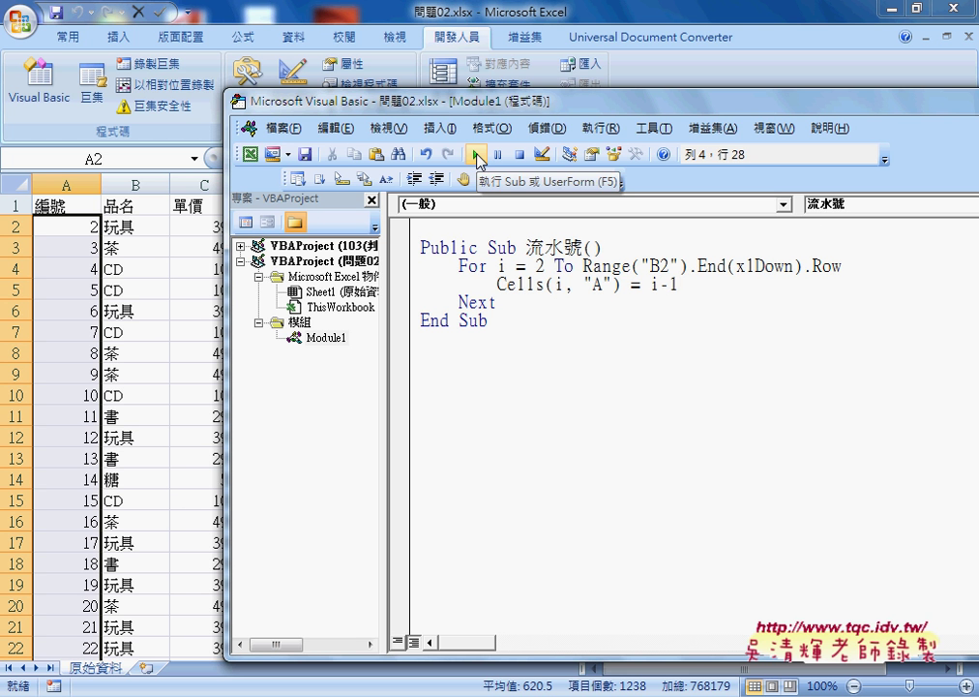
click(477, 155)
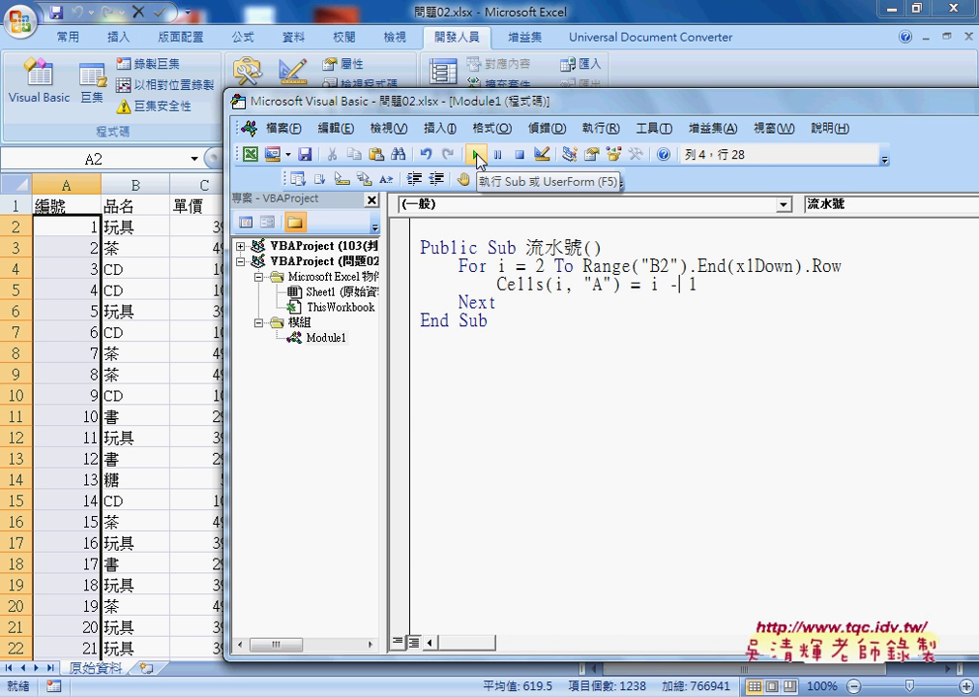
click(648, 285)
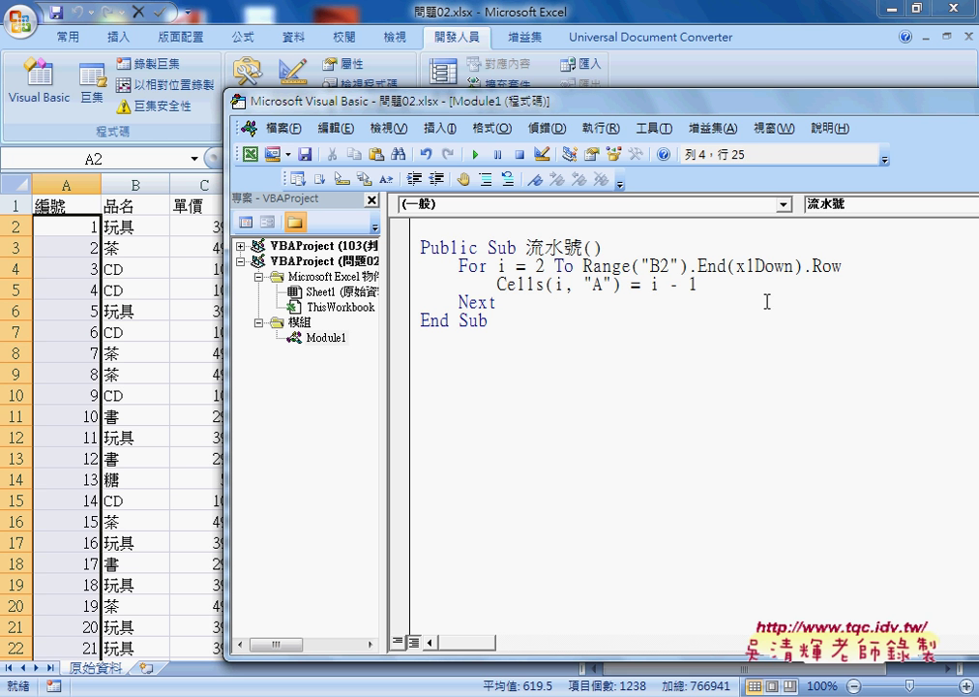
Wrap the assigned value as VBA.Format(i - 1, "0000") on the Cells line.
text(vba)
text(.)
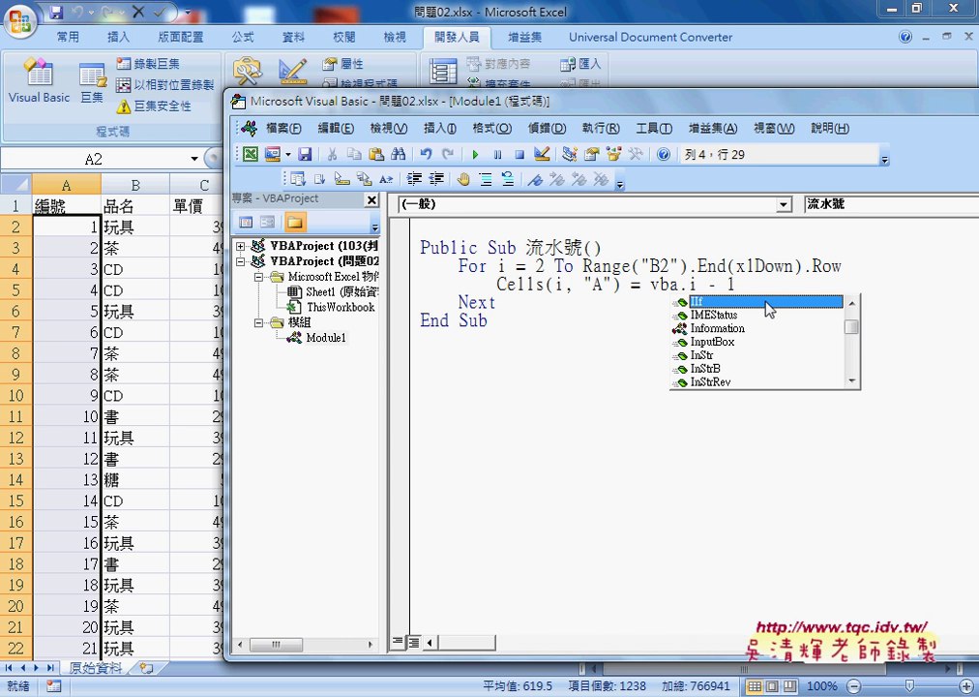
text(fo)
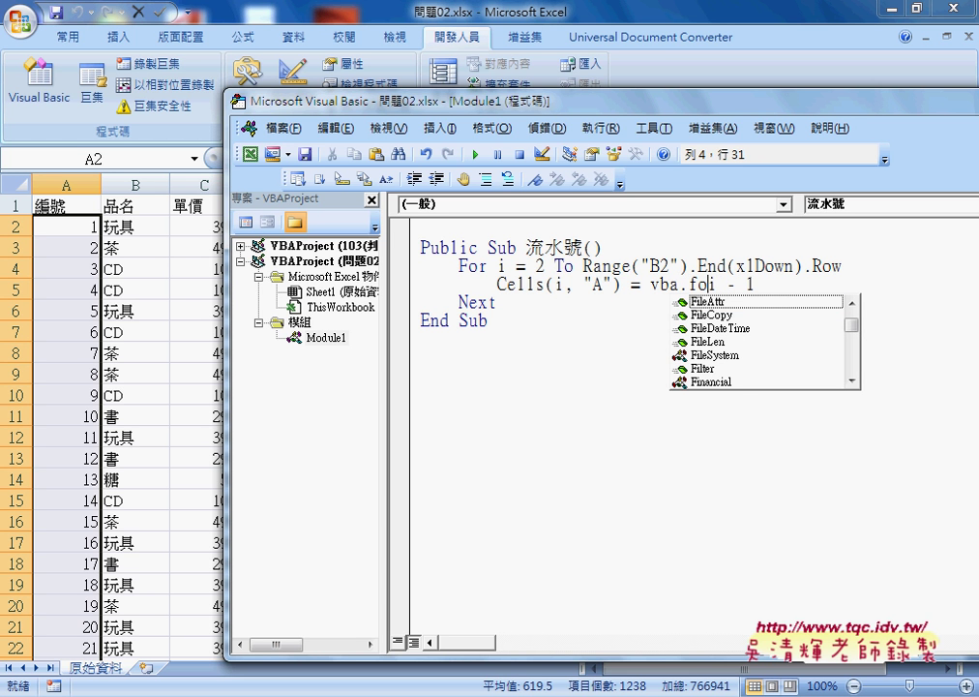
text(r)
text(mat)
text(()
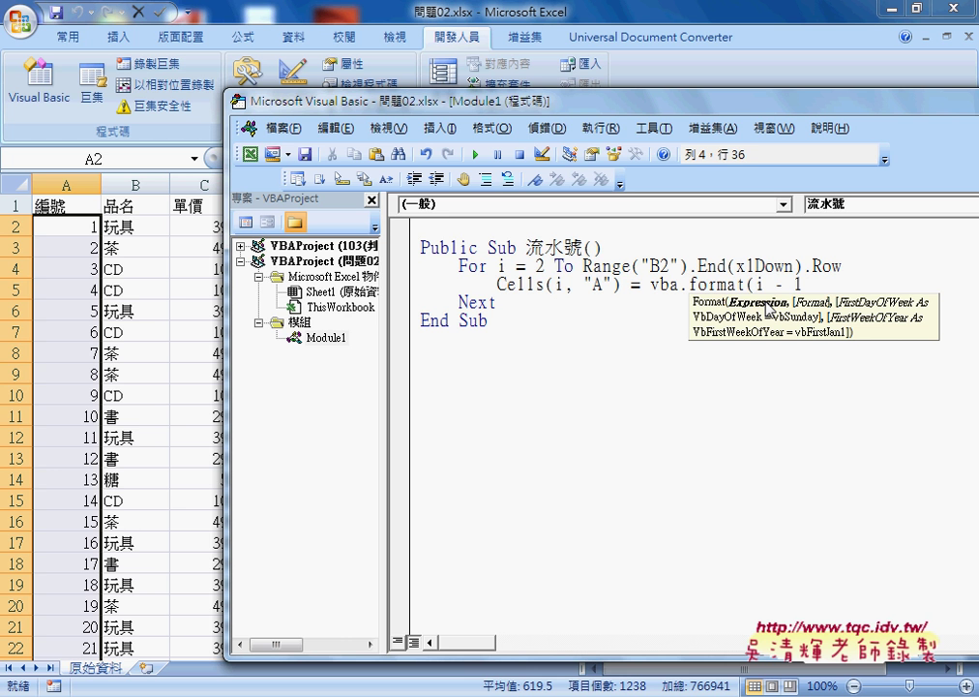
key(Right)
key(Right)
key(Right)
key(Right)
key(Right)
text(,)
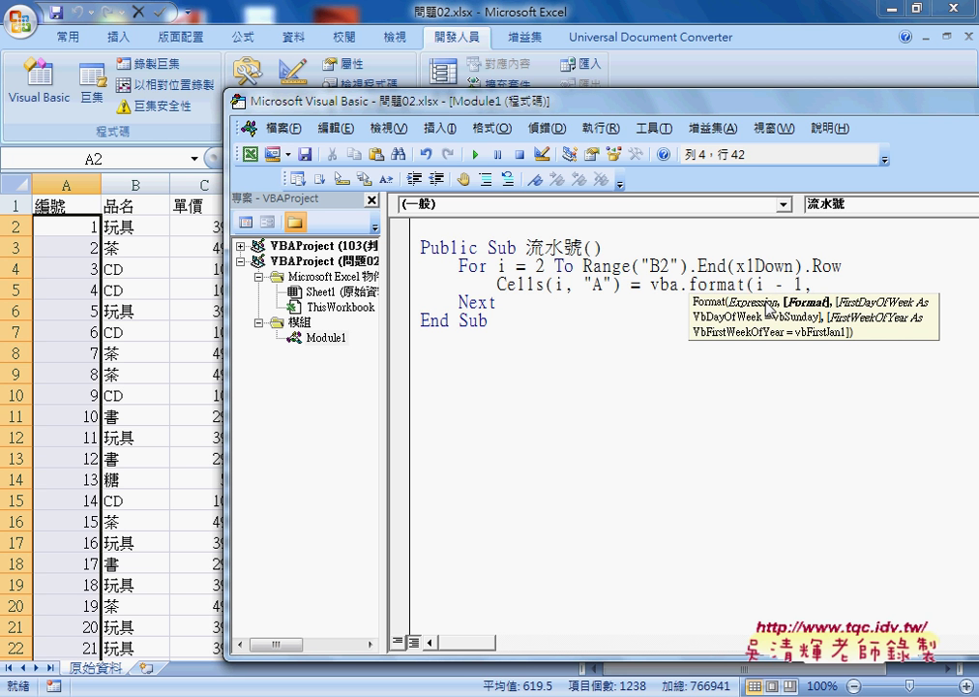
text("0)
text(000)
text("))
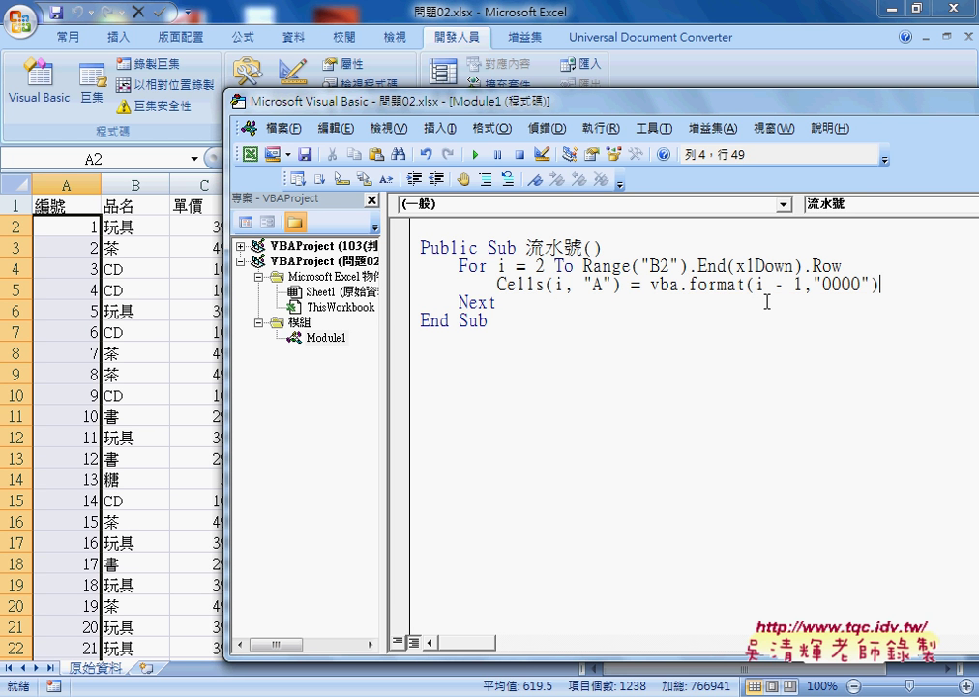
click(765, 371)
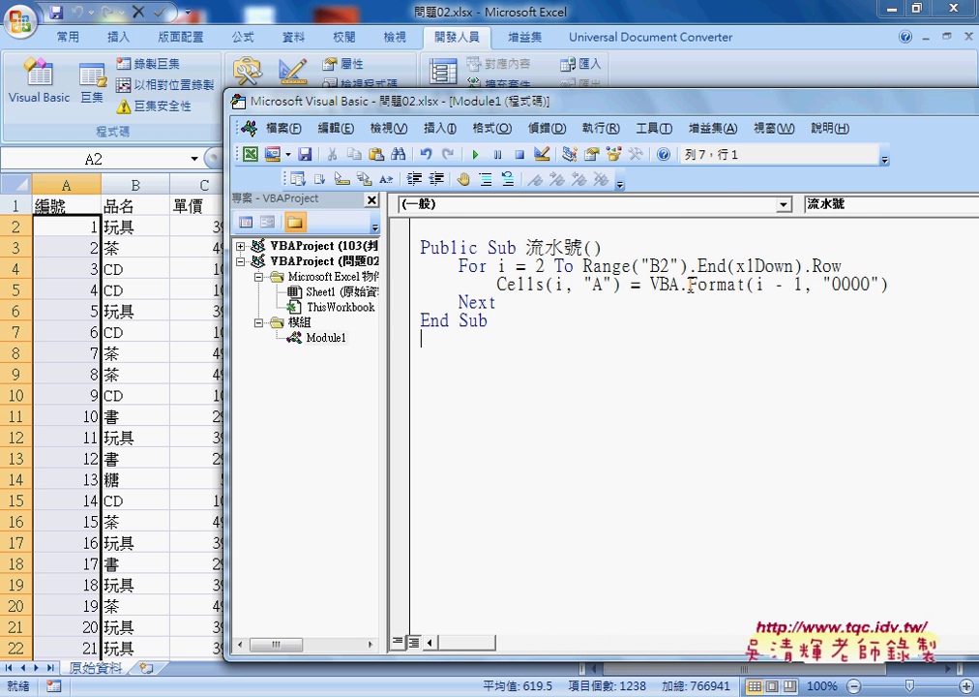
Select and mark up the VBA.Format(i - 1, "0000") call in the code.
drag(688, 284, 887, 284)
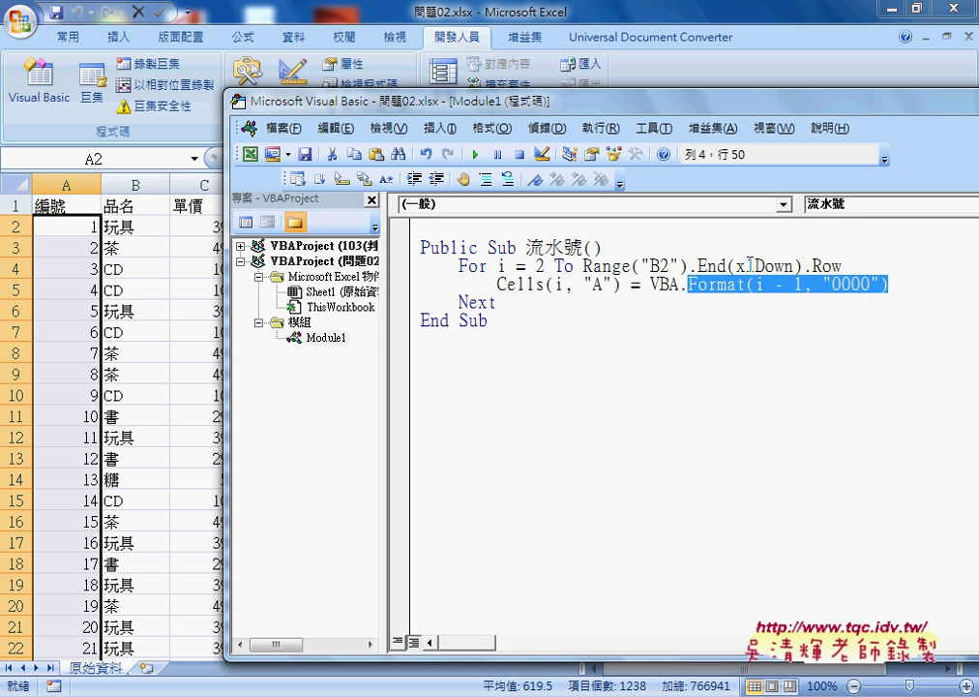
key(ctrl+shift+d)
mouse_move(691, 297)
mouse_down()
mouse_move(740, 295)
mouse_move(590, 298)
mouse_up()
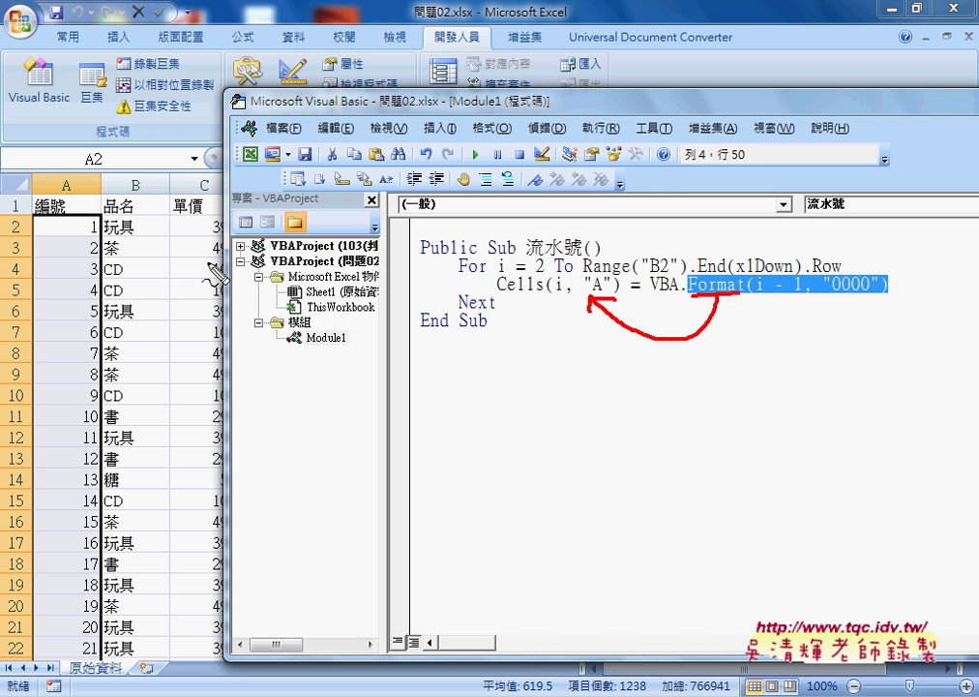
mouse_move(56, 234)
mouse_down()
mouse_move(100, 240)
mouse_move(58, 236)
mouse_up()
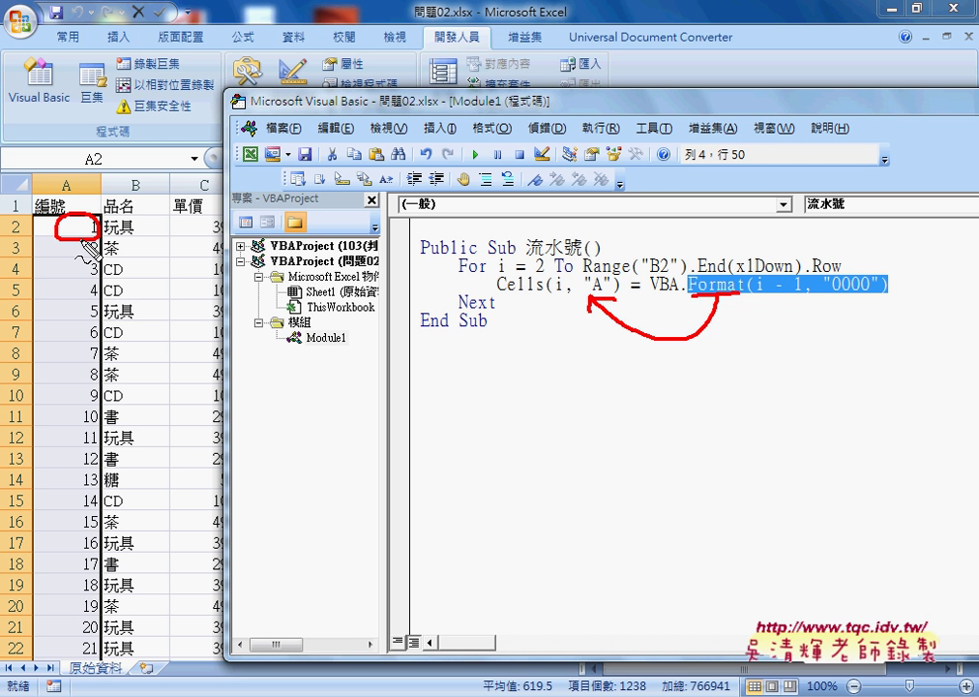
key(Escape)
Run the zero-padding macro and select its VBA.Format call in the code.
click(602, 283)
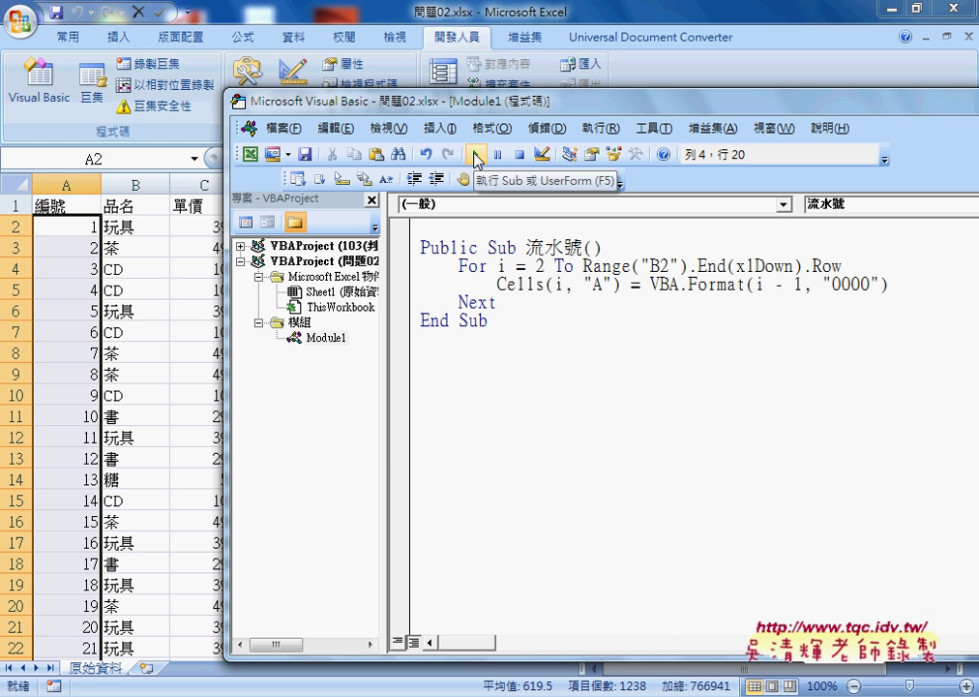
click(547, 292)
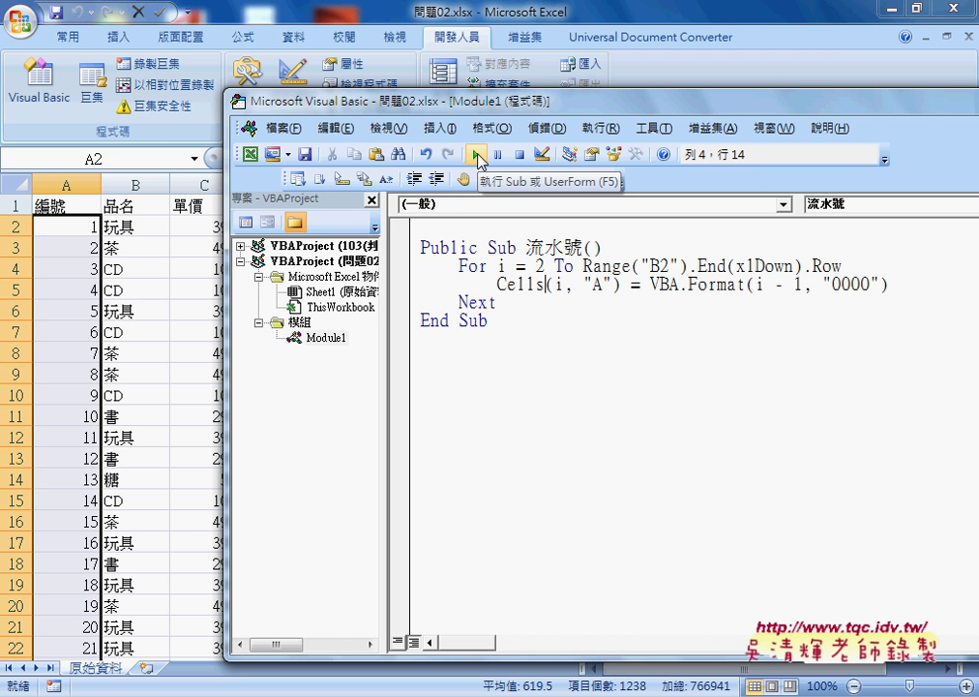
click(477, 157)
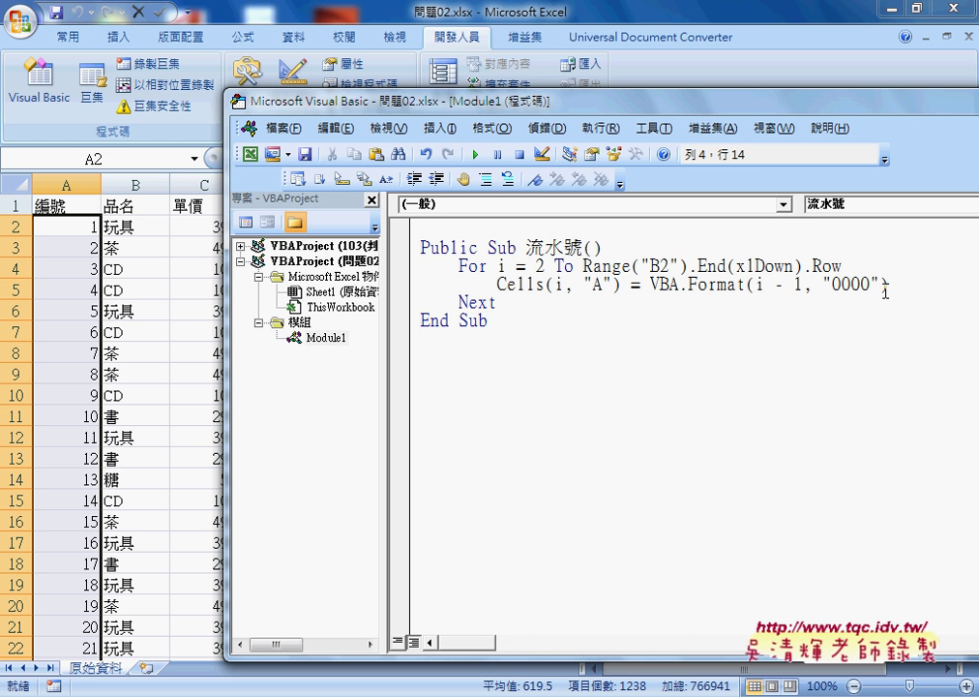
drag(888, 284, 620, 284)
key(shift+Right)
key(shift+Right)
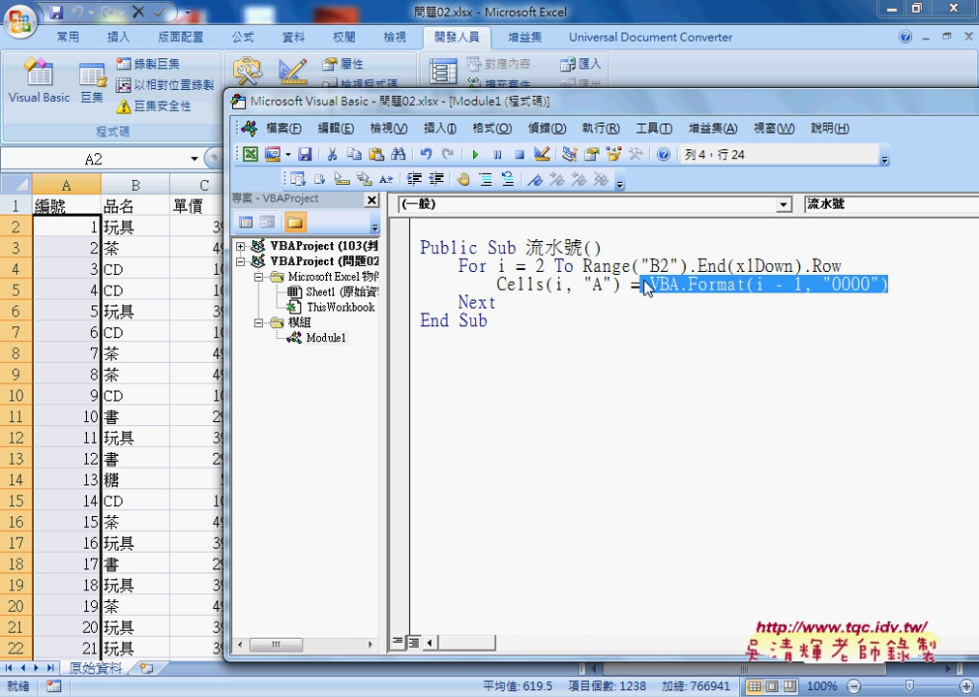
On the worksheet, type 0001 into cell A2.
click(70, 227)
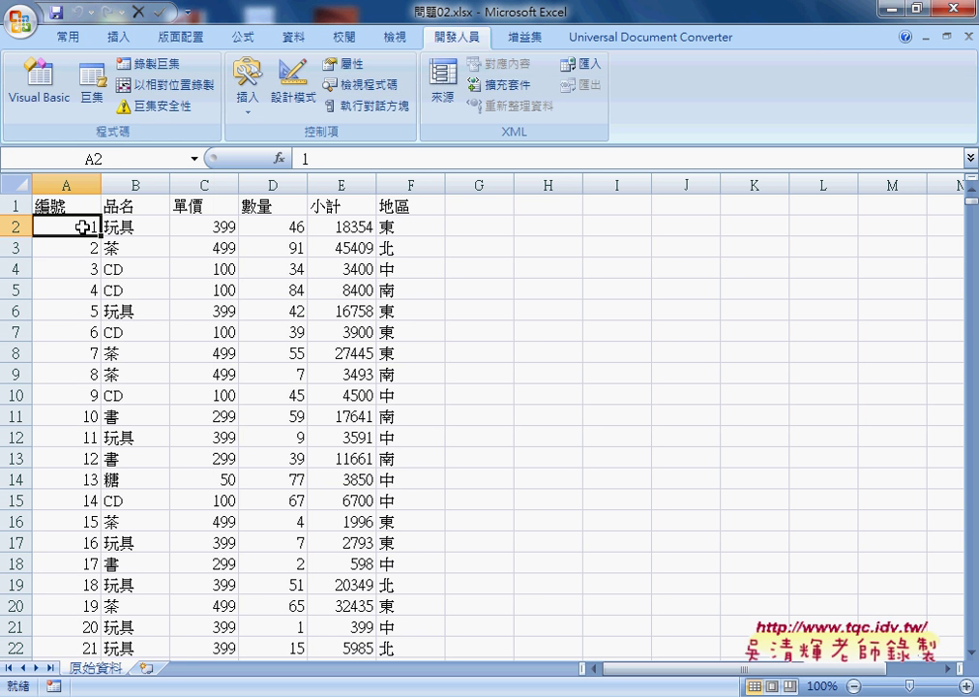
text(0001)
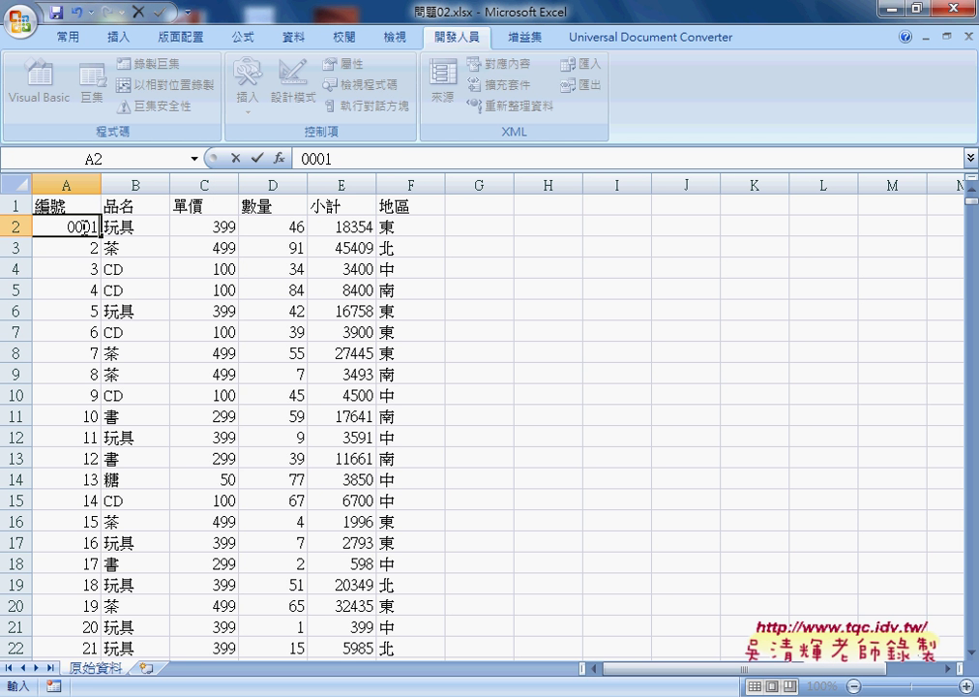
key(Return)
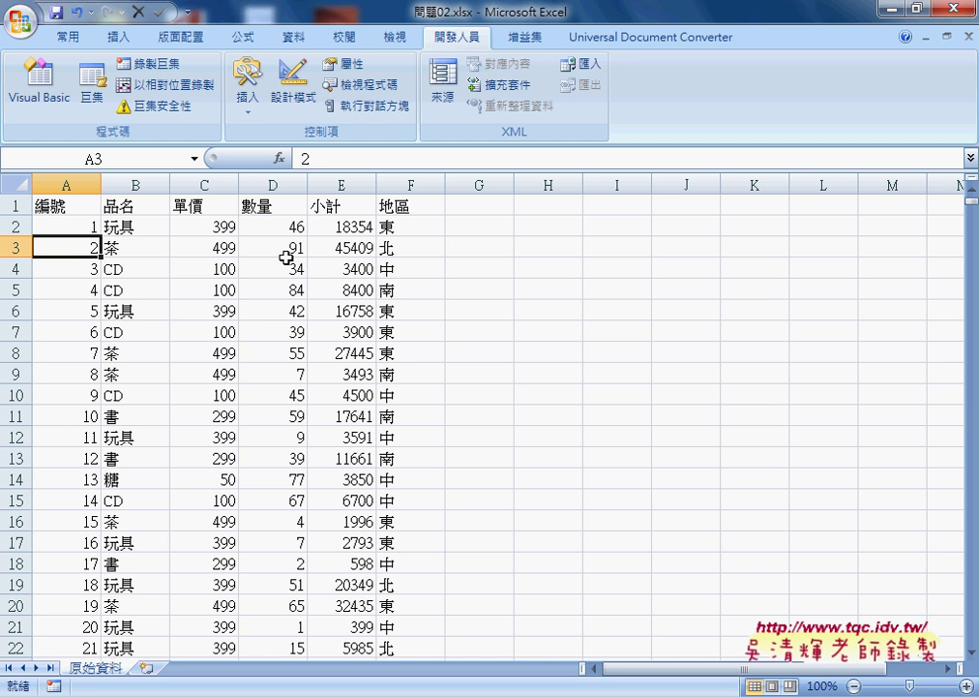
Format cell A2 with the 文字 (Text) number category.
click(79, 226)
right_click(81, 232)
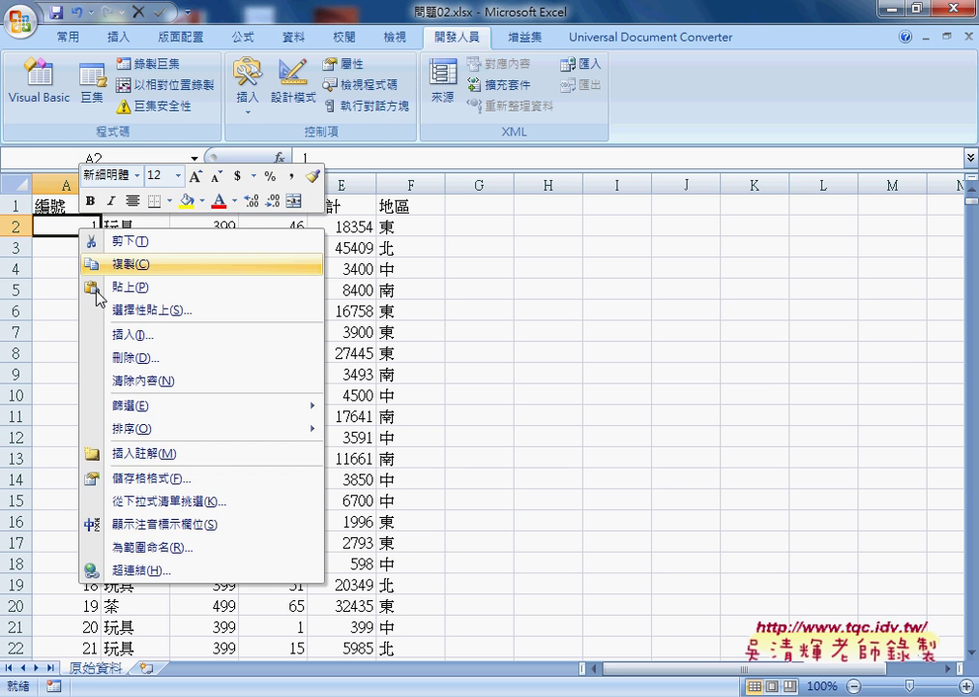
click(163, 478)
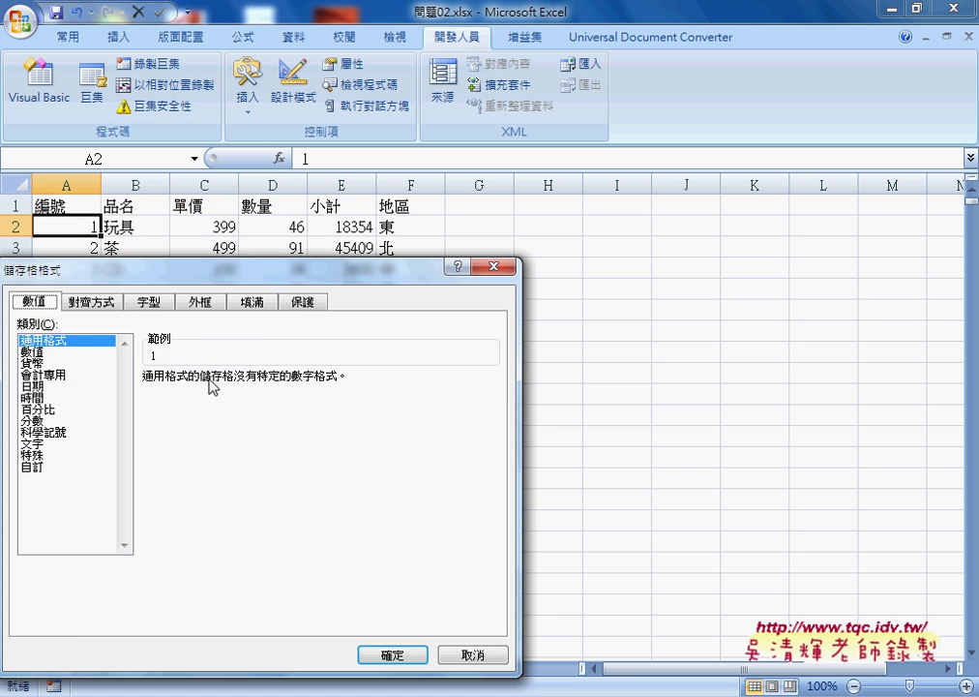
drag(264, 272, 531, 240)
click(328, 414)
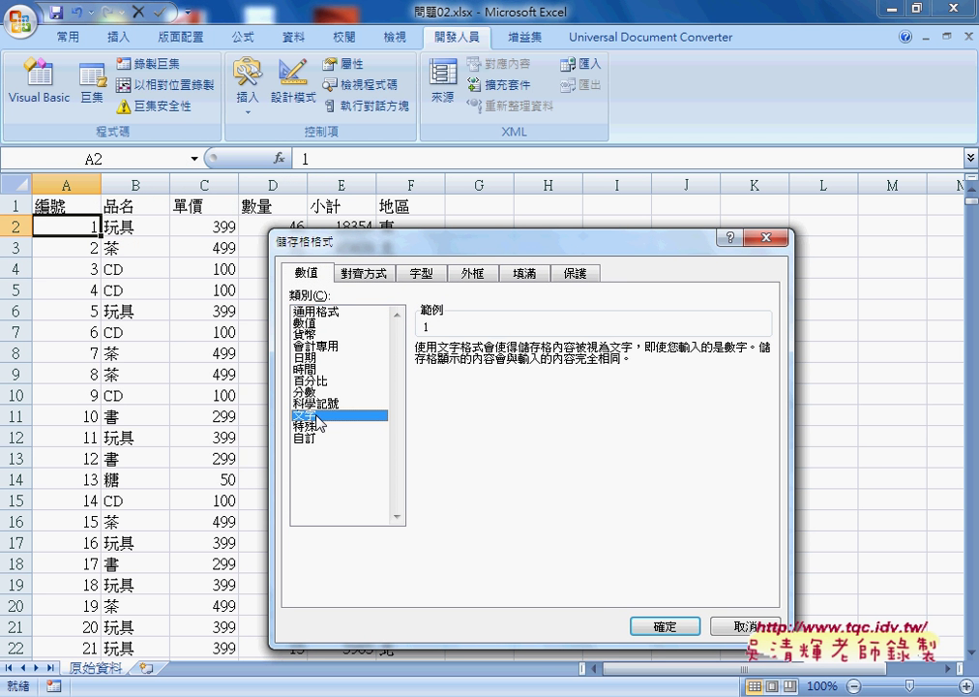
click(654, 627)
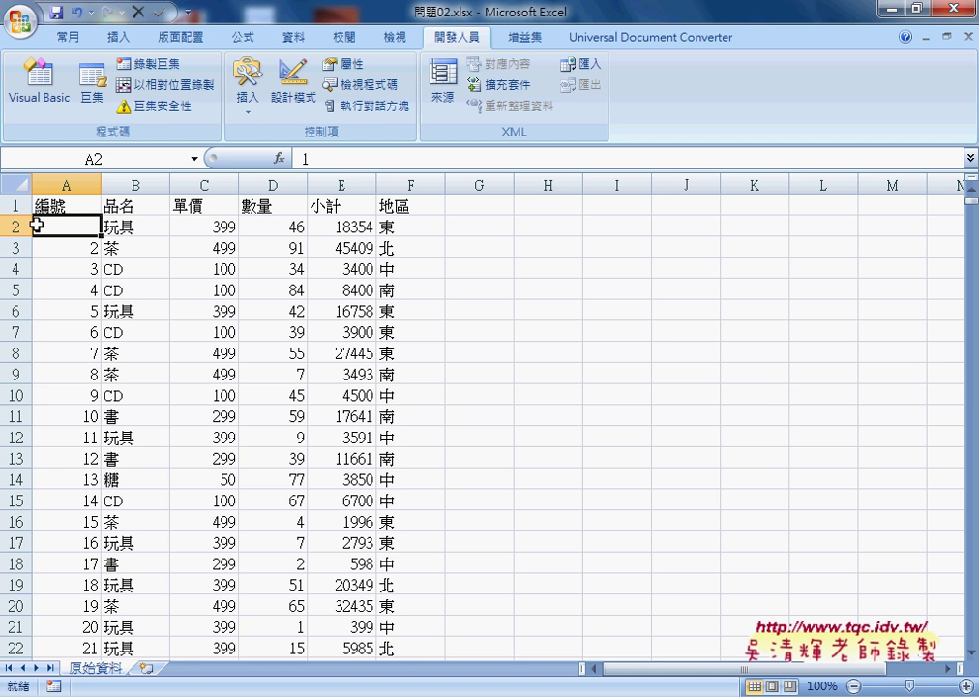
Re-enter A2's value with leading zeros so it reads 0001.
double_click(36, 224)
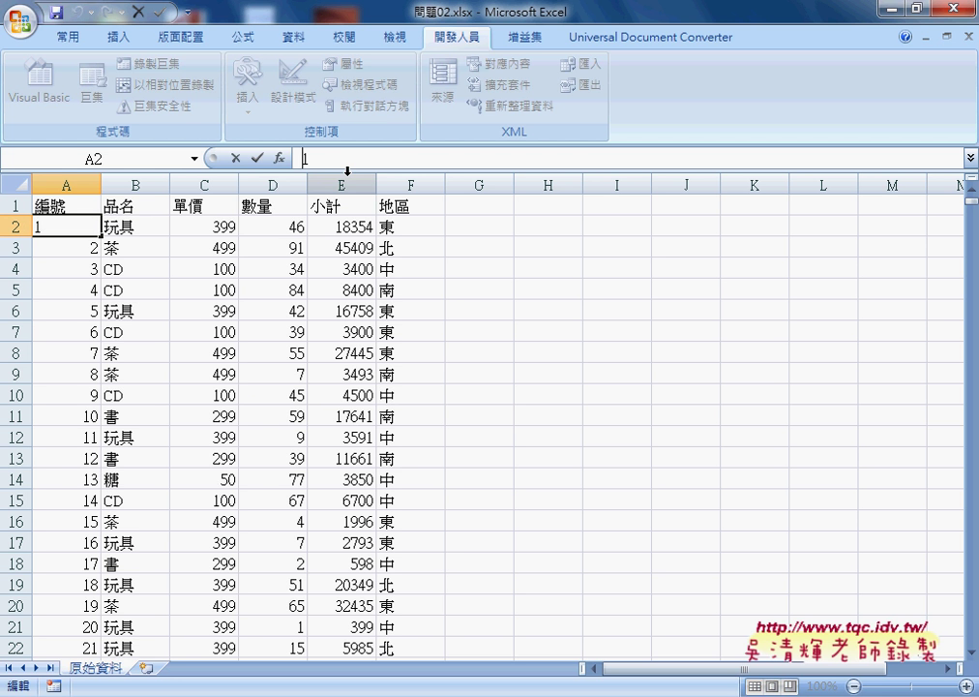
text(000)
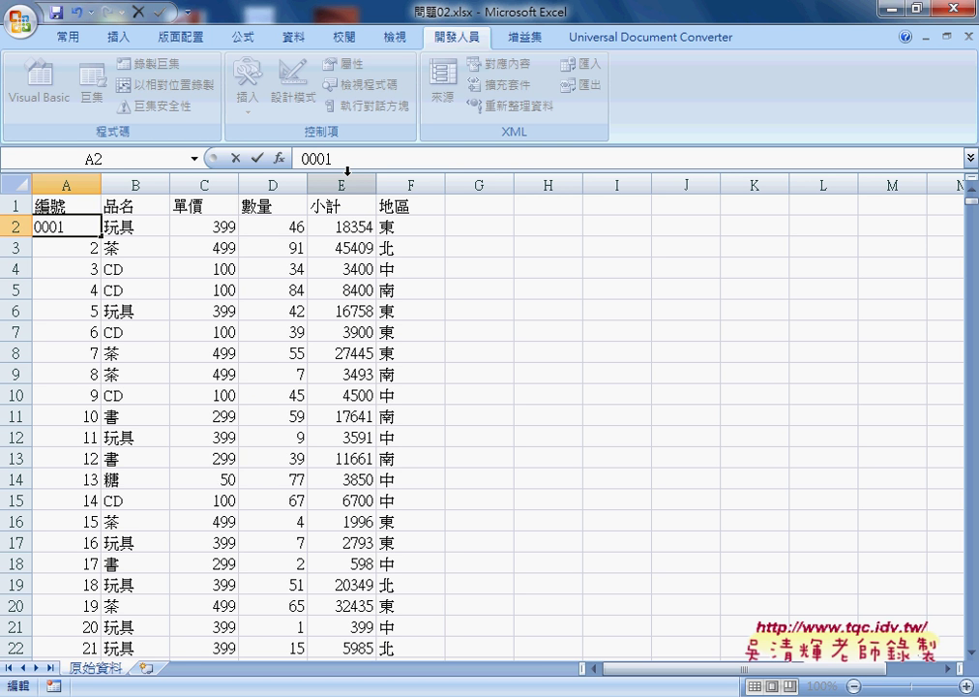
key(Return)
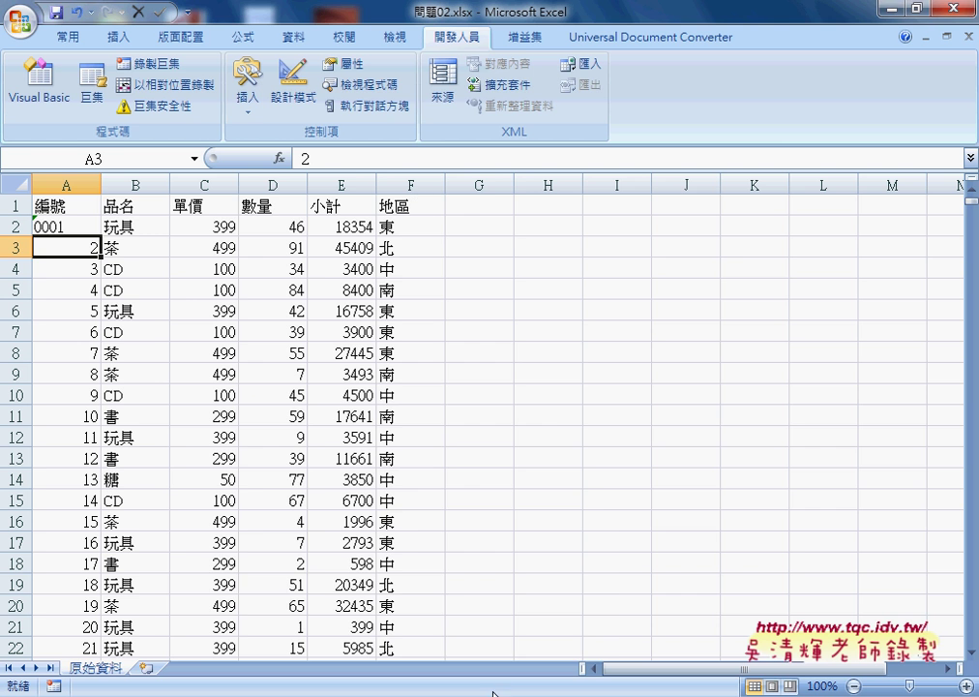
In the macro code, insert a tab-indented blank line after the For line.
click(463, 665)
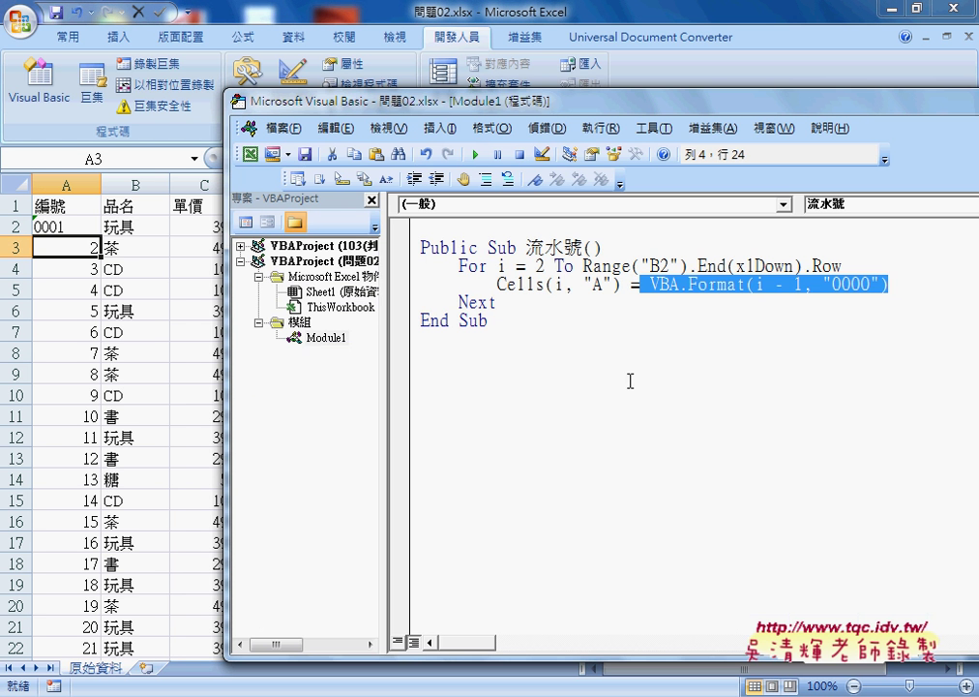
click(795, 285)
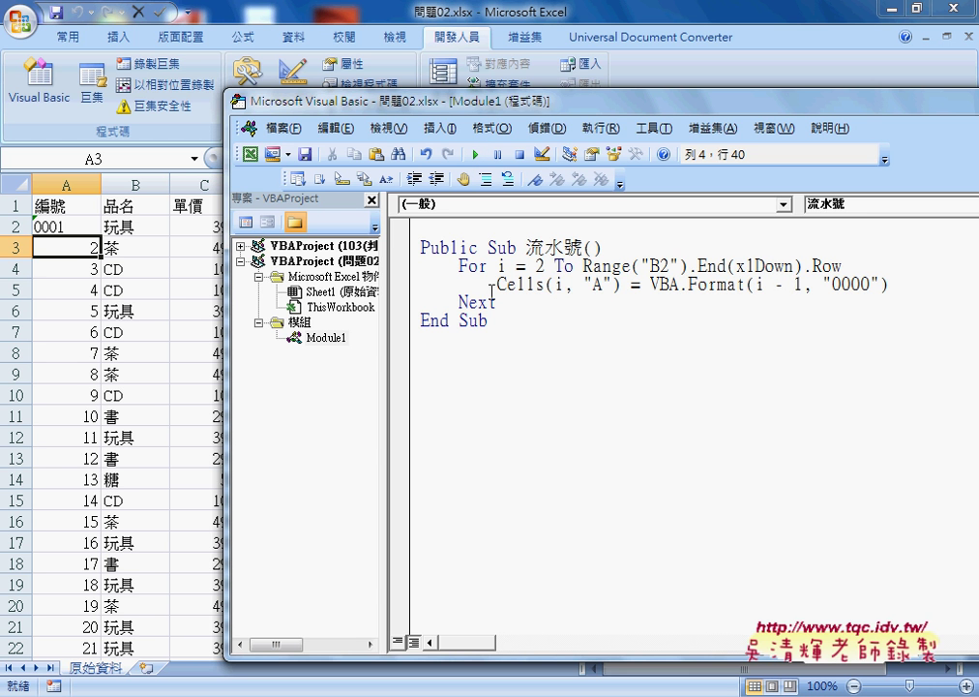
drag(497, 284, 888, 285)
click(913, 263)
key(Return)
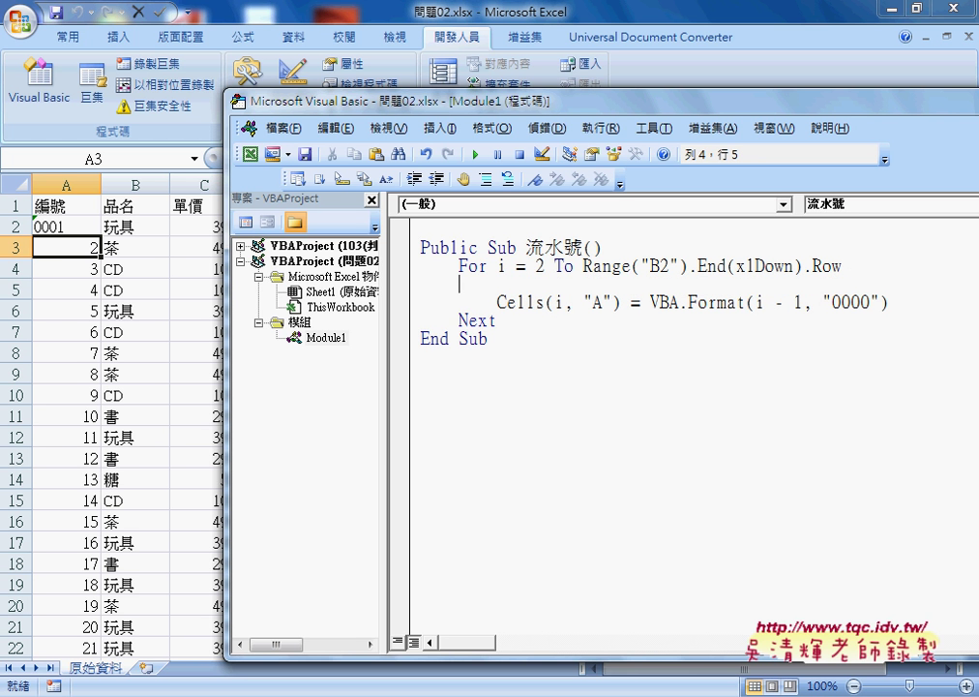
key(Tab)
In A3's Format Cells, view 文字 then 自訂 to see the @ code, and cancel.
right_click(69, 250)
click(165, 497)
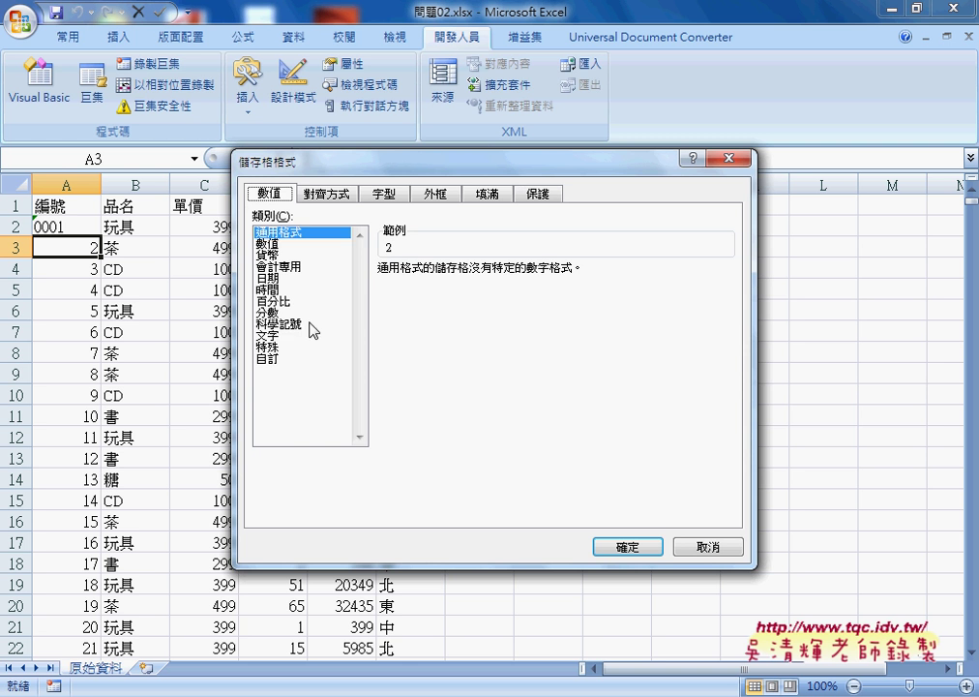
click(311, 335)
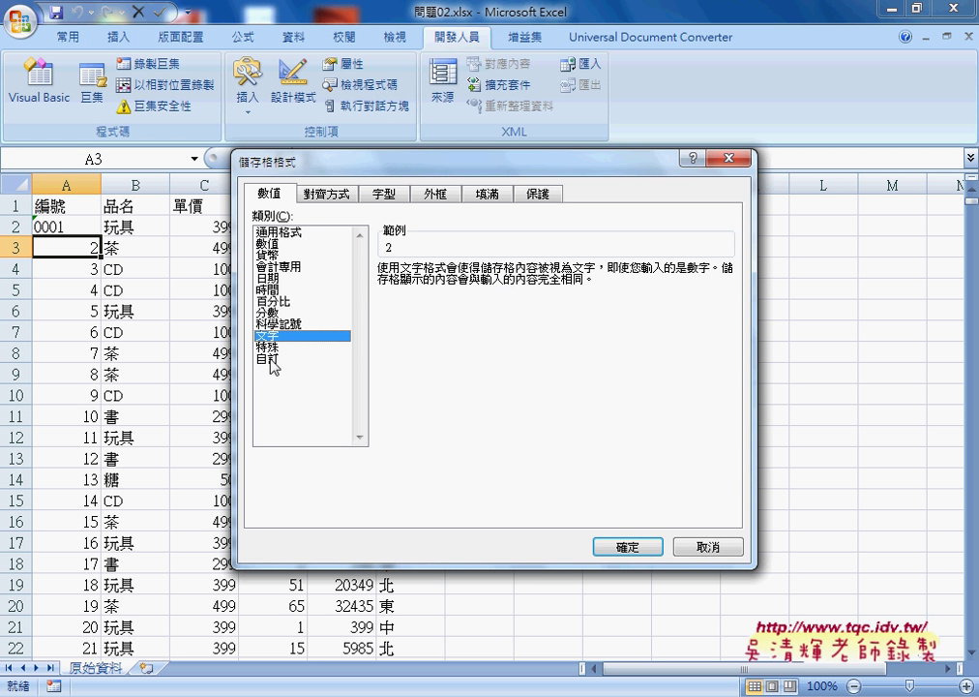
click(273, 359)
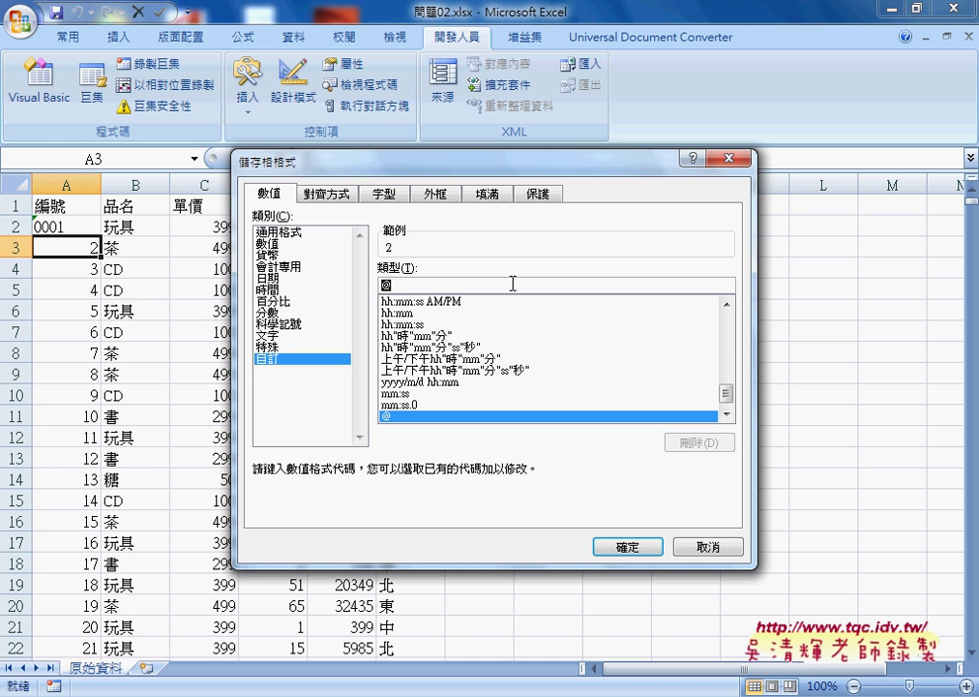
click(712, 547)
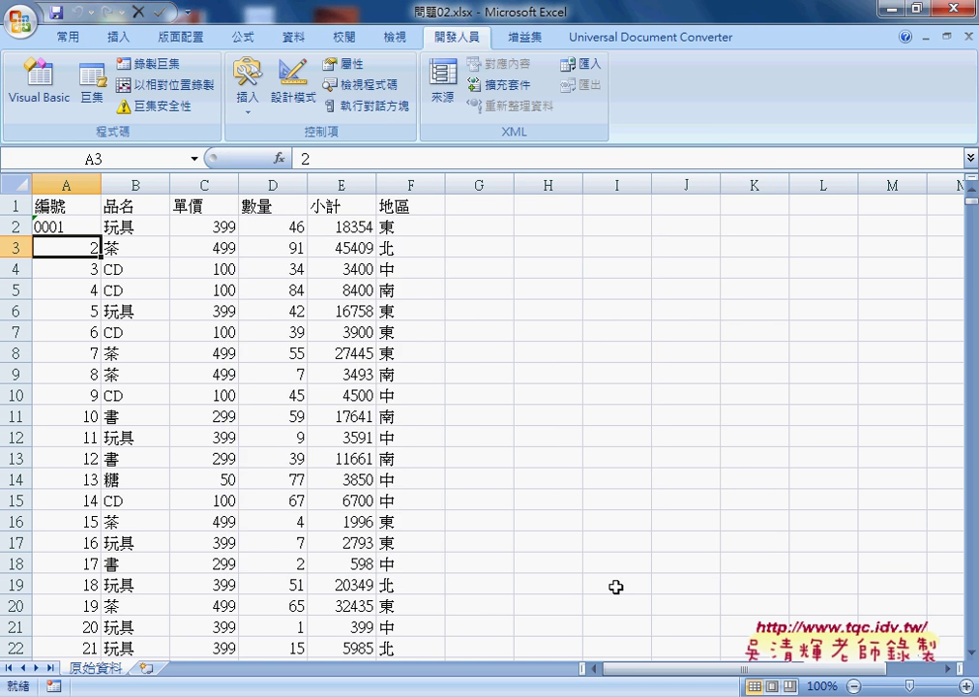
On the blank line, type cells.NumberFormatLocal = "@" using the member suggestions.
click(470, 649)
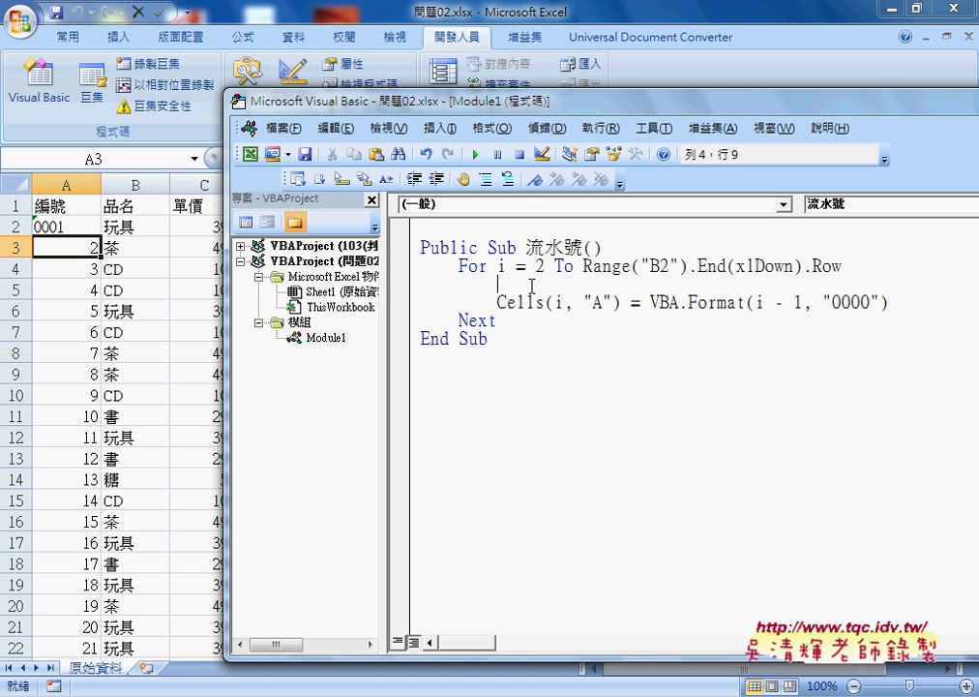
text(ce)
text(l)
text(ls)
text(.)
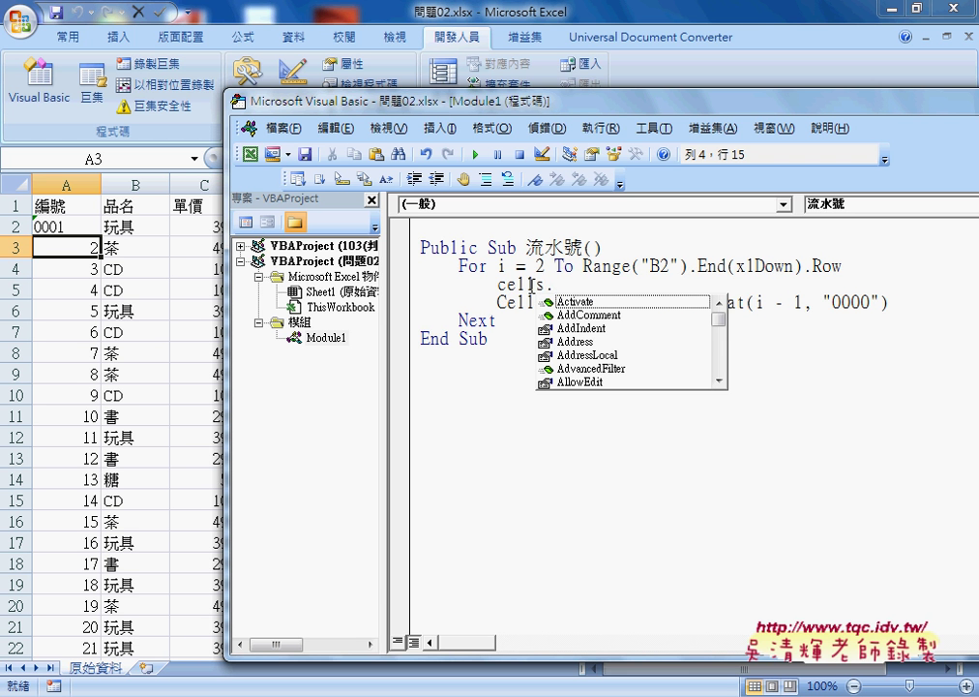
text(n)
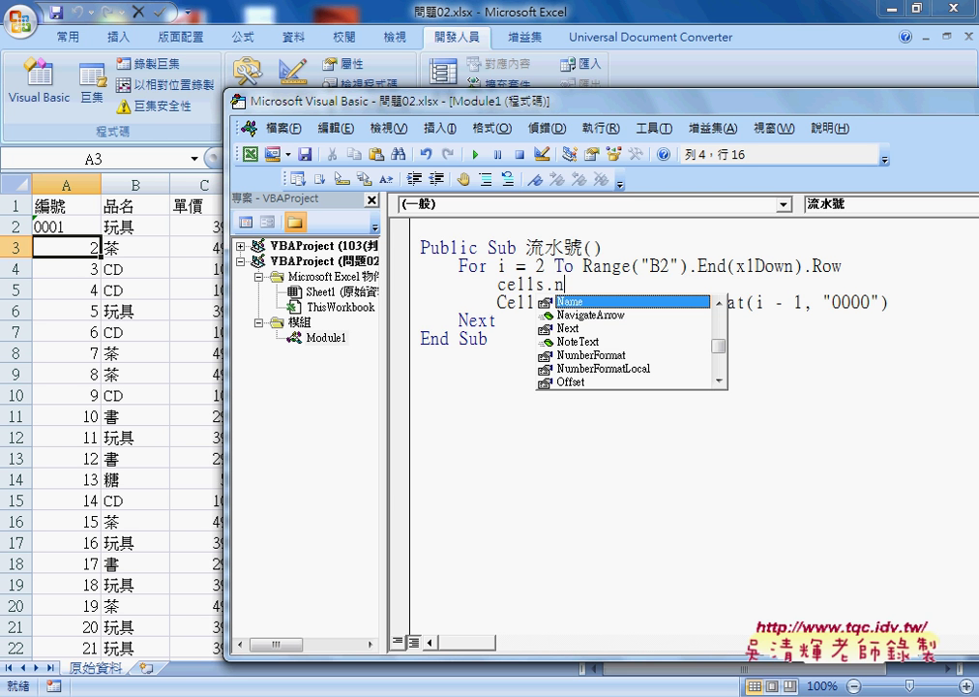
key(Down)
key(Down)
key(Down)
key(Down)
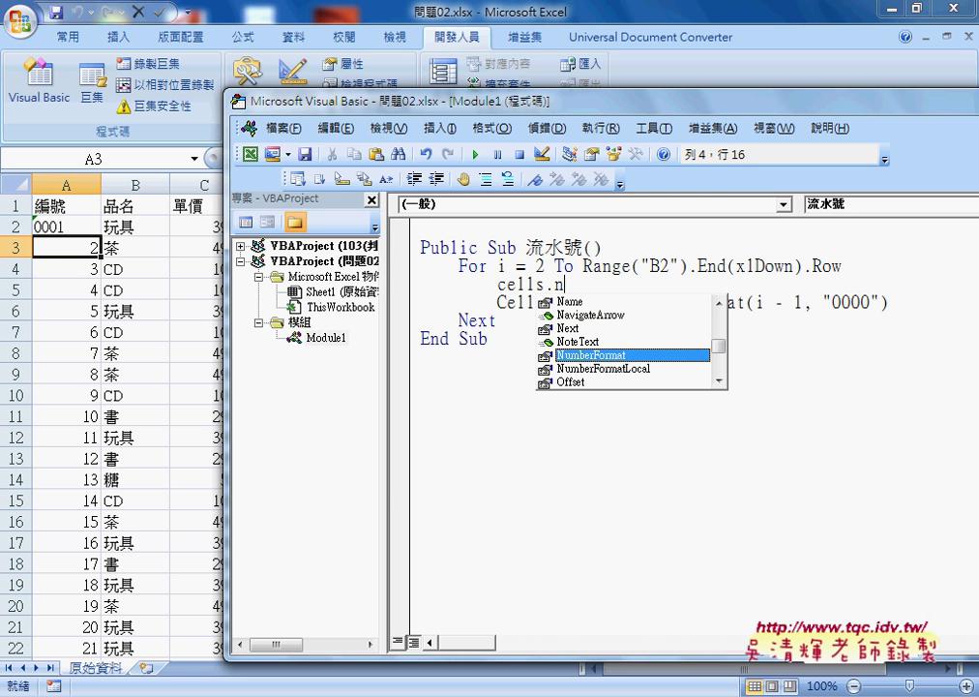
key(Down)
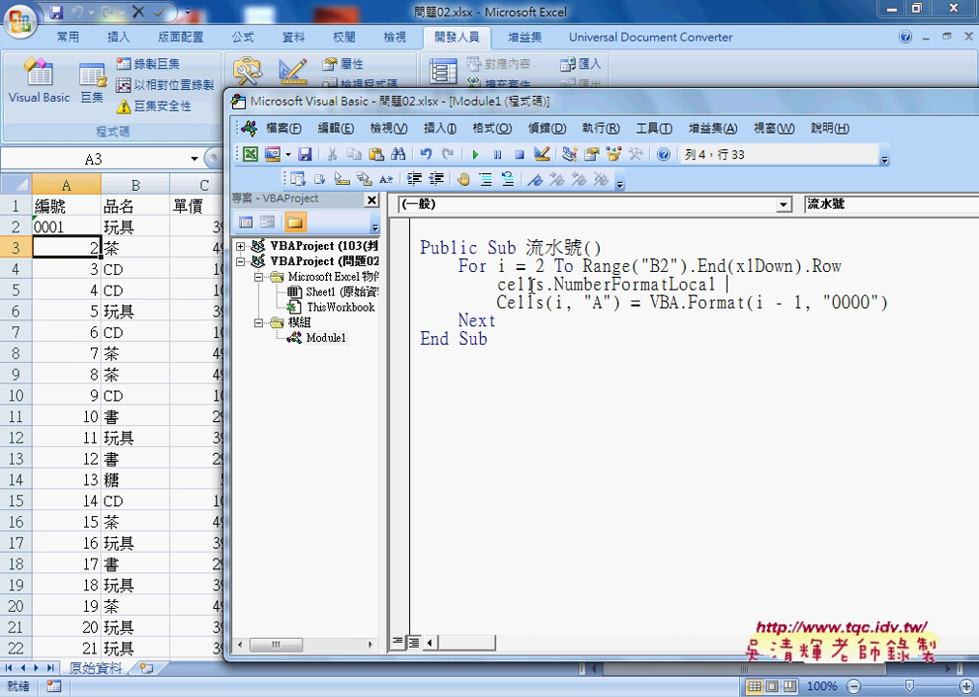
text(=)
text("")
click(753, 284)
text(@)
Copy the (i, "A") arguments from the Format line to follow Cells on the new line.
drag(765, 283, 497, 284)
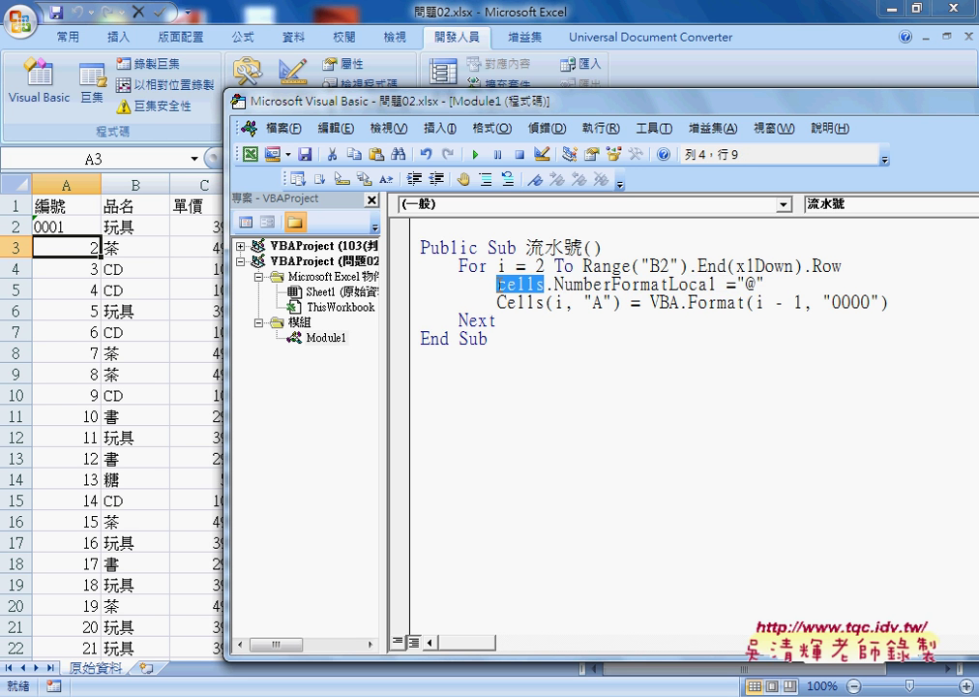
drag(764, 284, 737, 284)
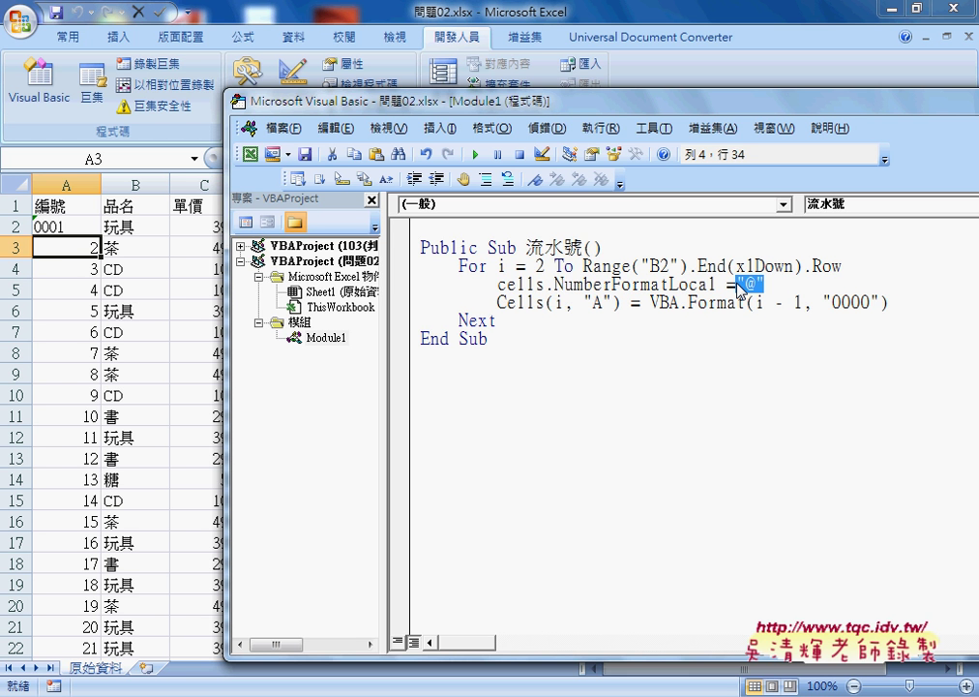
click(545, 284)
drag(545, 302, 620, 303)
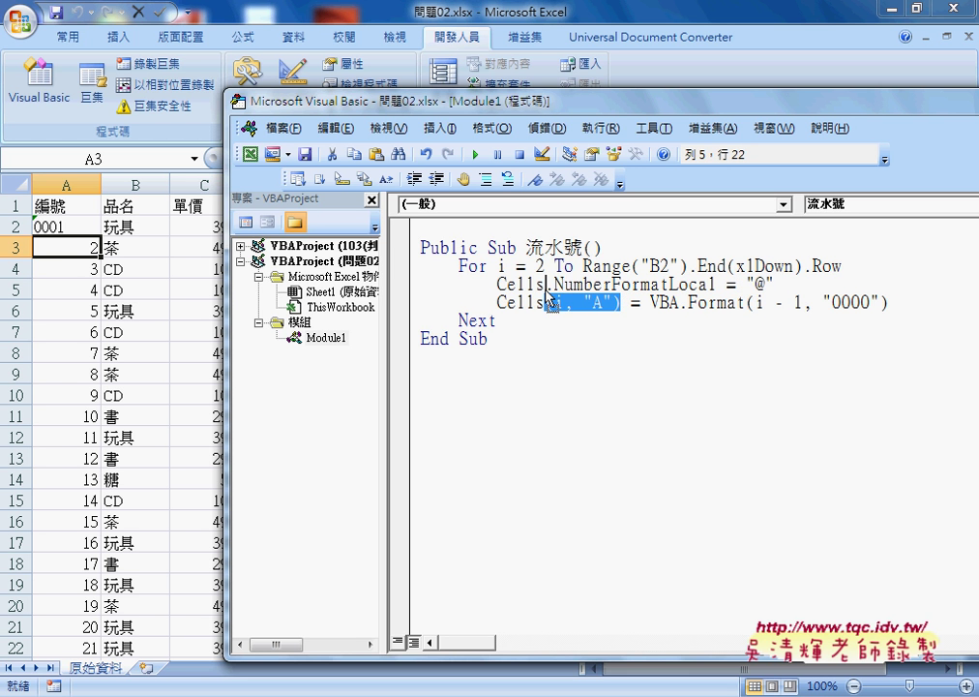
drag(549, 300, 621, 284)
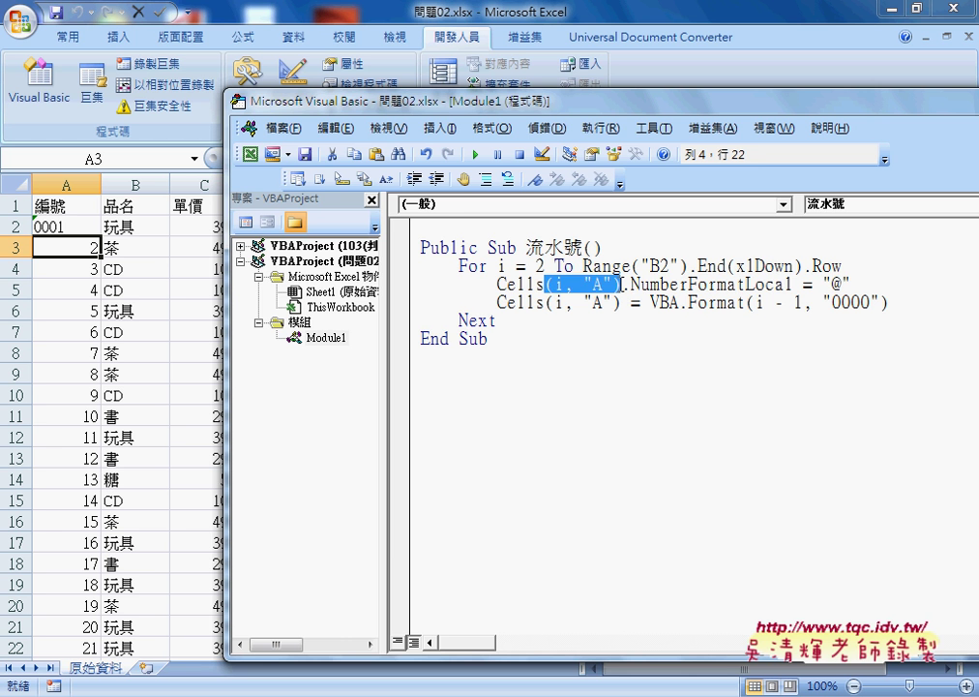
Retype .NumberFormatLocal after Cells(i, "A"), then undo back to the completed "@" line.
drag(545, 284, 867, 283)
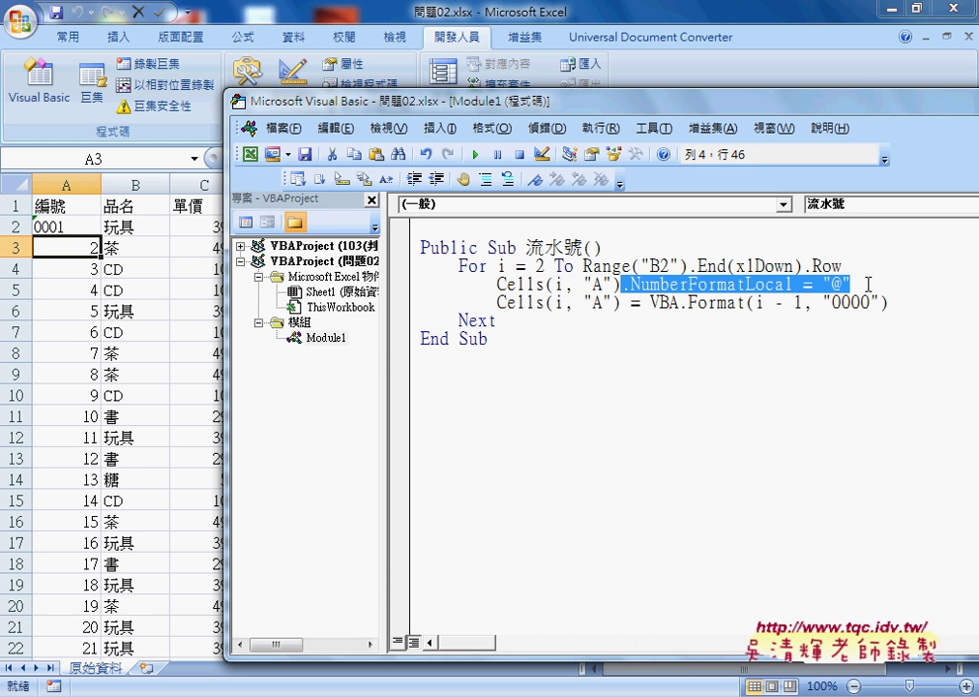
text(.)
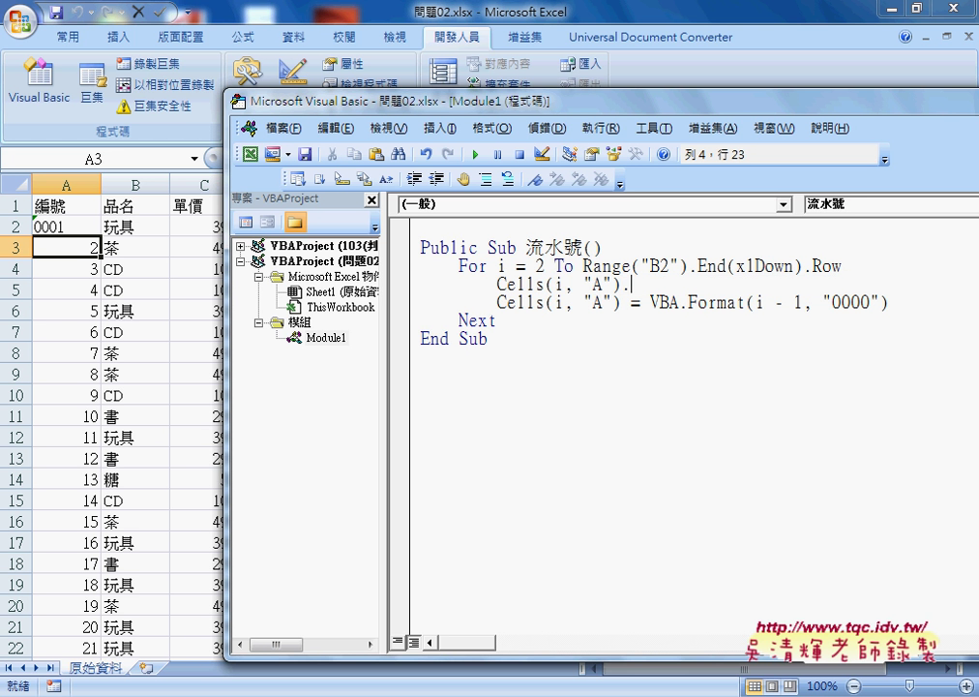
key(shift+Left)
key(shift+Left)
key(shift+Left)
key(shift+Left)
key(shift+Left)
key(shift+Left)
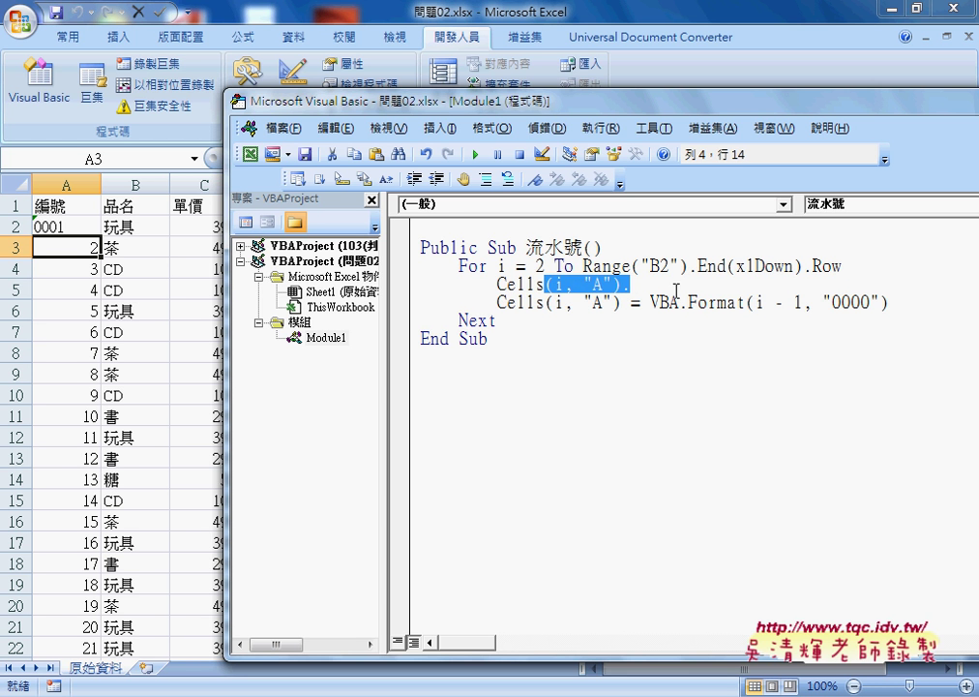
text(.)
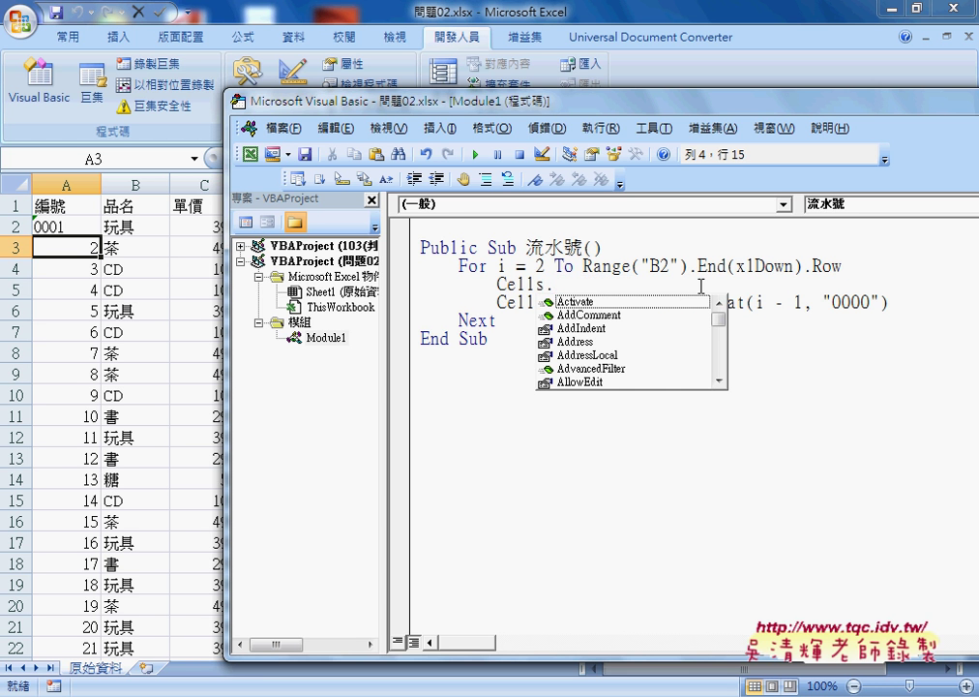
text(u)
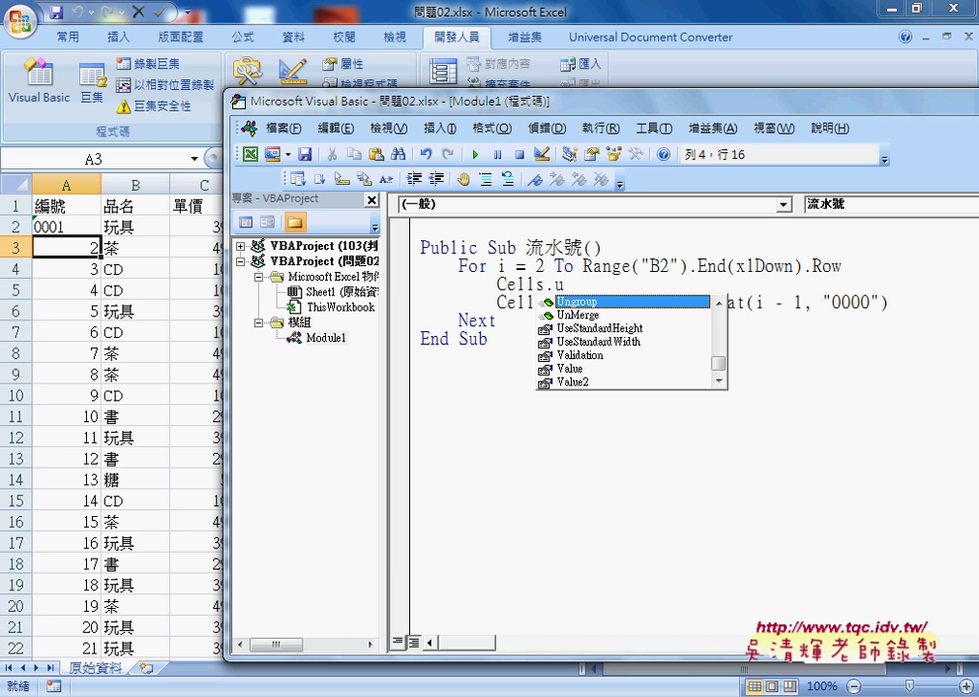
text(u)
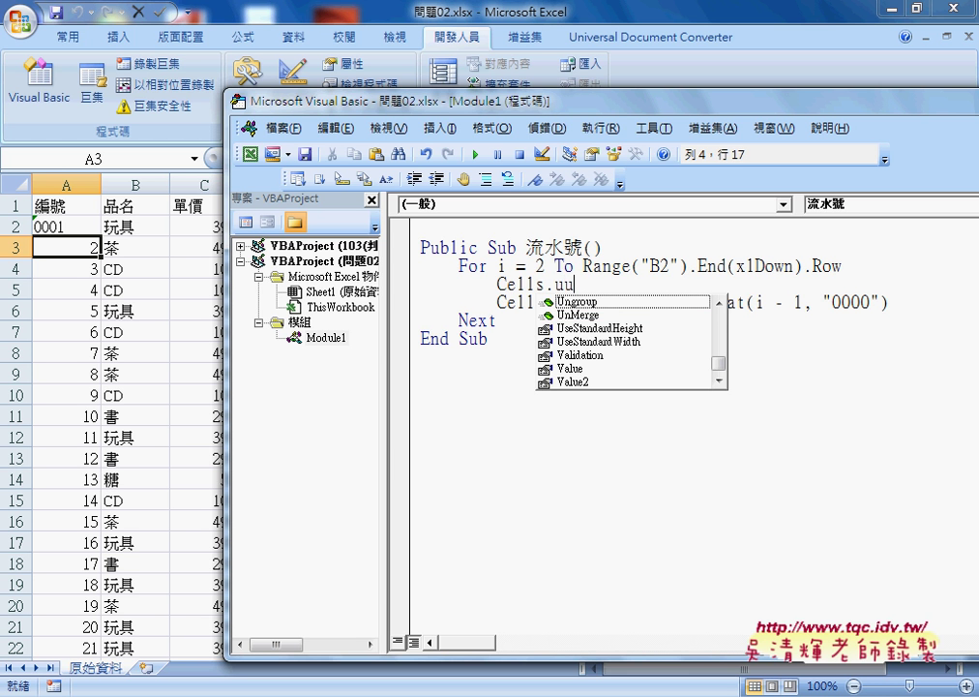
key(BackSpace)
key(BackSpace)
key(BackSpace)
text(.)
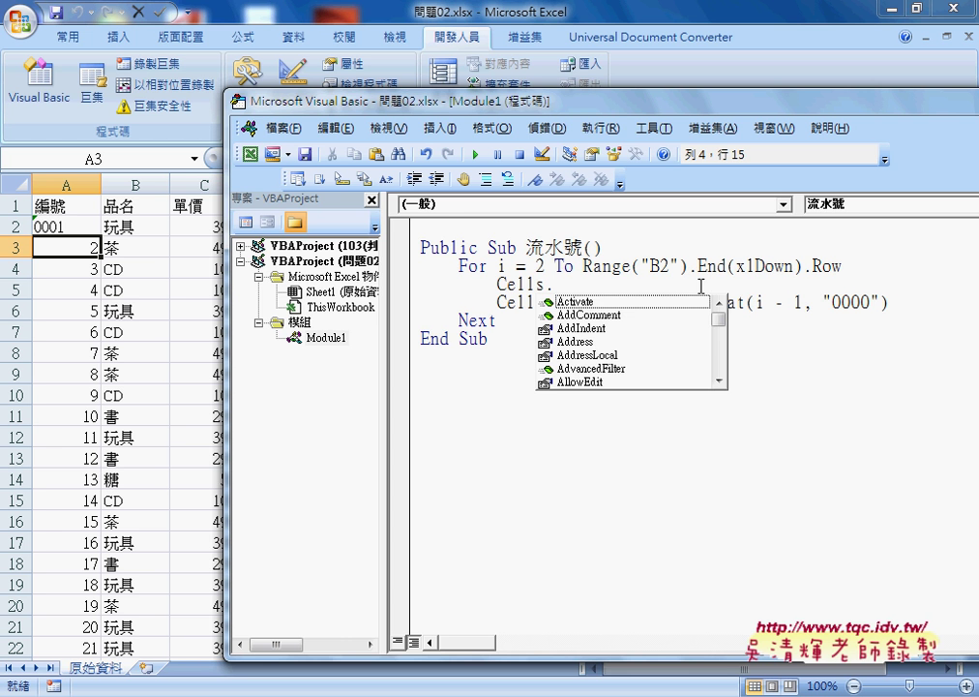
text(n)
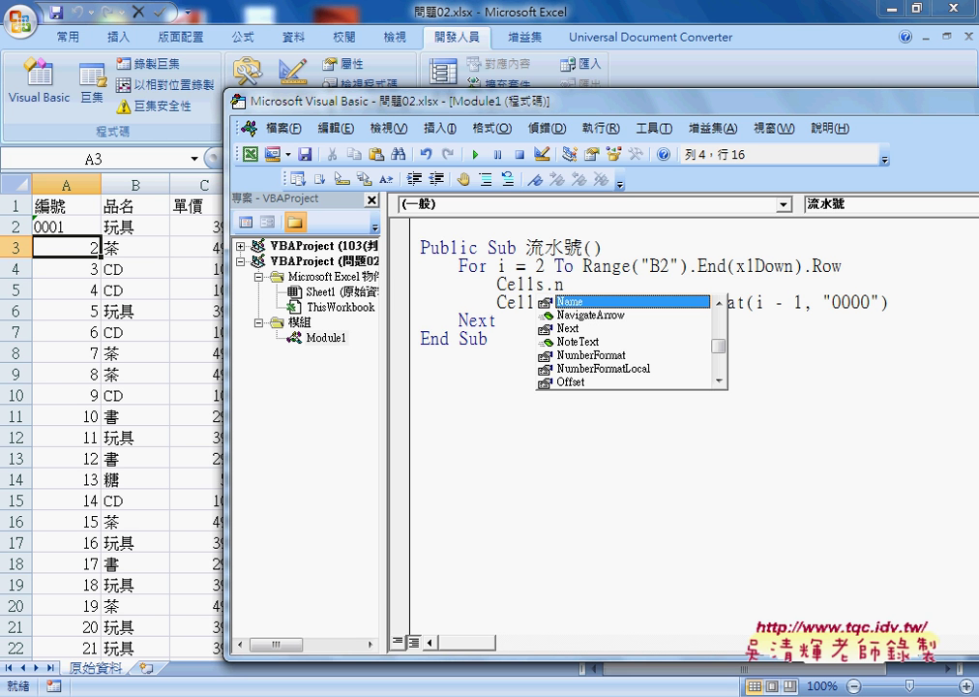
key(Down)
key(Down)
key(Down)
key(Down)
key(Down)
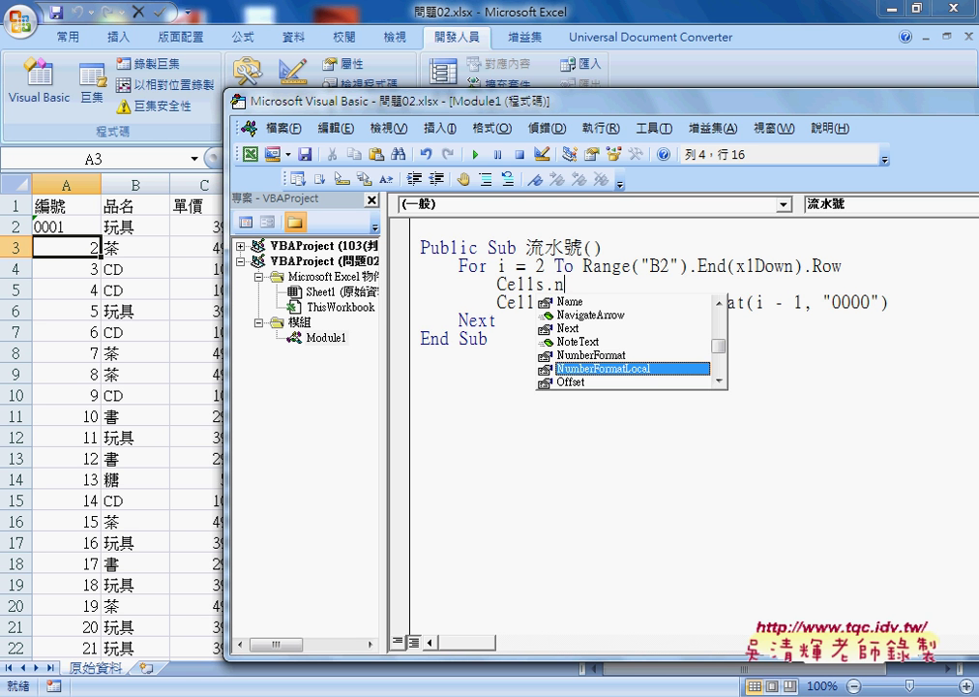
key(ctrl+z)
key(ctrl+z)
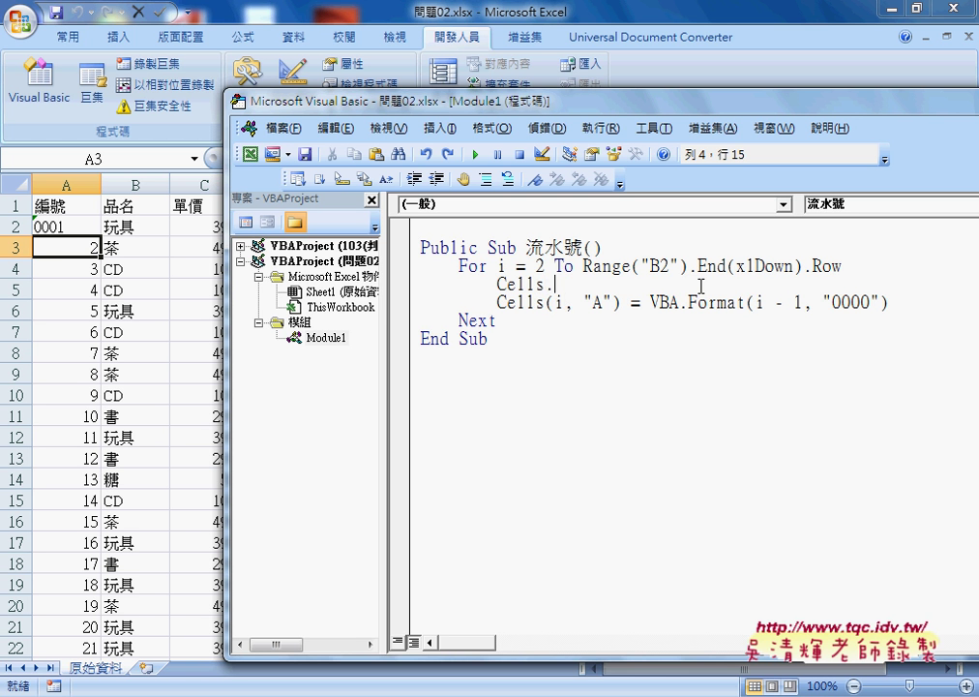
key(ctrl+z)
key(ctrl+z)
key(ctrl+z)
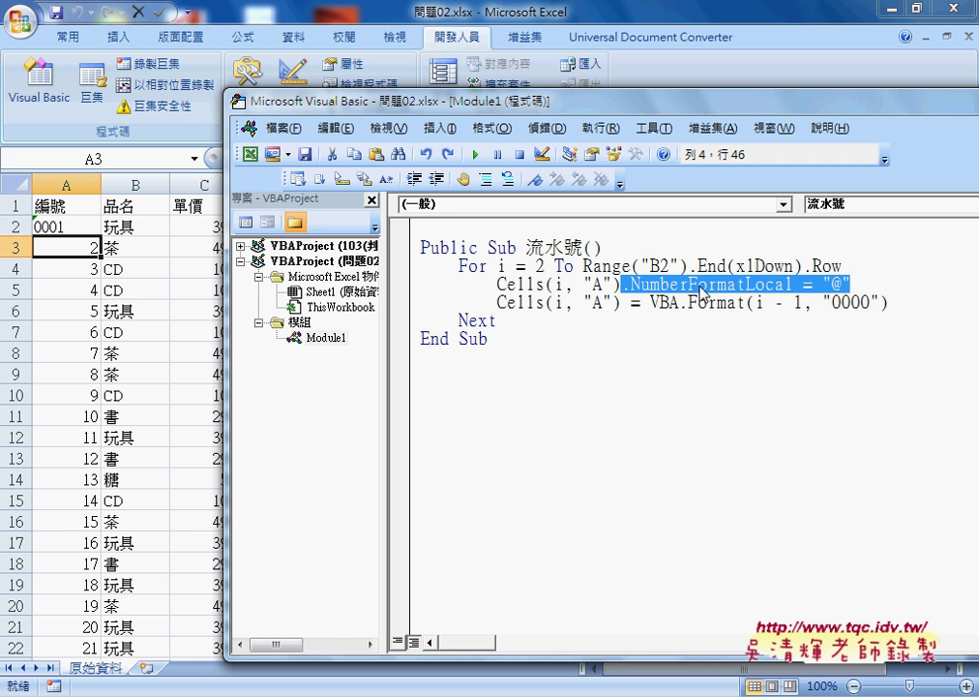
Highlight the "@" value, (i, "A") and NumberFormatLocal on line 4, plus the Format line.
click(778, 319)
key(Up)
key(Up)
key(End)
key(Left)
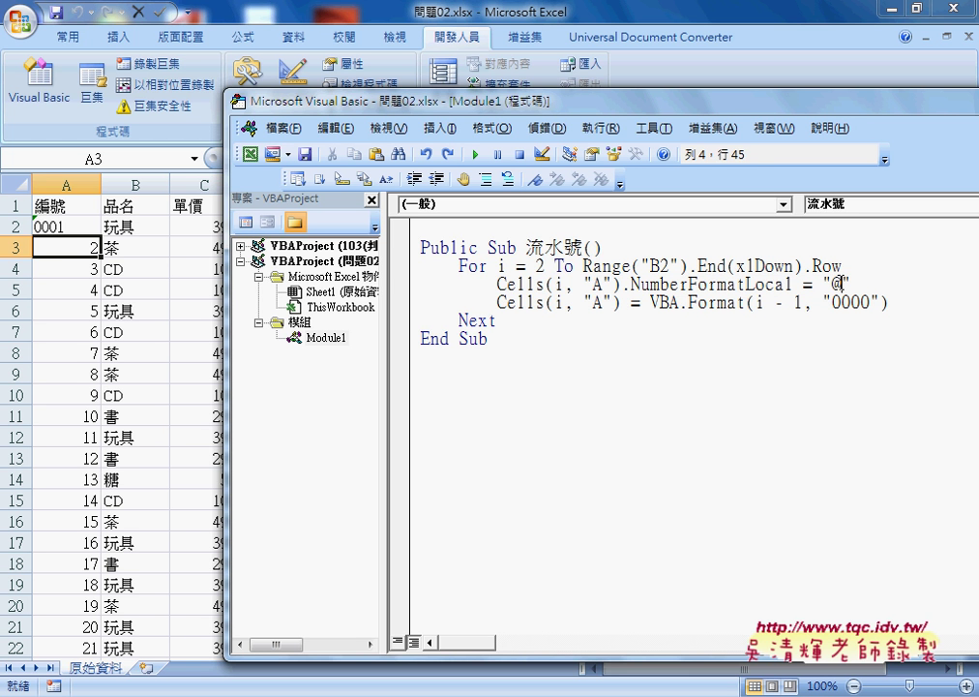
key(shift+Left)
click(707, 284)
drag(850, 284, 620, 284)
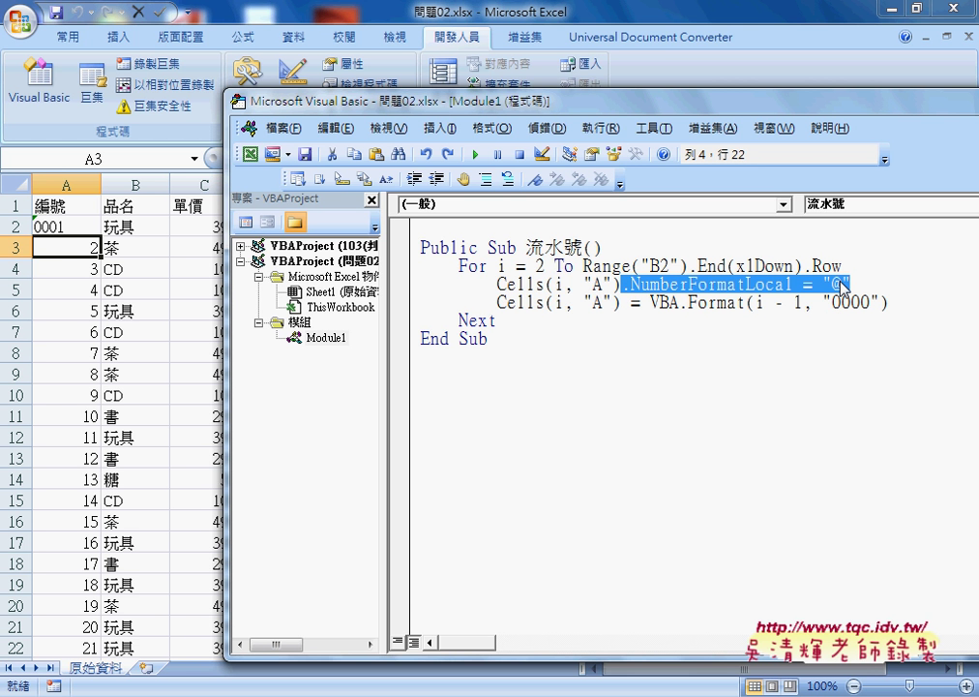
drag(888, 302, 497, 303)
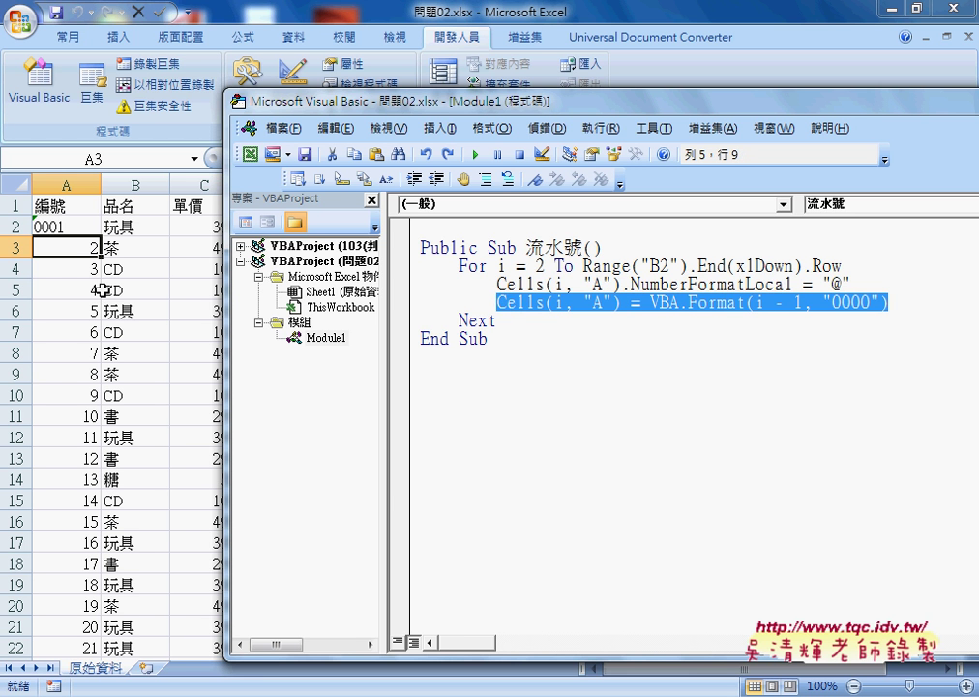
click(658, 283)
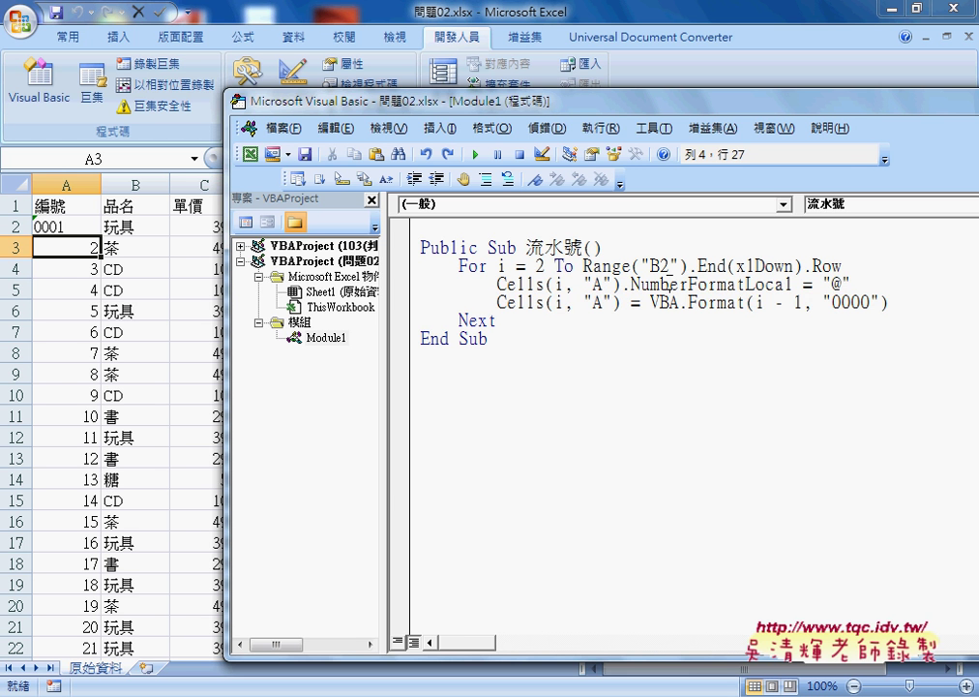
drag(546, 284, 620, 284)
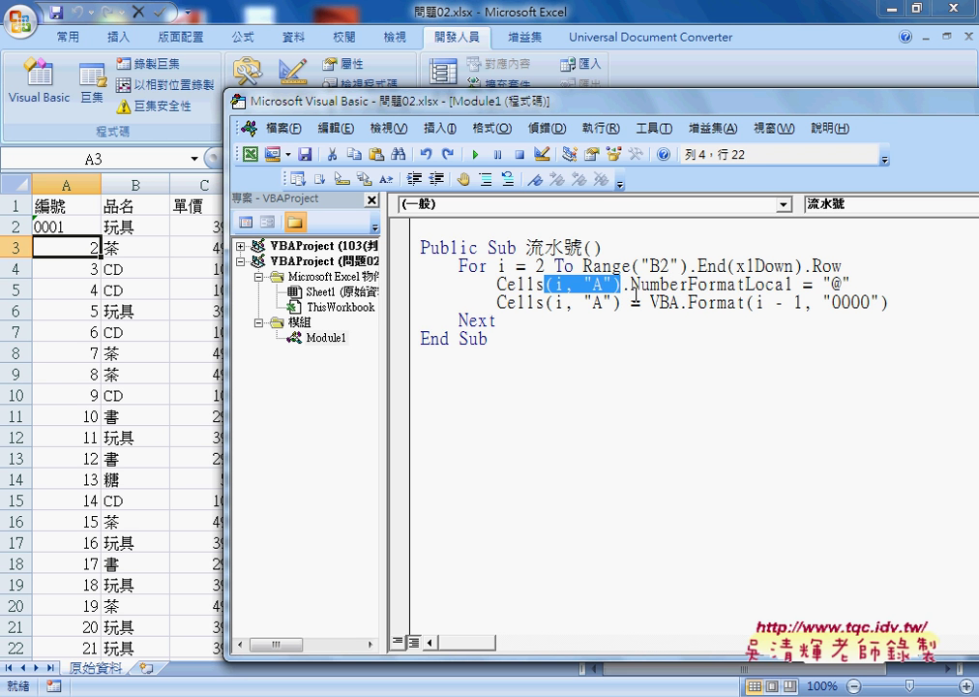
drag(620, 284, 792, 285)
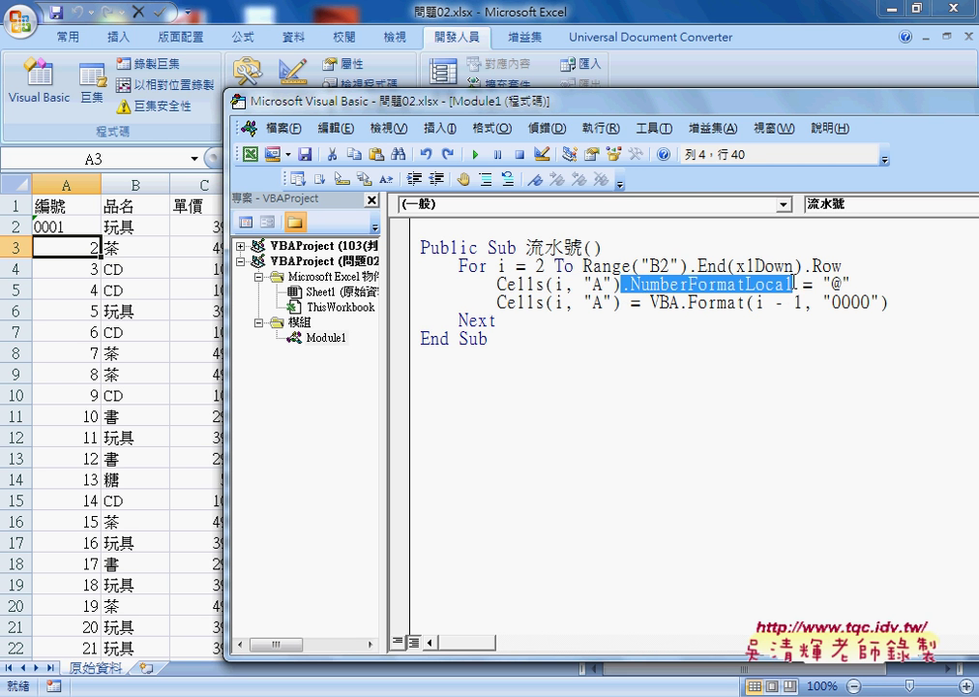
click(538, 303)
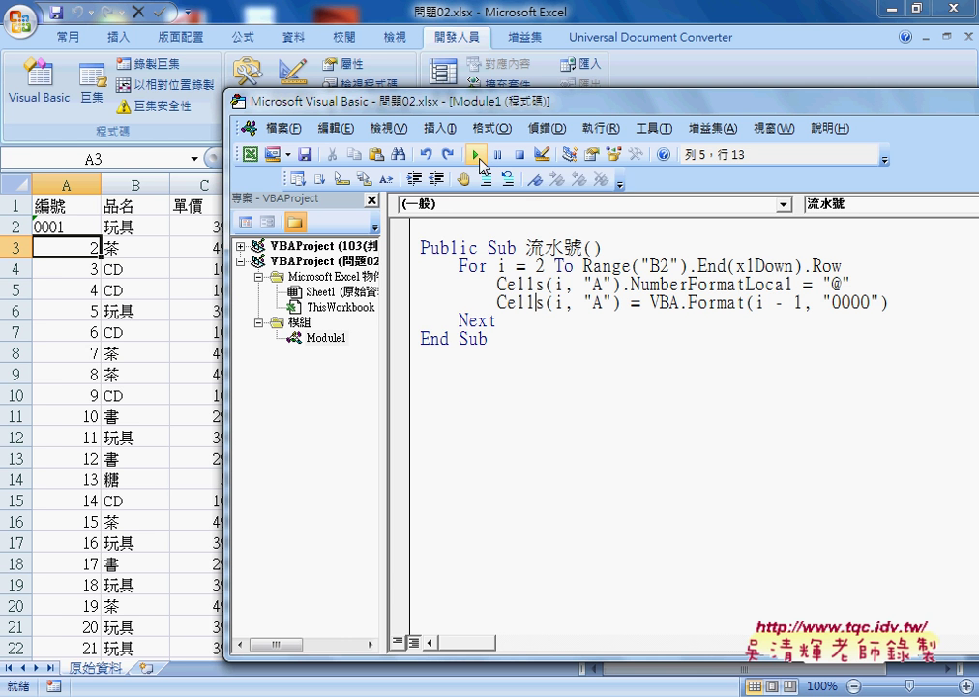
Run the 流水號 macro to write text serials 0001, 0002, 0003… into column A.
click(478, 155)
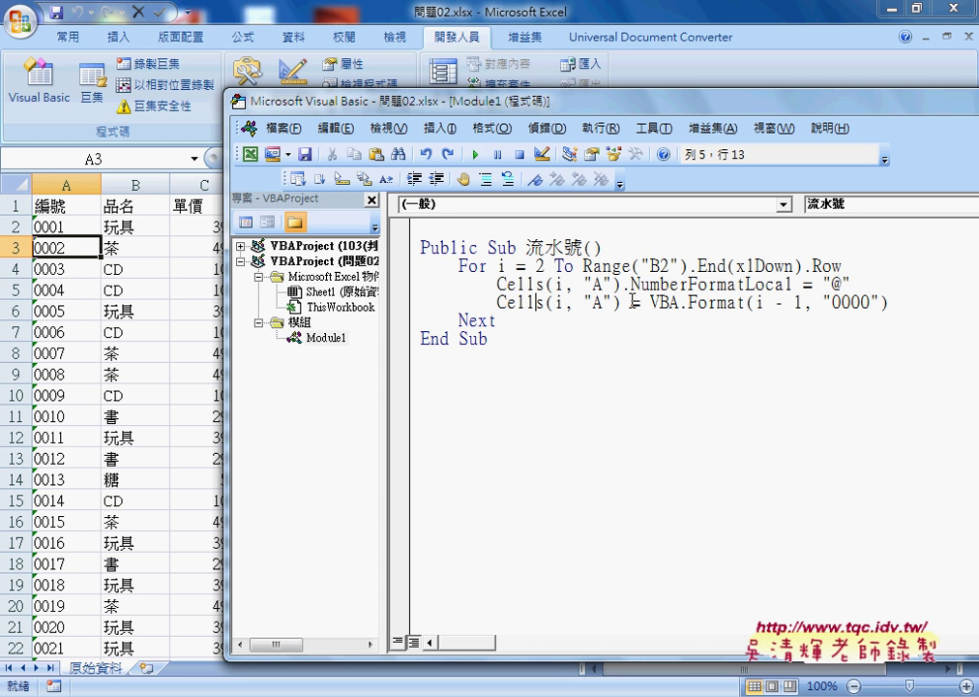
click(513, 351)
key(ctrl+a)
click(552, 249)
Switch to Chrome and open the 程式碼 Google Docs tab.
mouse_move(339, 688)
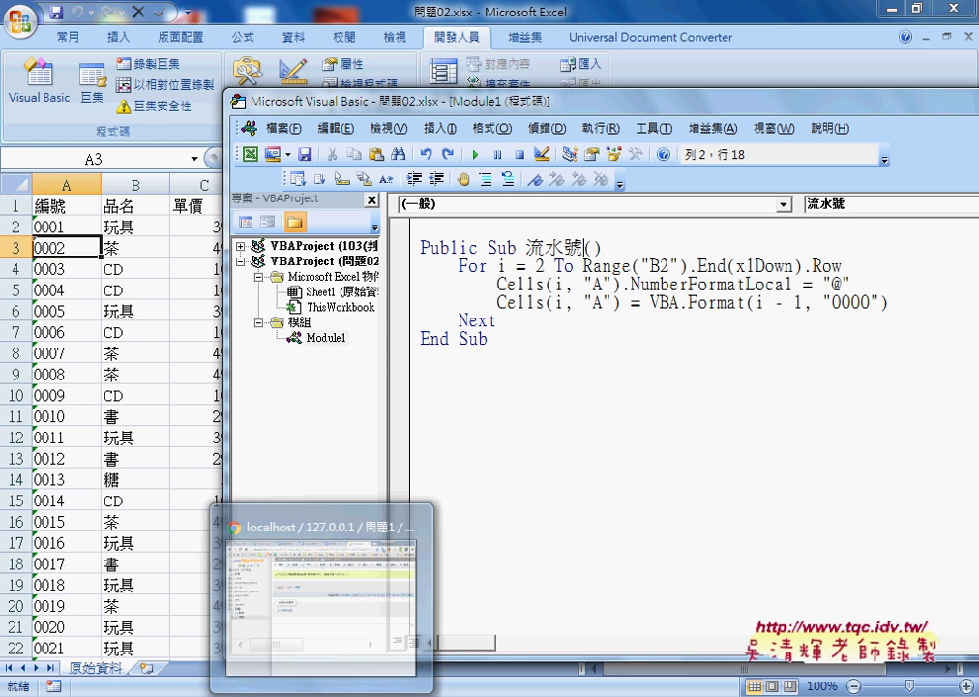
click(339, 651)
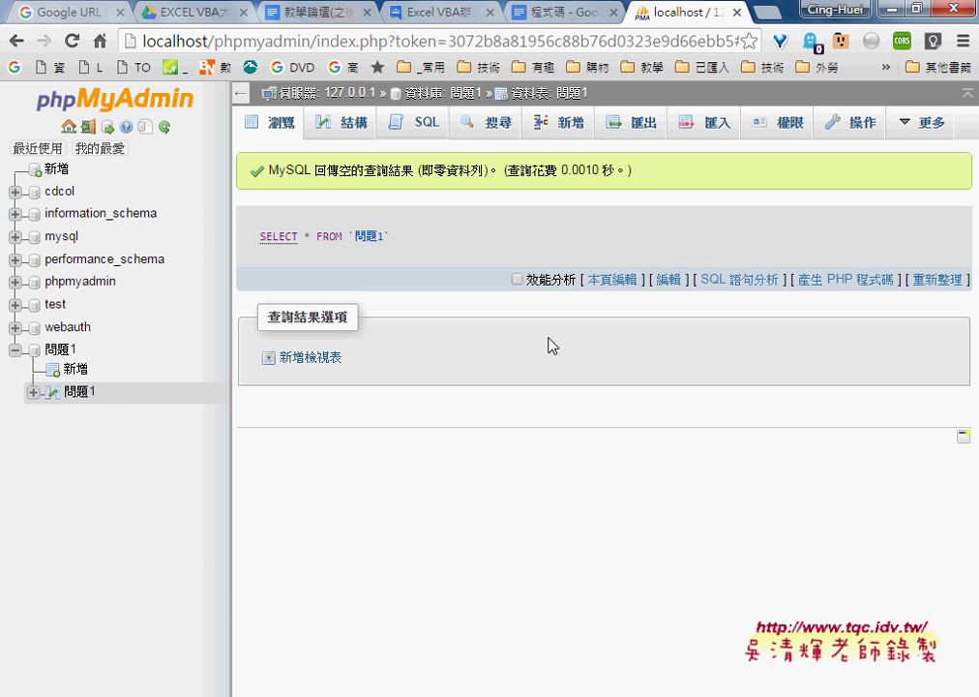
click(548, 22)
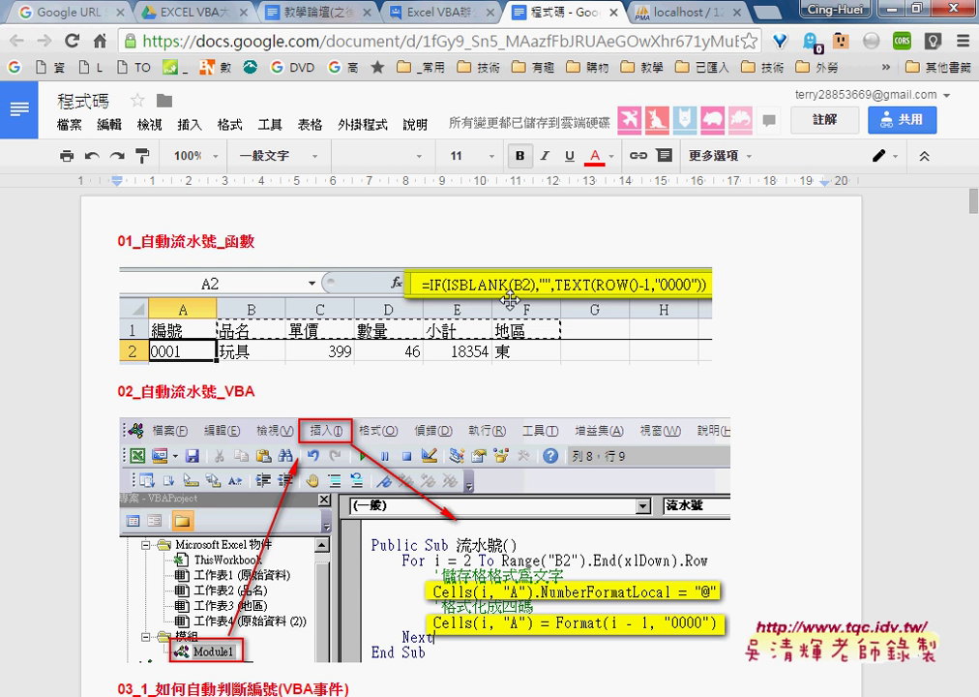
Scroll to the 02_自動流水號_VBA section, underlining the formula in red then erasing it.
drag(252, 237, 19, 237)
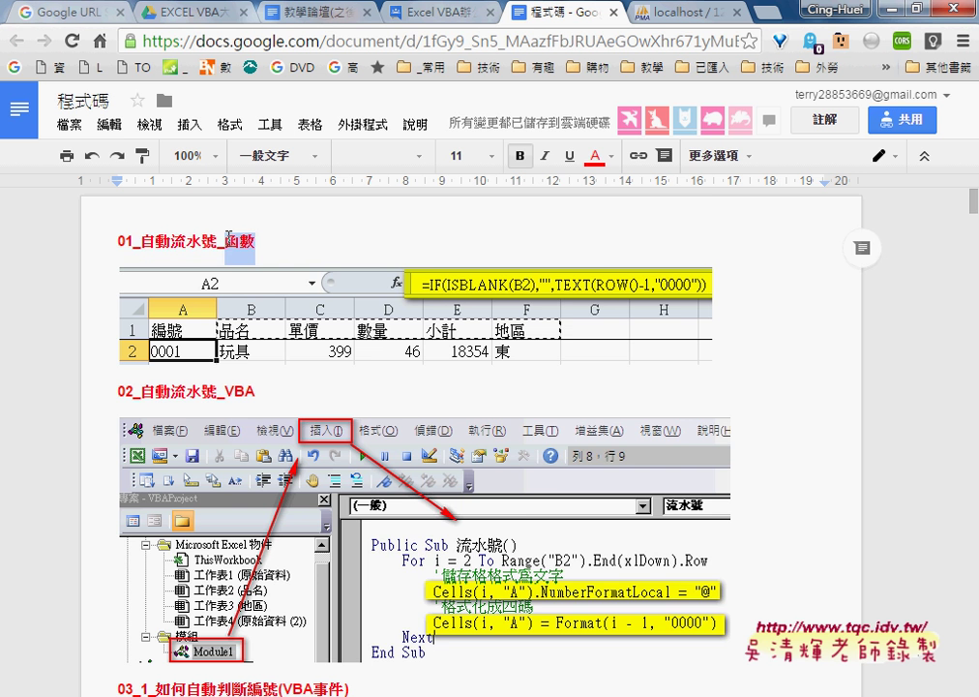
scroll(389, 335, down, 1)
scroll(389, 335, down, 1)
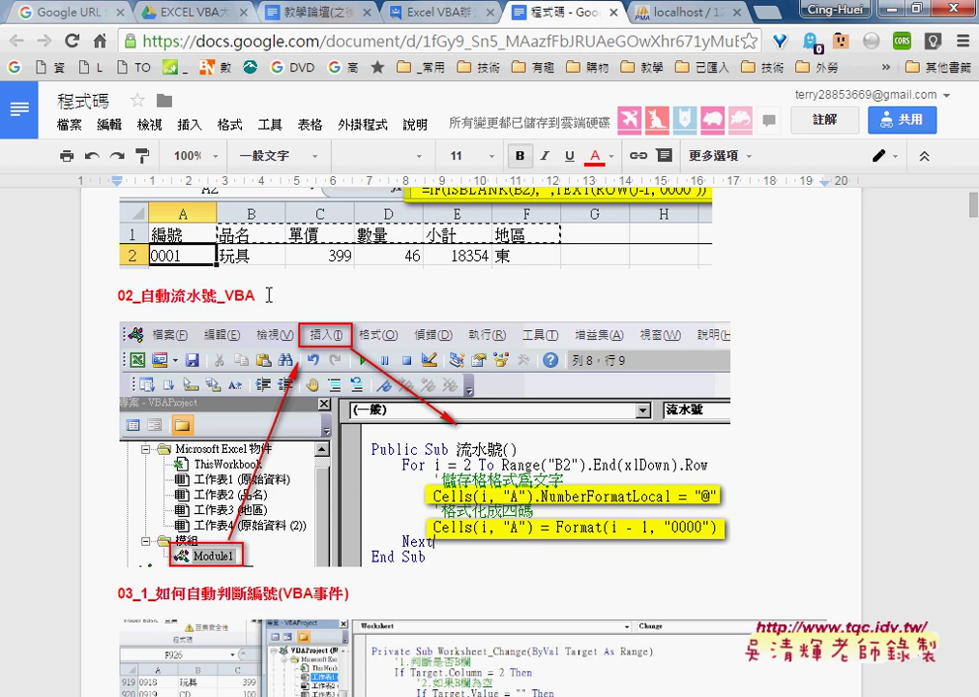
drag(256, 294, 87, 294)
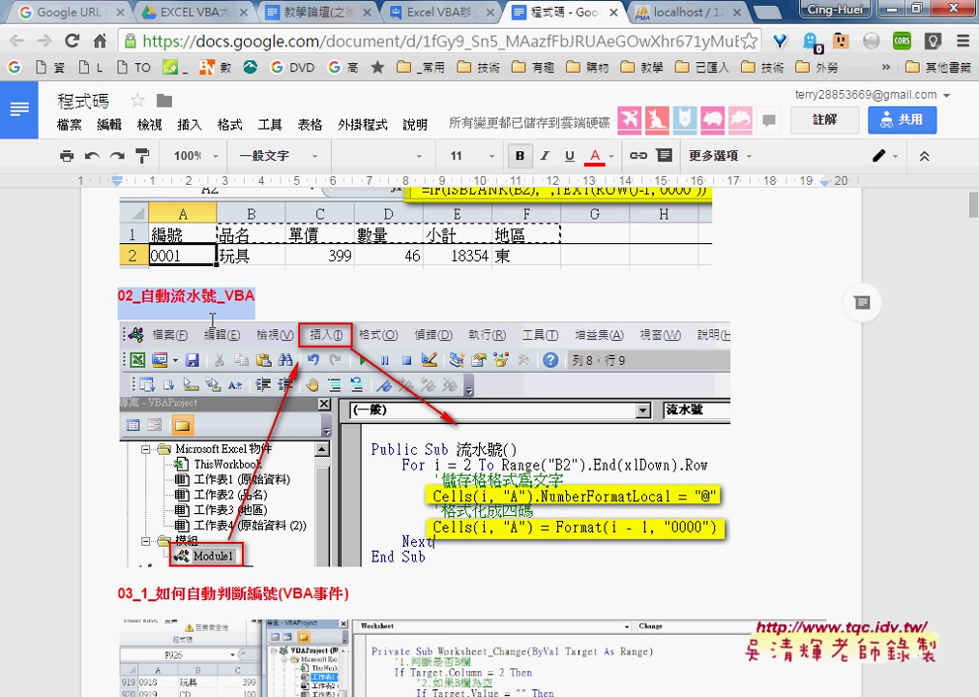
scroll(169, 254, up, 1)
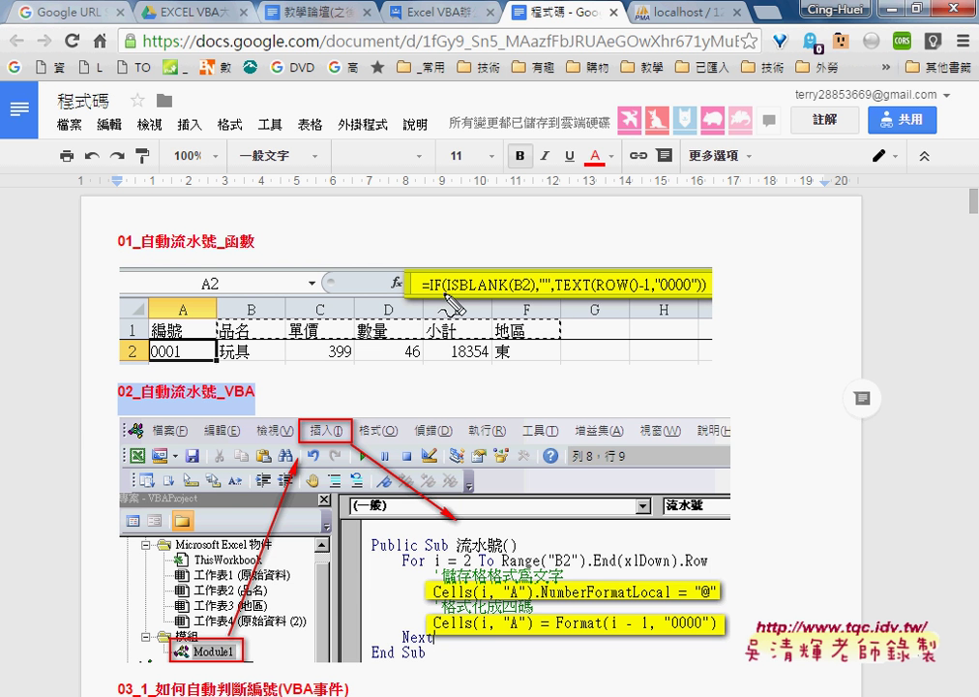
drag(422, 291, 524, 292)
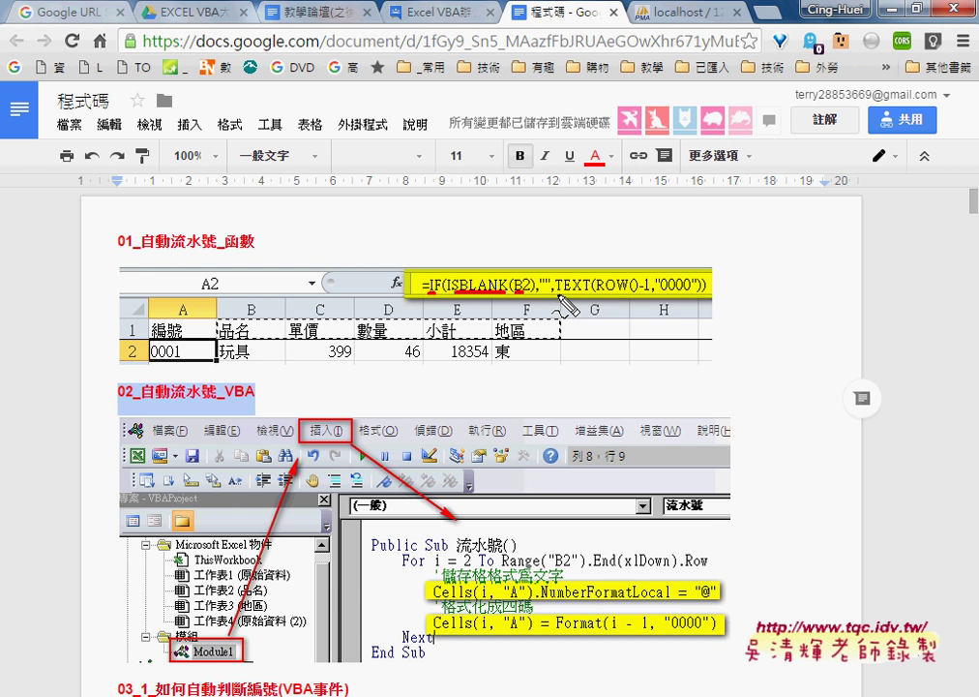
key(e)
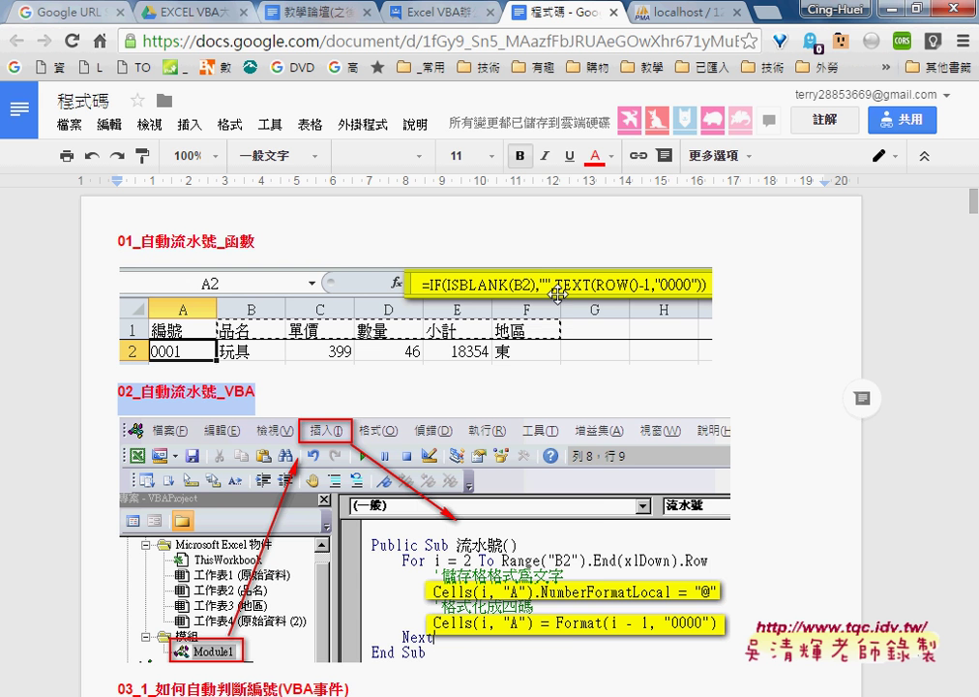
Bring the 問題02.xlsx workbook back to the front and jump to the last serial number in column A.
mouse_move(300, 696)
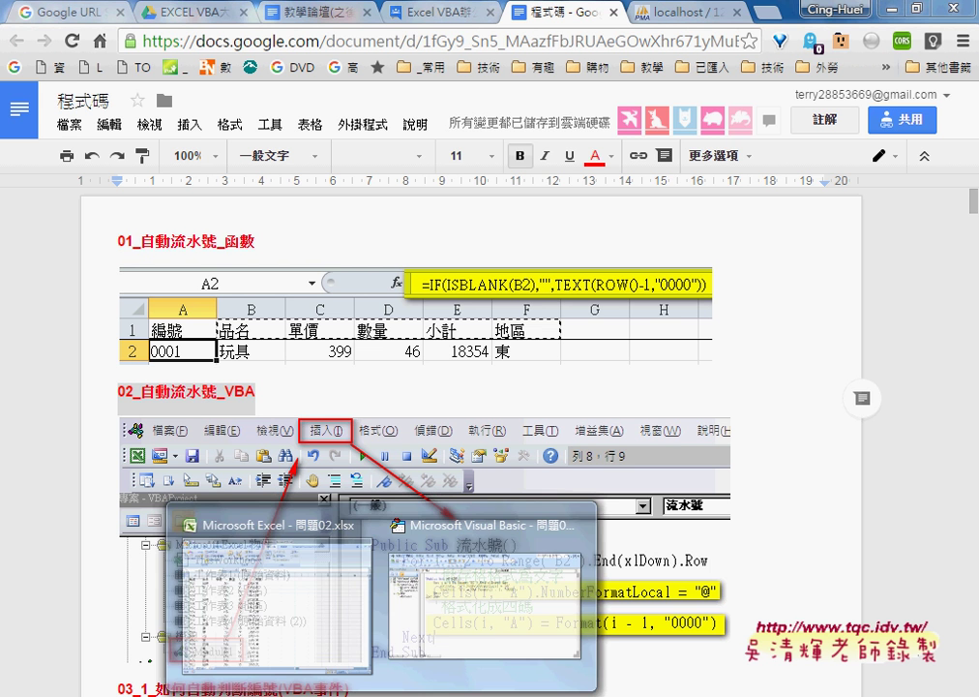
click(317, 604)
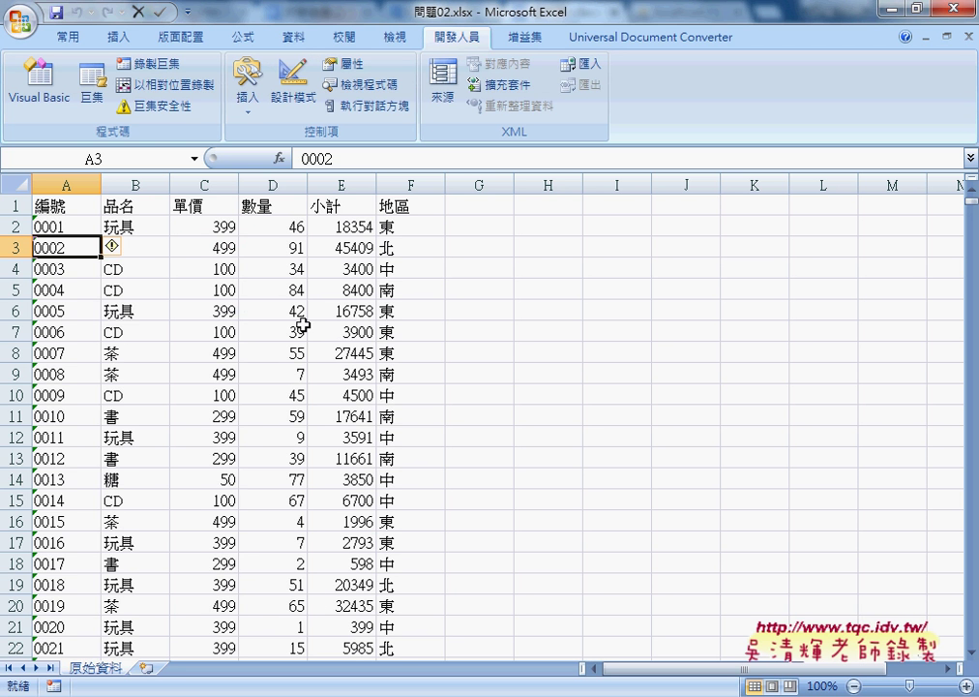
key(ctrl+Down)
scroll(303, 326, down, 1)
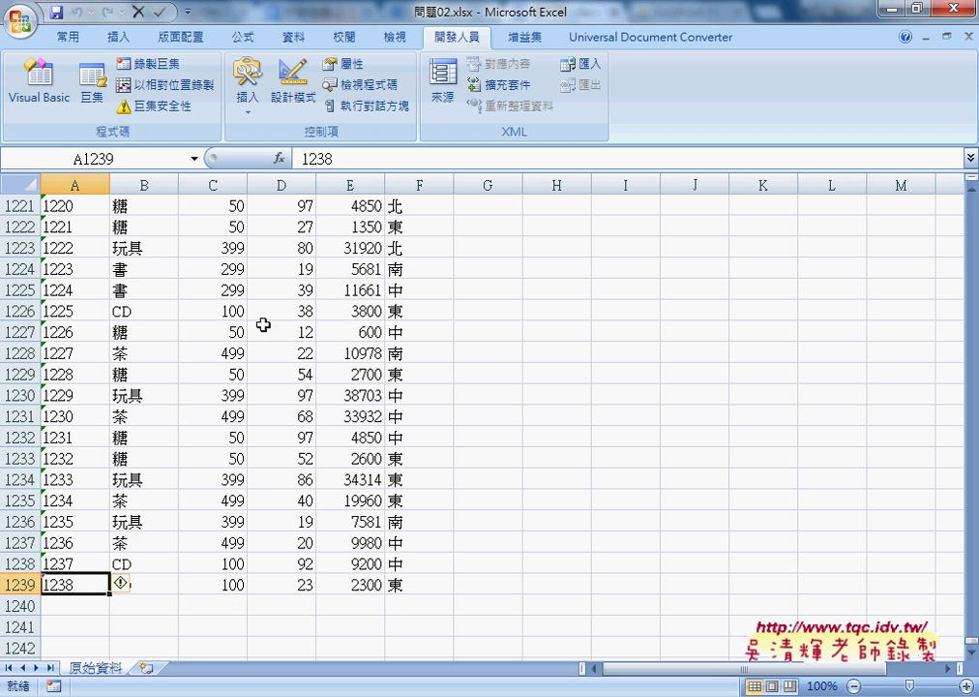
scroll(323, 323, down, 2)
Check that the row just below the last serial number is empty.
click(145, 484)
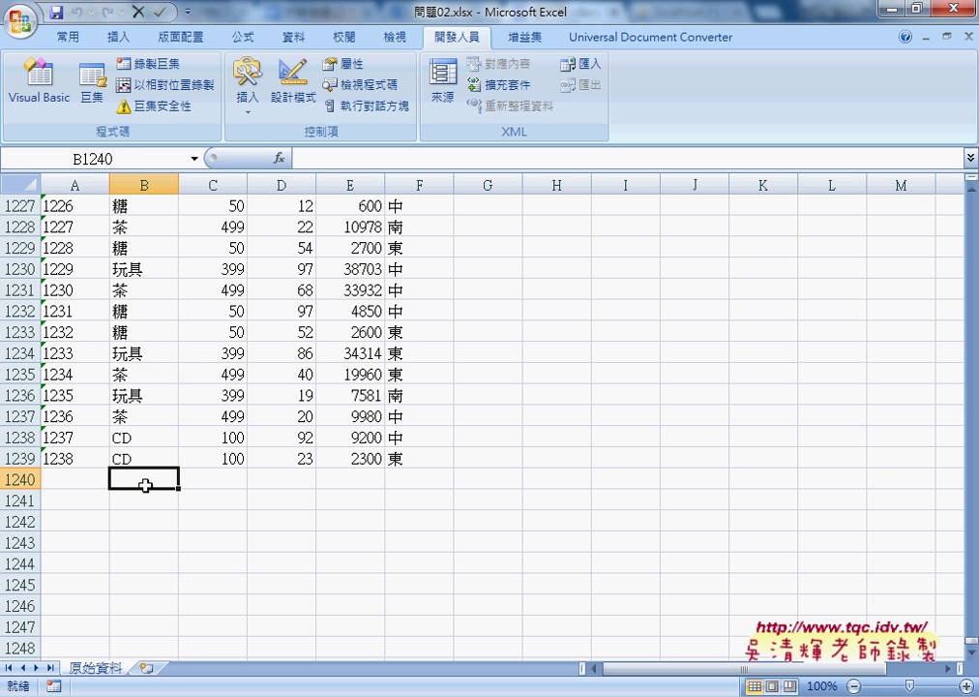
click(59, 479)
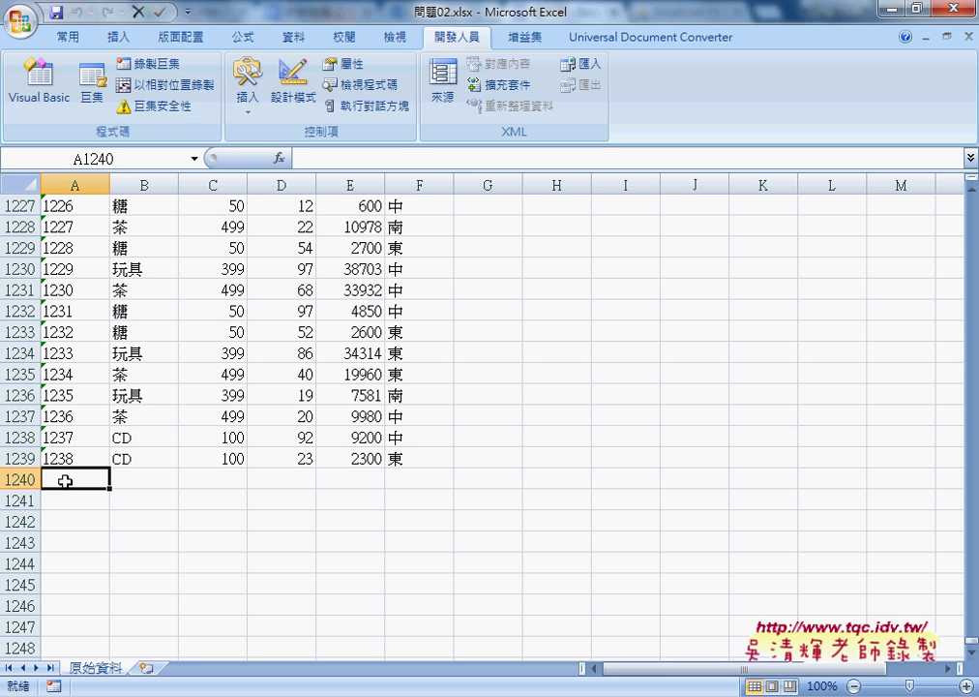
click(147, 478)
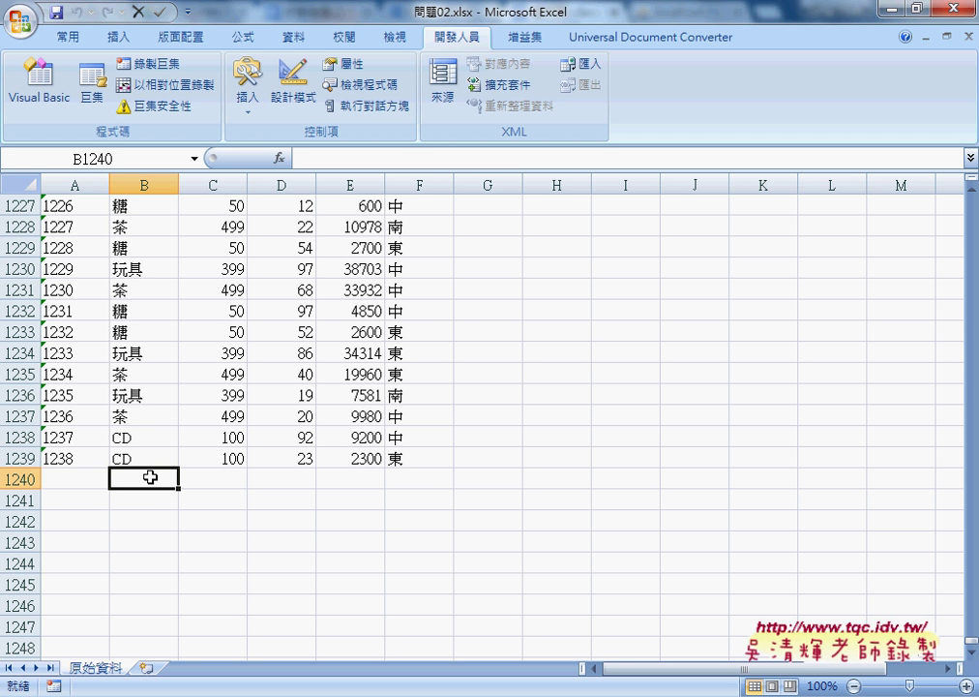
click(76, 480)
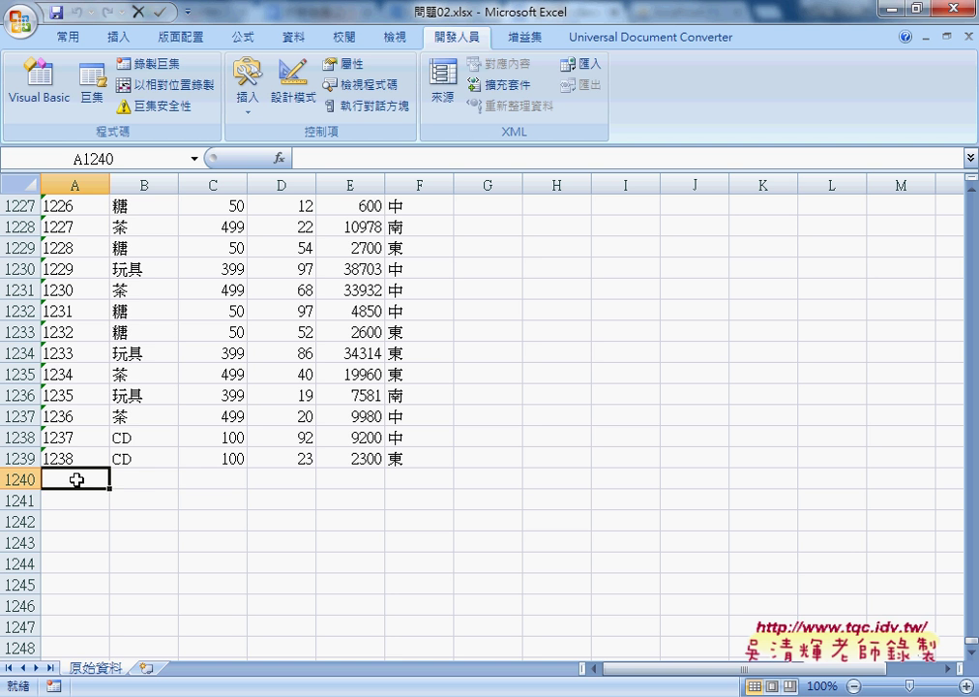
click(155, 480)
click(77, 480)
Confirm the last serial is 1238, then return to the first serial 0001 at the top.
key(Up)
key(ctrl+Home)
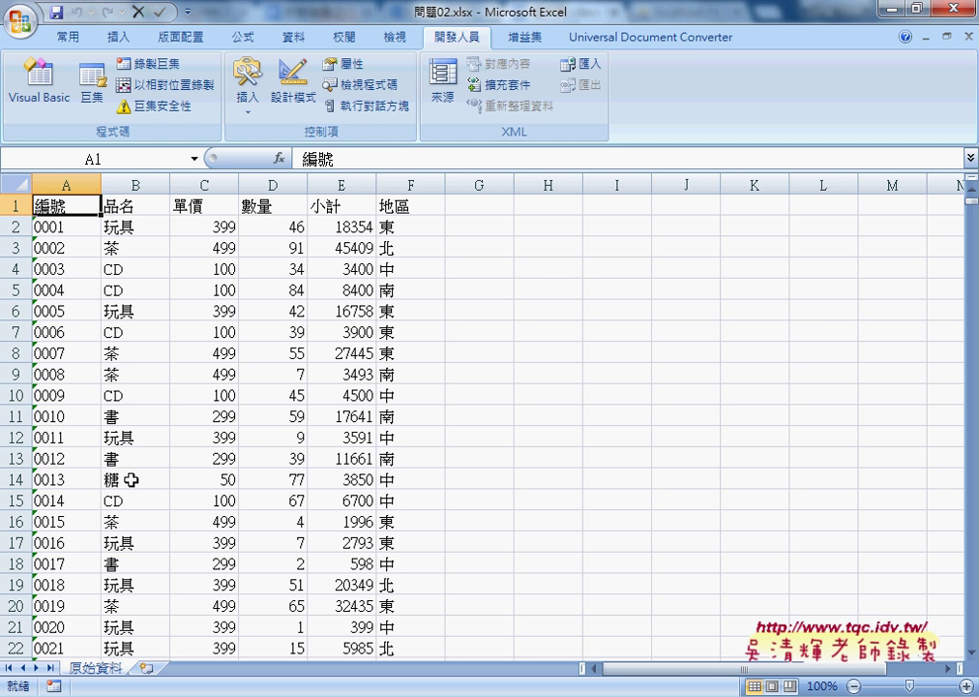
key(Down)
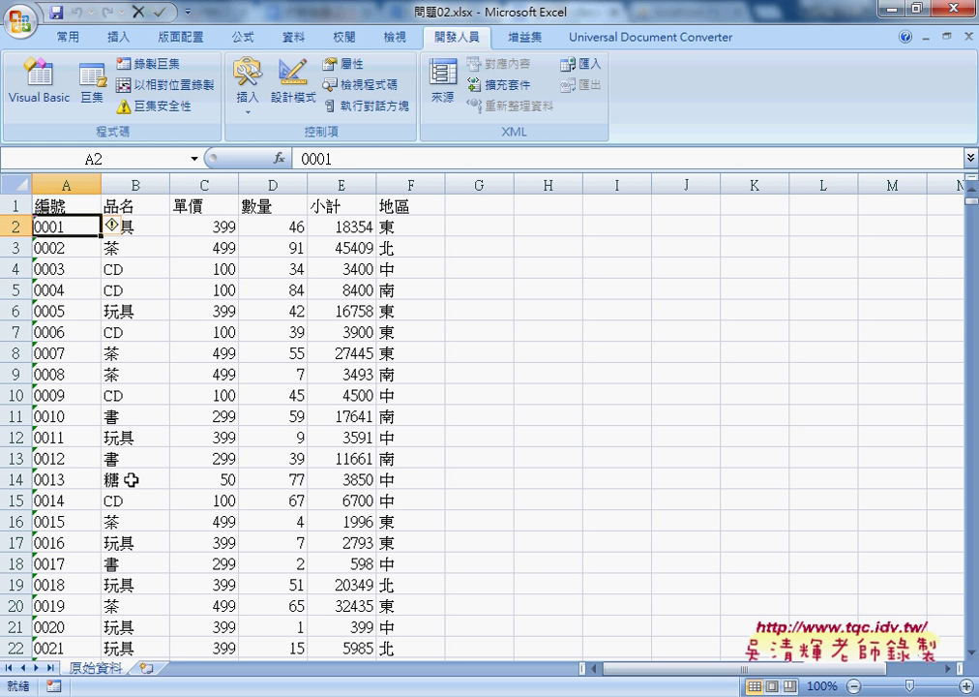